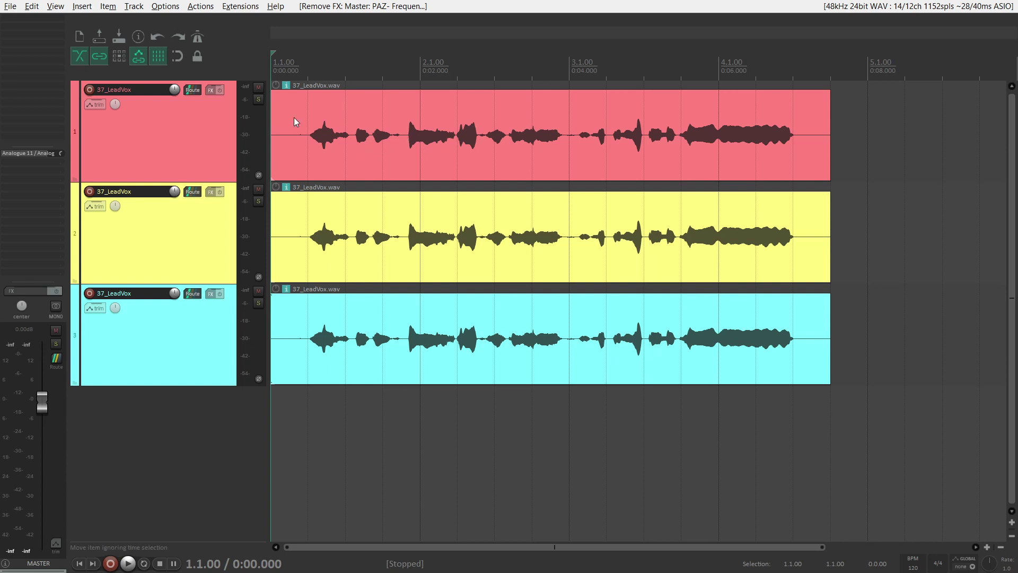
Step: Solo the red vocal track exclusively and add the VST3 PAZ- Frequency Stereo analyzer to the master track
left_click(259, 101, "ctrl+alt")
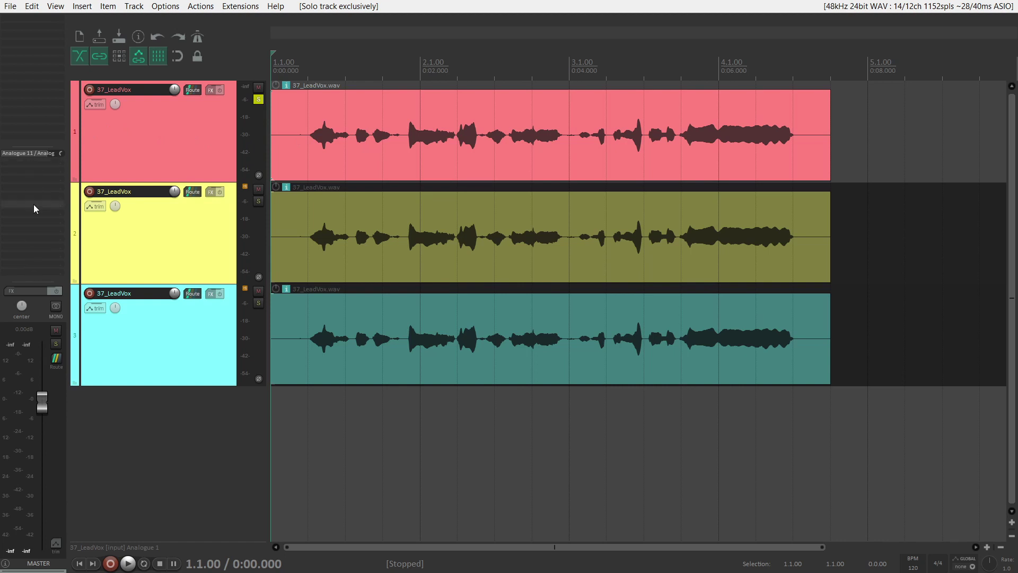
left_click(23, 30)
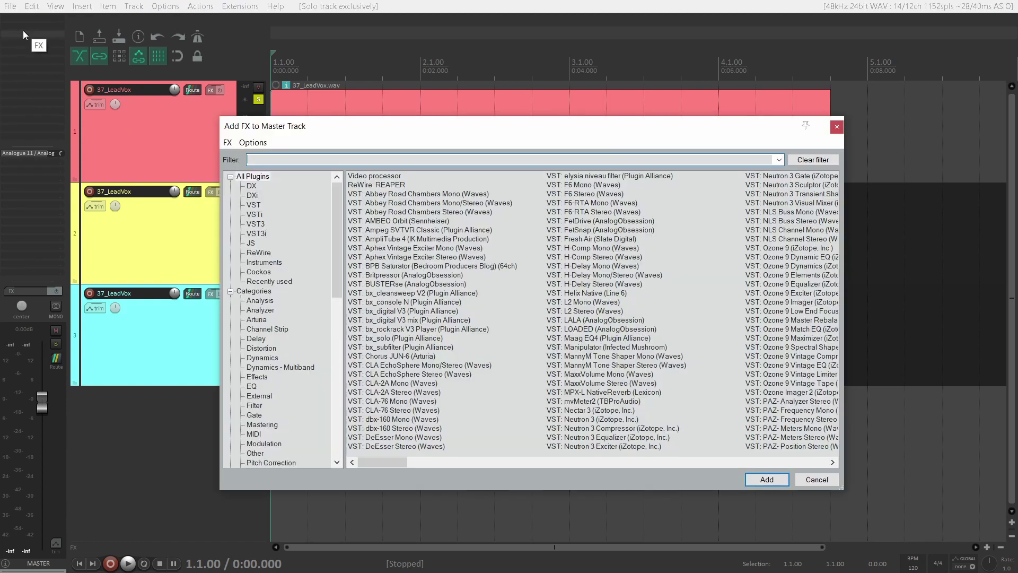
type("paz")
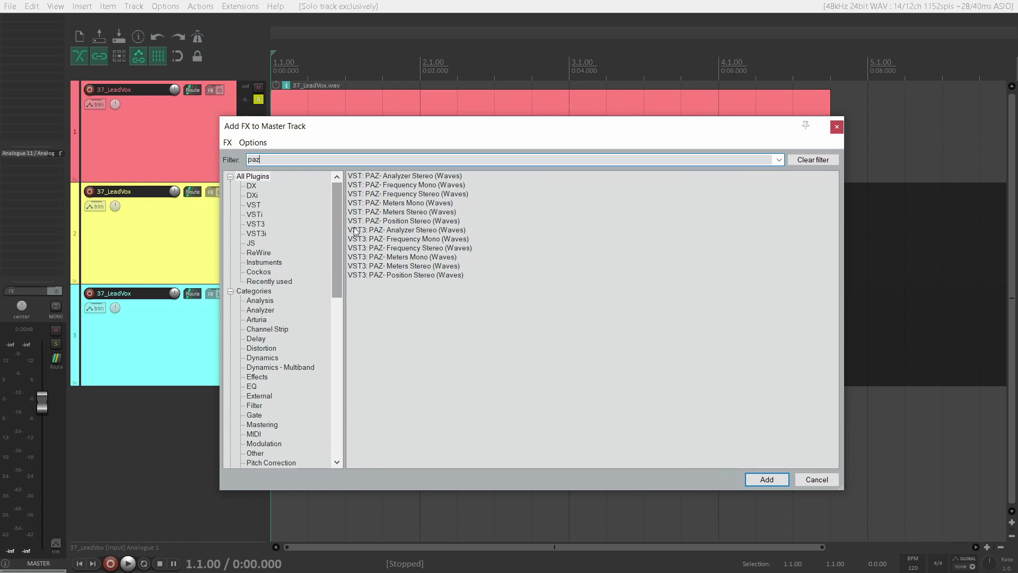
double_click(407, 249)
left_click_drag(318, 45, 805, 237)
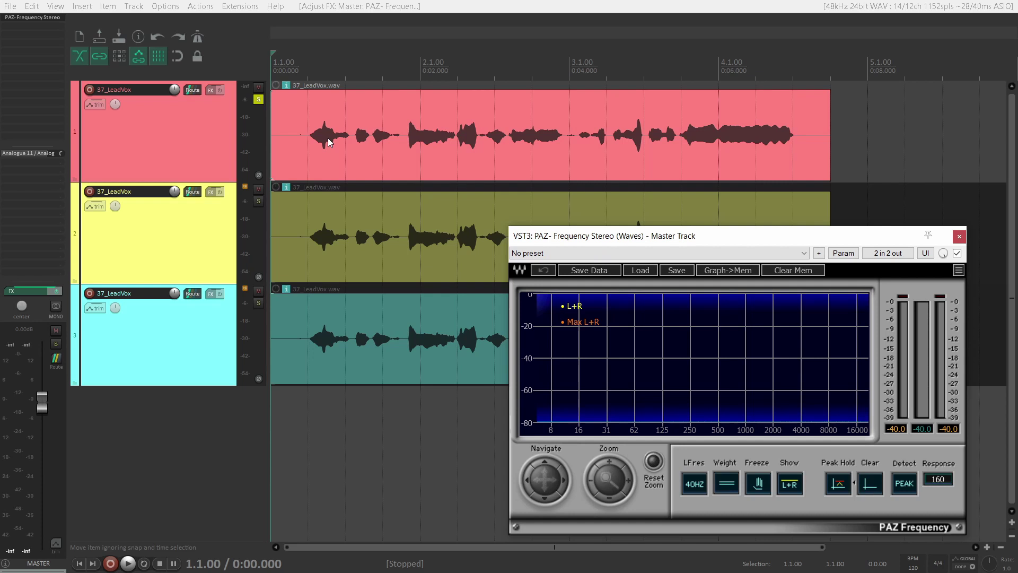
Step: Play the red vocal from the project start to capture its peak spectrum in the analyzer
left_click(329, 142)
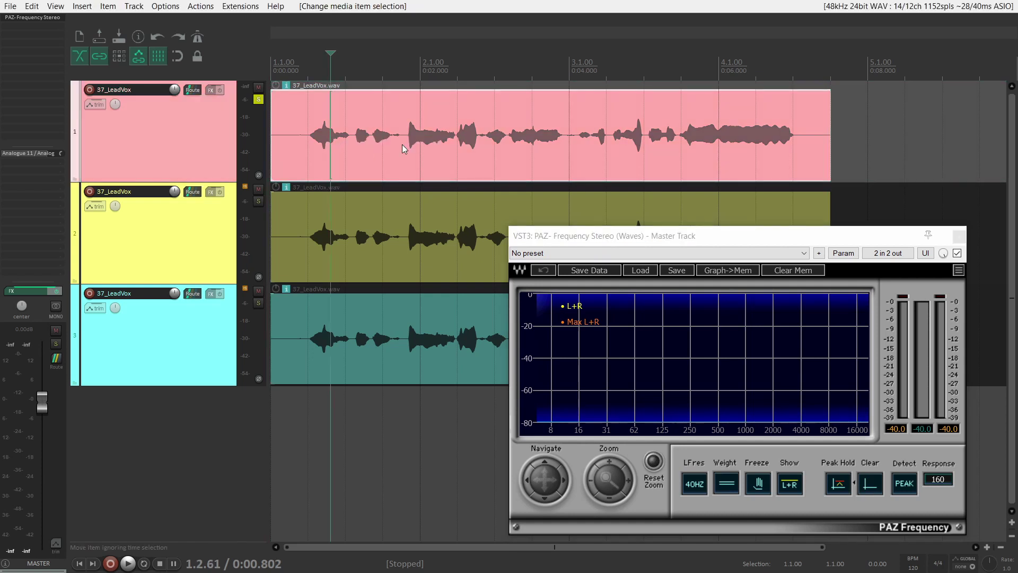
scroll(402, 144, "up", 6)
scroll(402, 144, "down", 3)
scroll(402, 144, "up", 1)
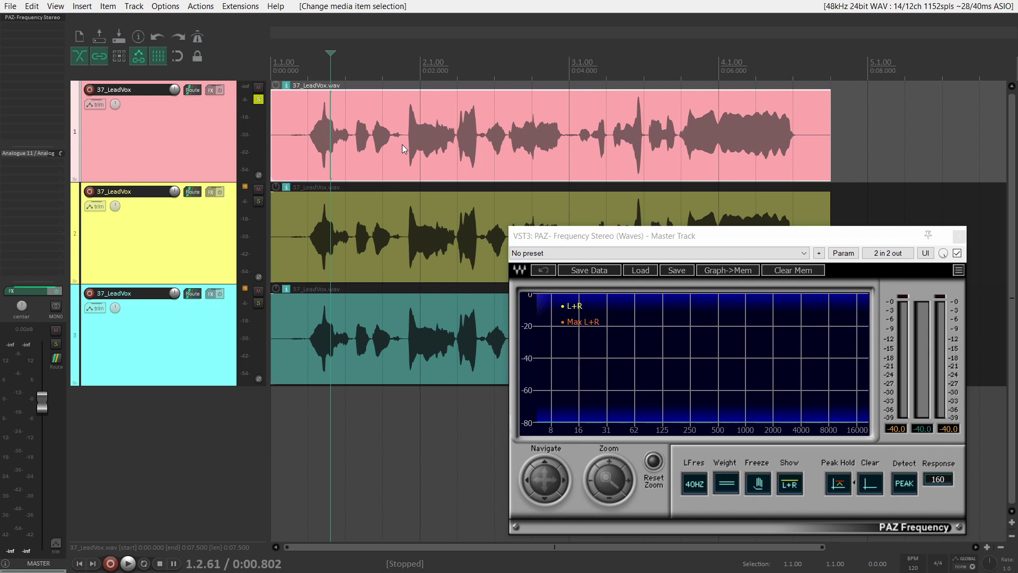
key("Home")
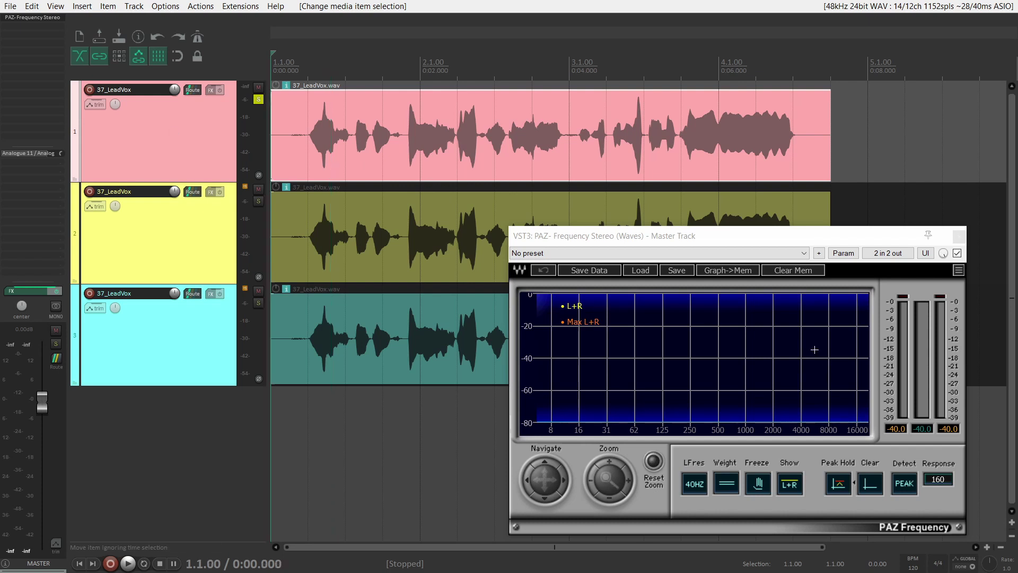
key("space")
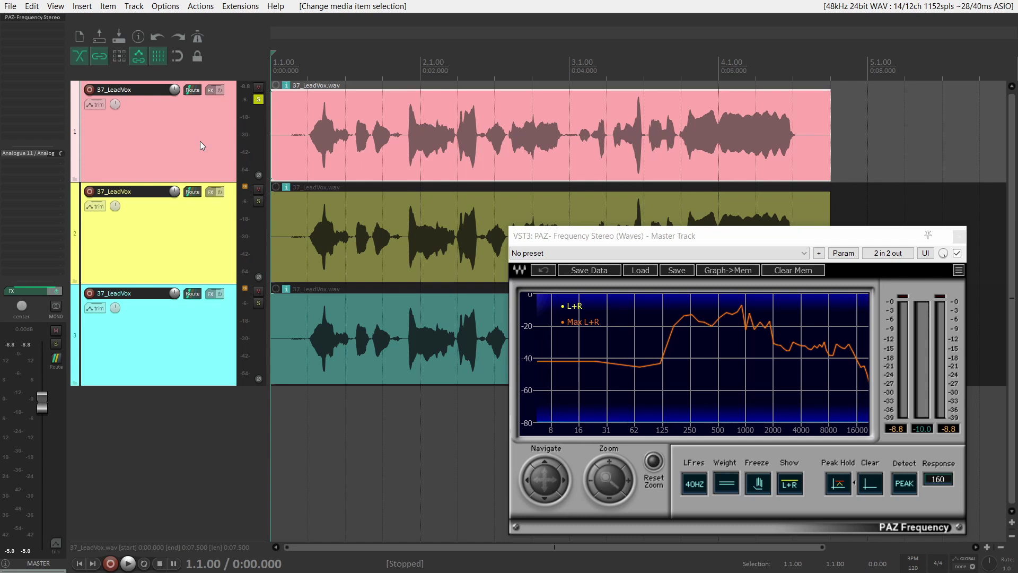
Step: Add the VST3 DeEsser Mono plugin to the red vocal track and place its window beside the analyzer
left_click(211, 89)
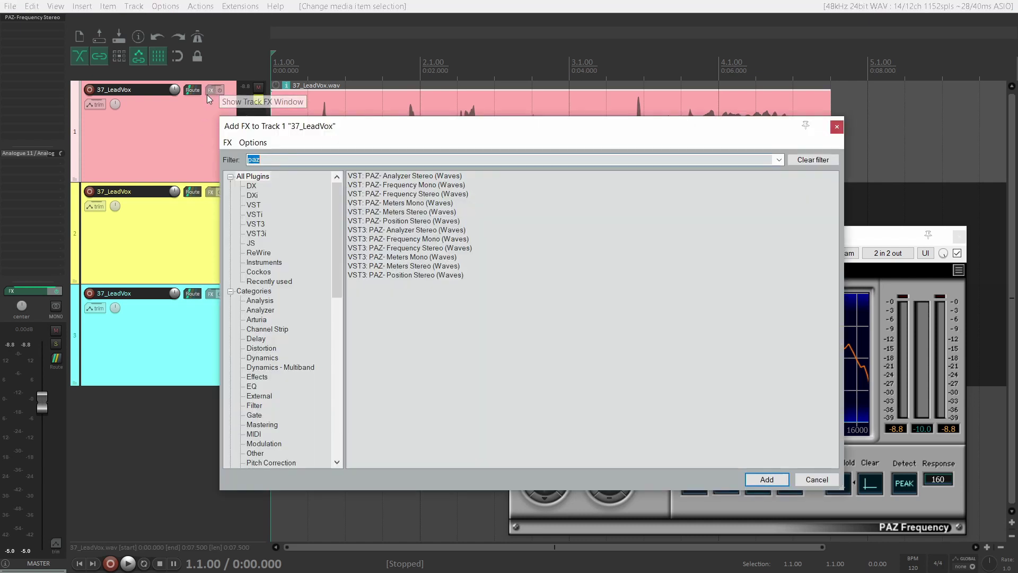
type("dees")
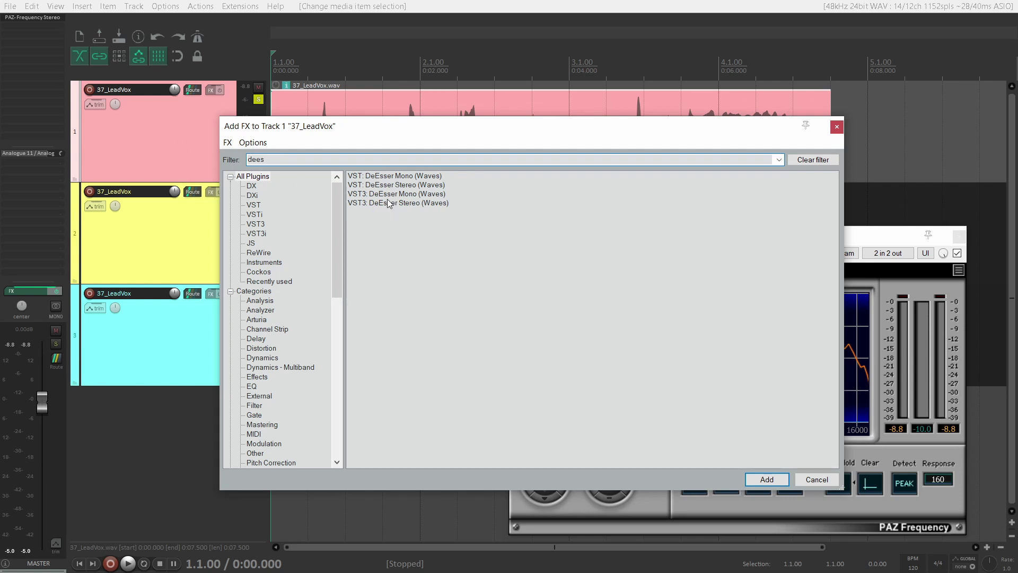
double_click(415, 193)
left_click_drag(576, 253, 357, 288)
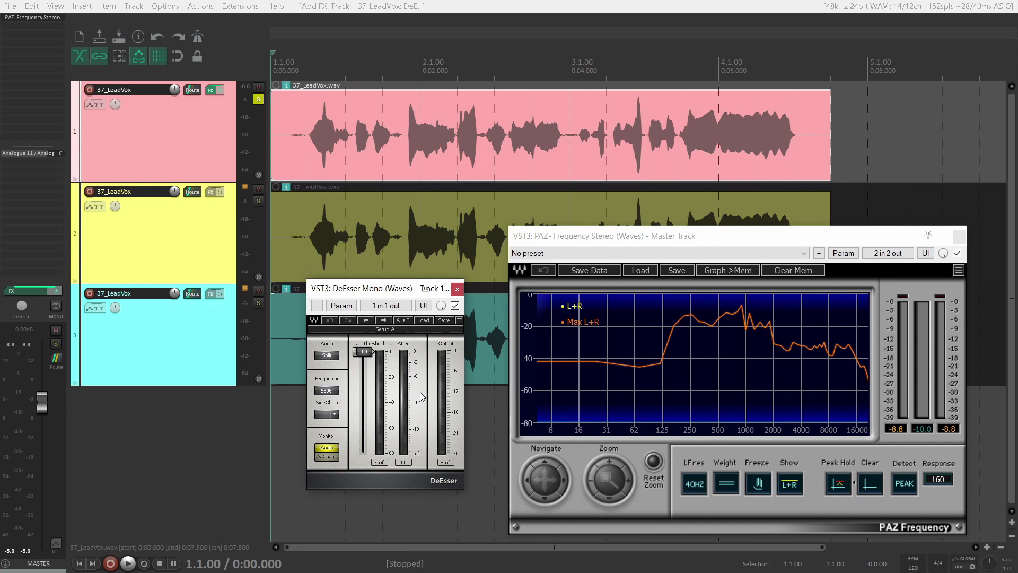
Step: Set the DeEsser's frequency to 5000 Hz and its threshold to about -40 dB
left_click_drag(363, 352, 365, 391)
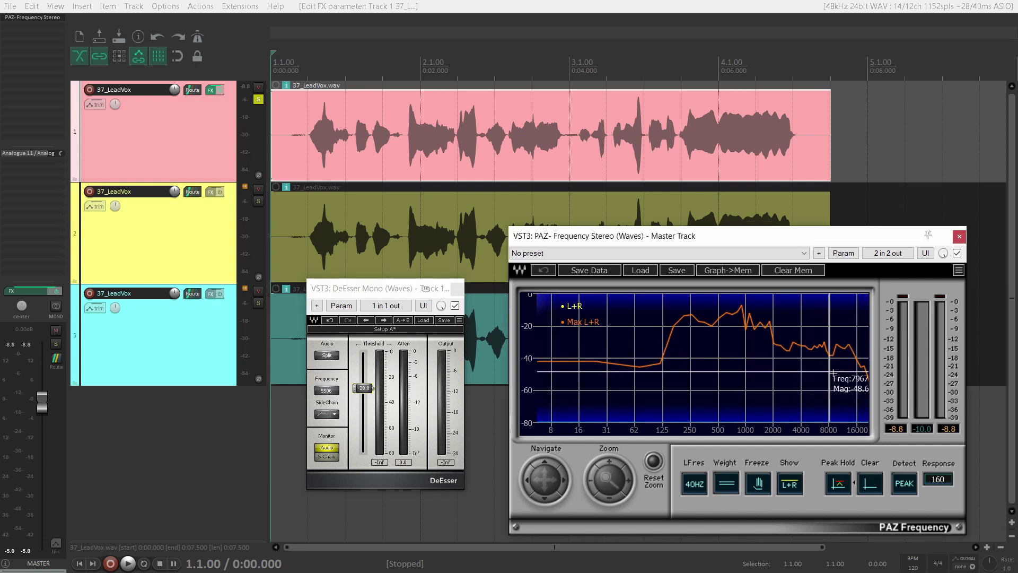
left_click(334, 394)
left_click(334, 395)
type("5000")
key("Return")
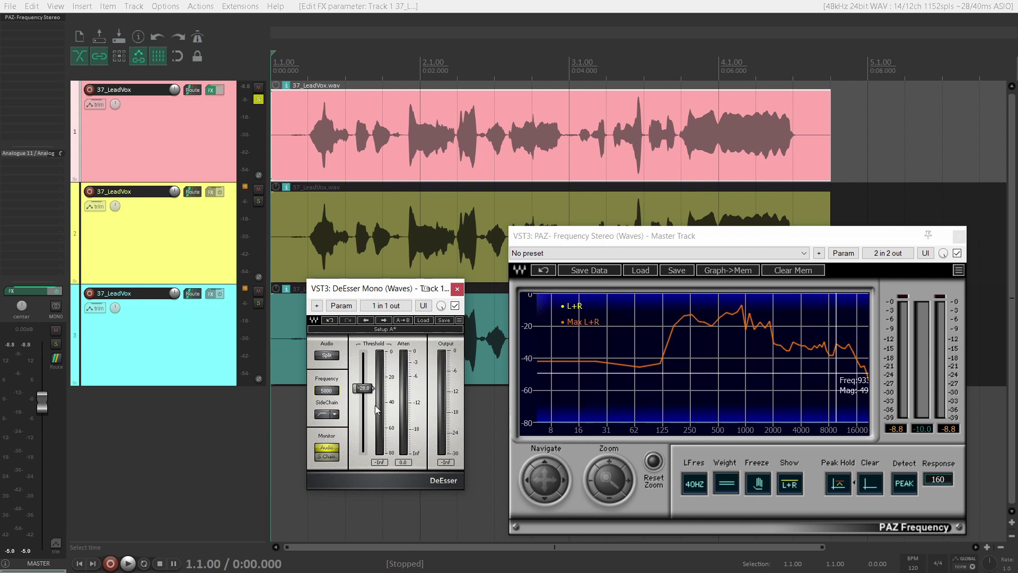
left_click_drag(363, 387, 363, 402)
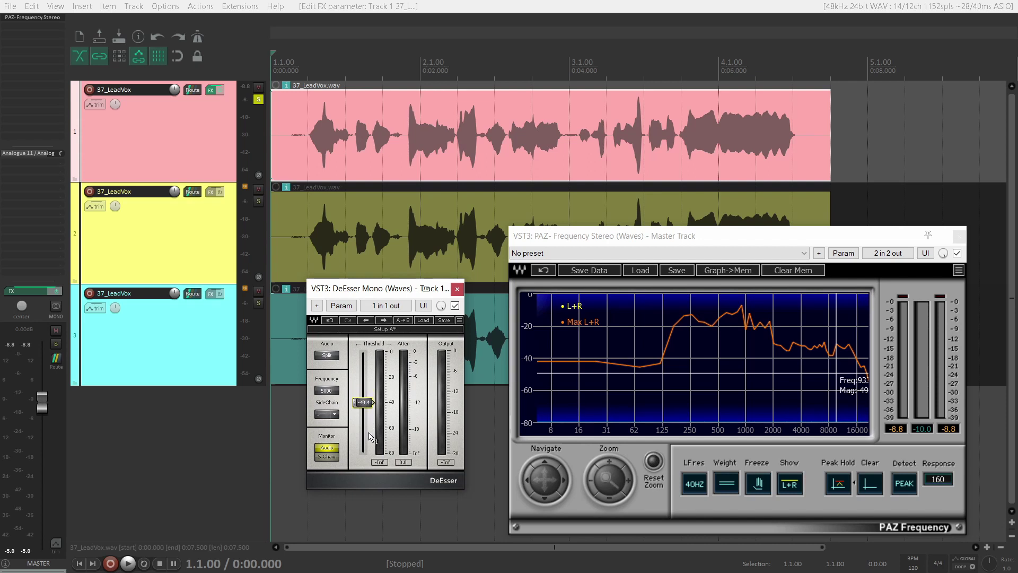
Step: Store the original spectrum in the analyzer's memory and play the de-essed vocal to compare the high frequencies
left_click(735, 271)
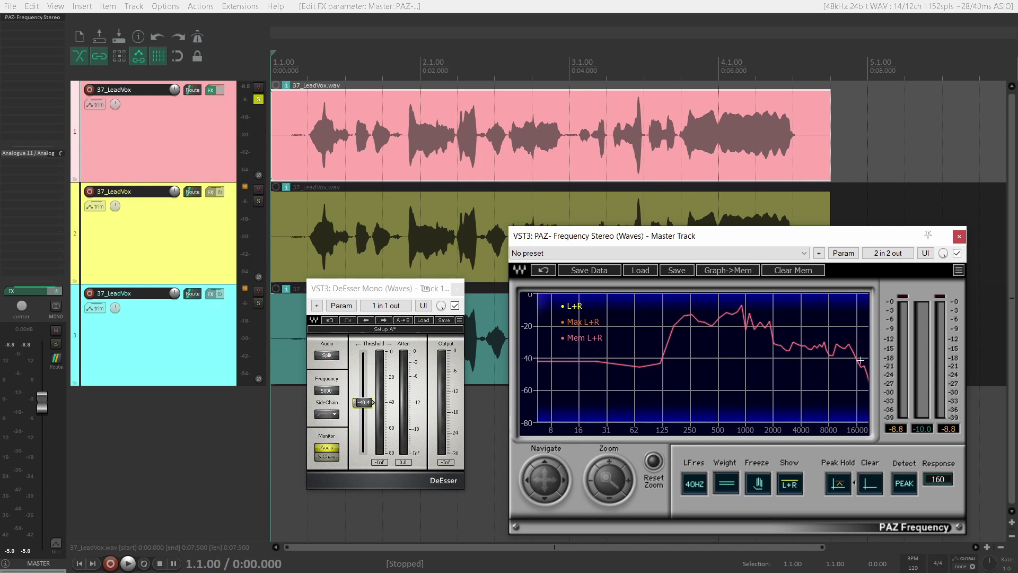
key("space")
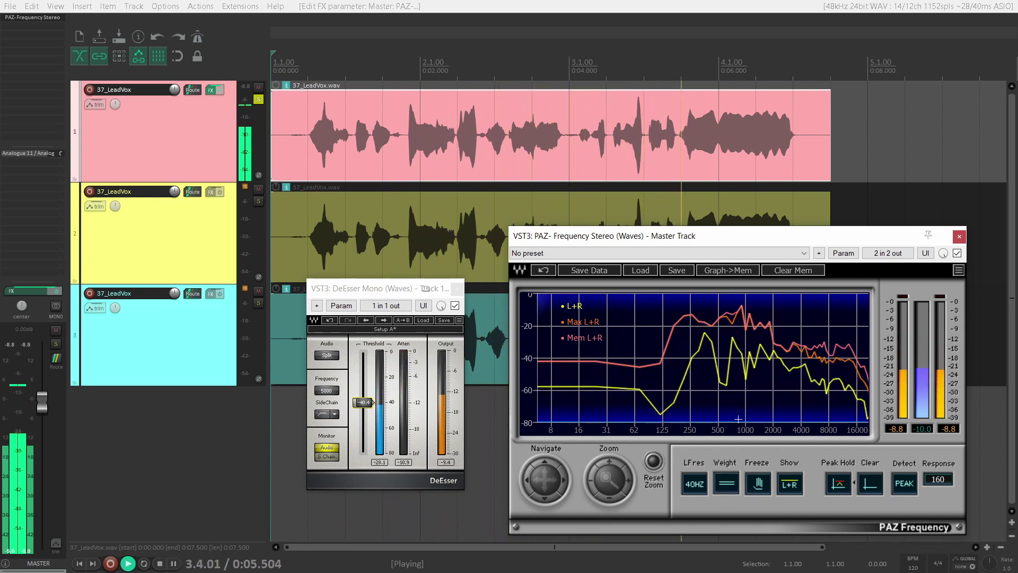
key("space")
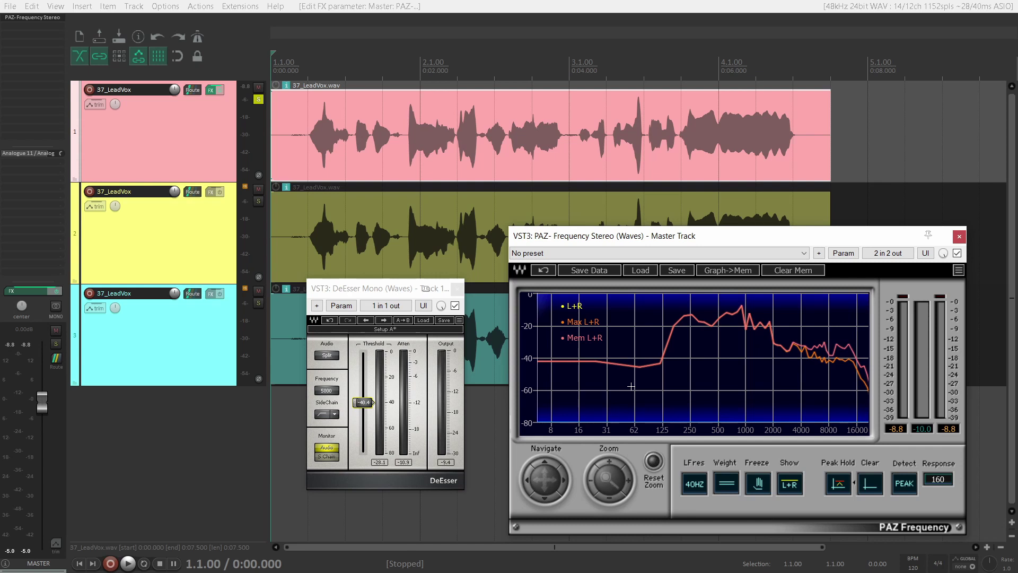
left_click(808, 346)
left_click_drag(807, 346, 848, 348)
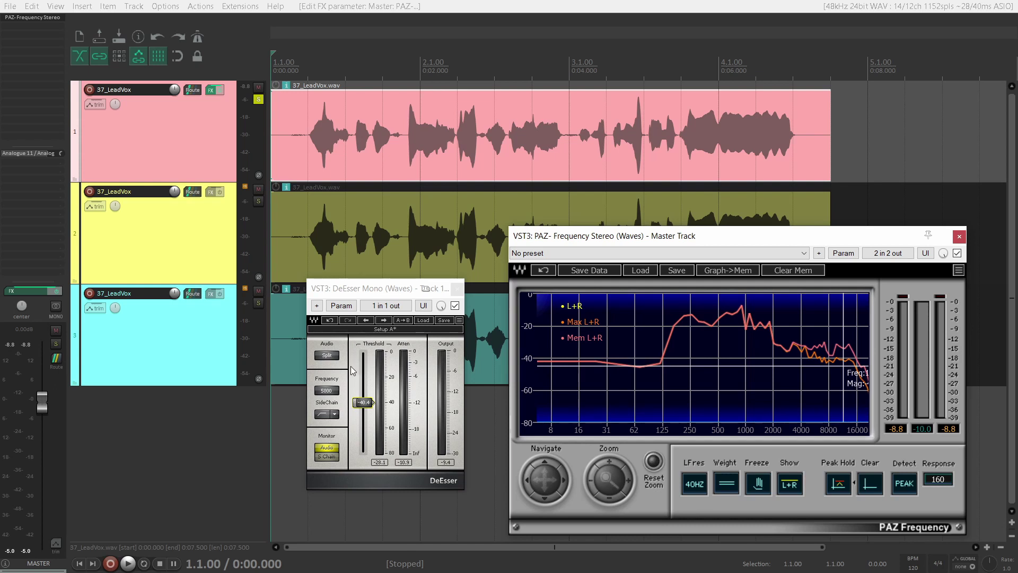
Step: Close the DeEsser window and clear the analyzer's peak-hold curve, keeping the memory curve
left_click(458, 288)
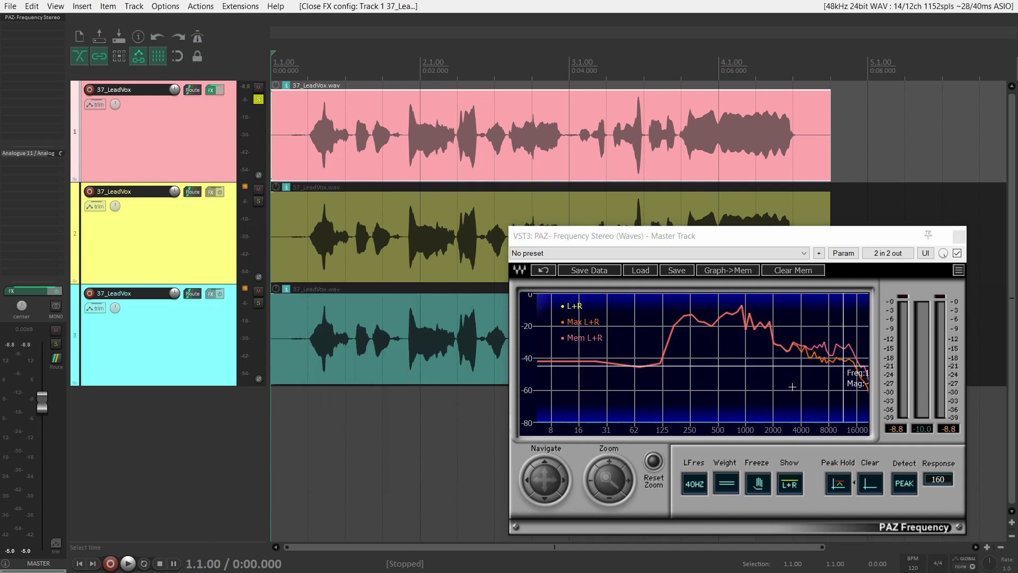
left_click(589, 403)
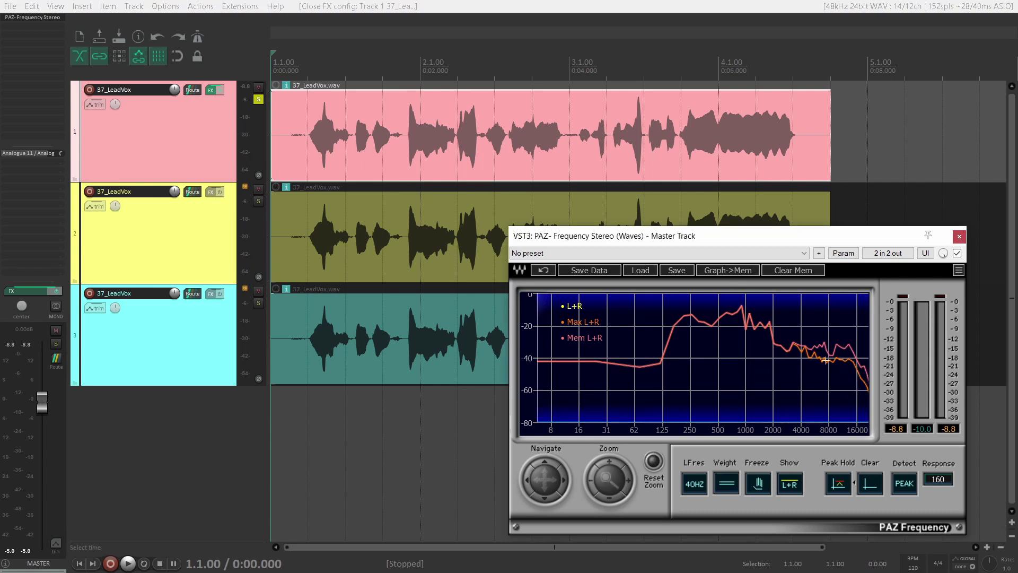
left_click(864, 484)
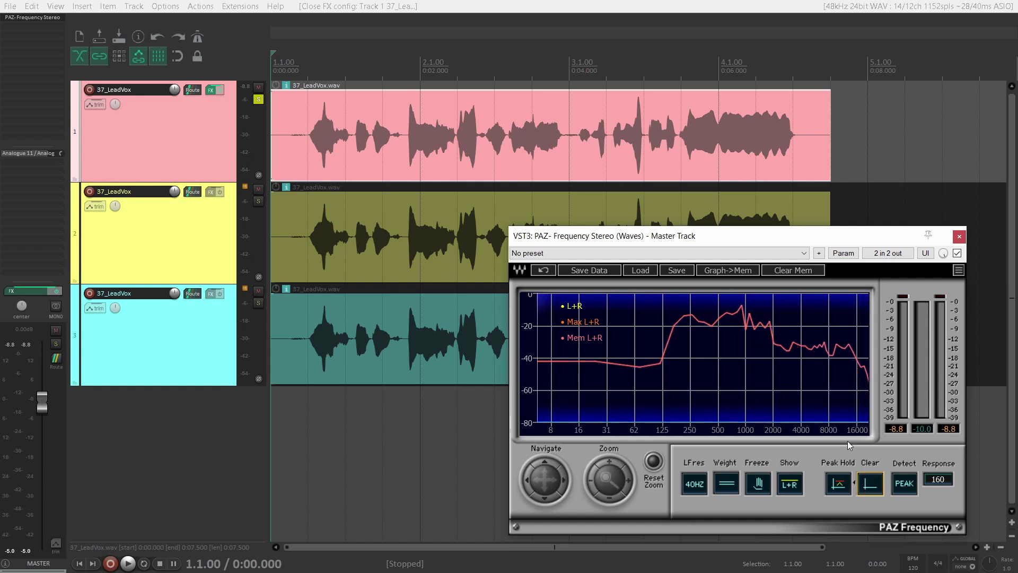
Step: Solo the yellow vocal track exclusively and close the analyzer window
left_click(209, 238)
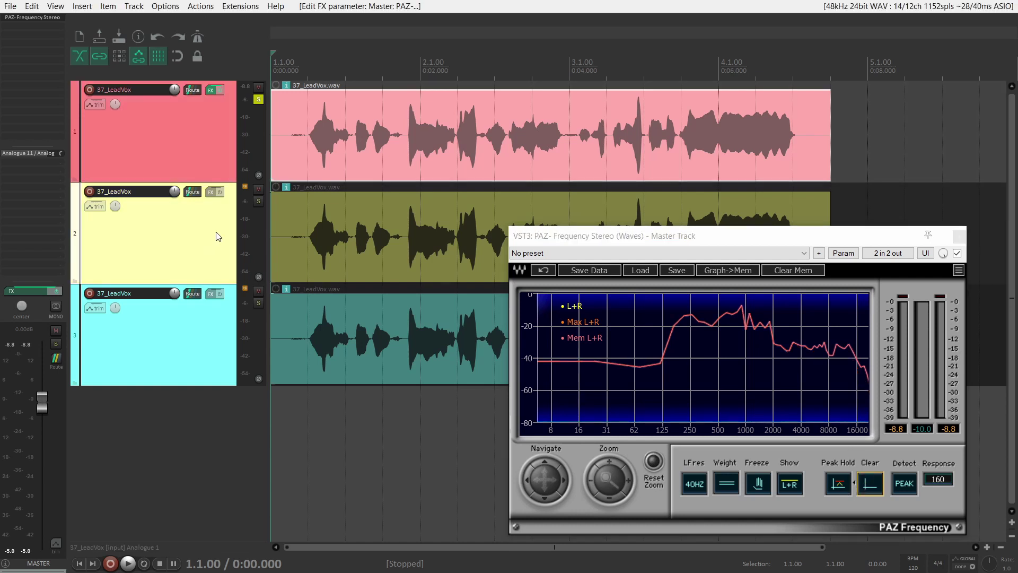
left_click(259, 202, "ctrl+alt")
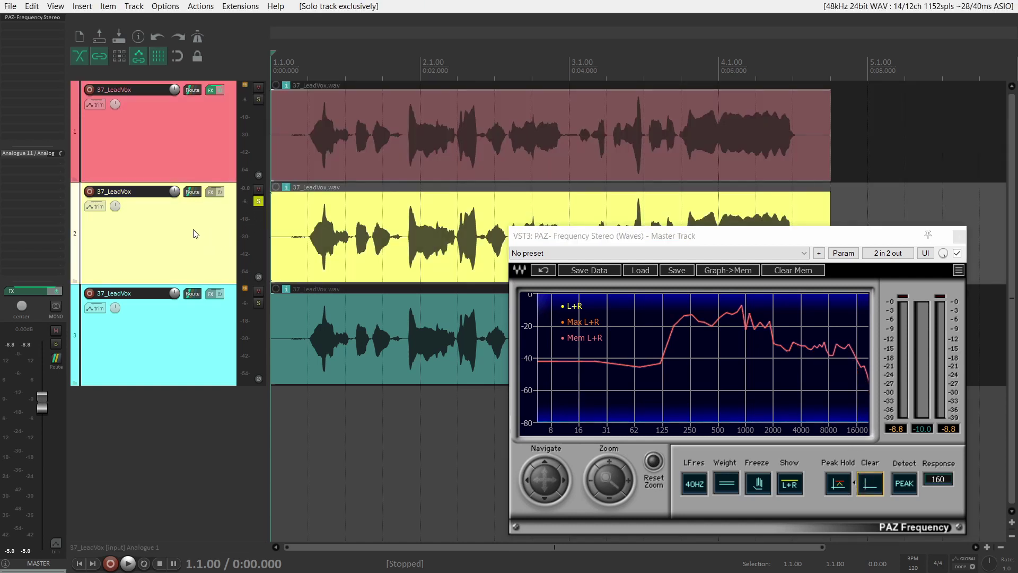
scroll(371, 278, "down", 3)
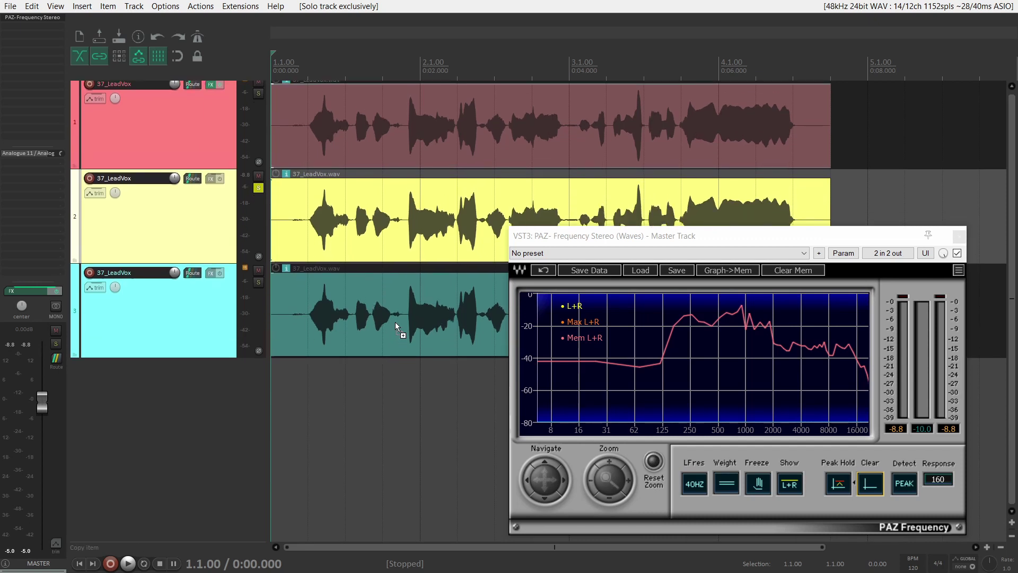
scroll(394, 324, "up", 3)
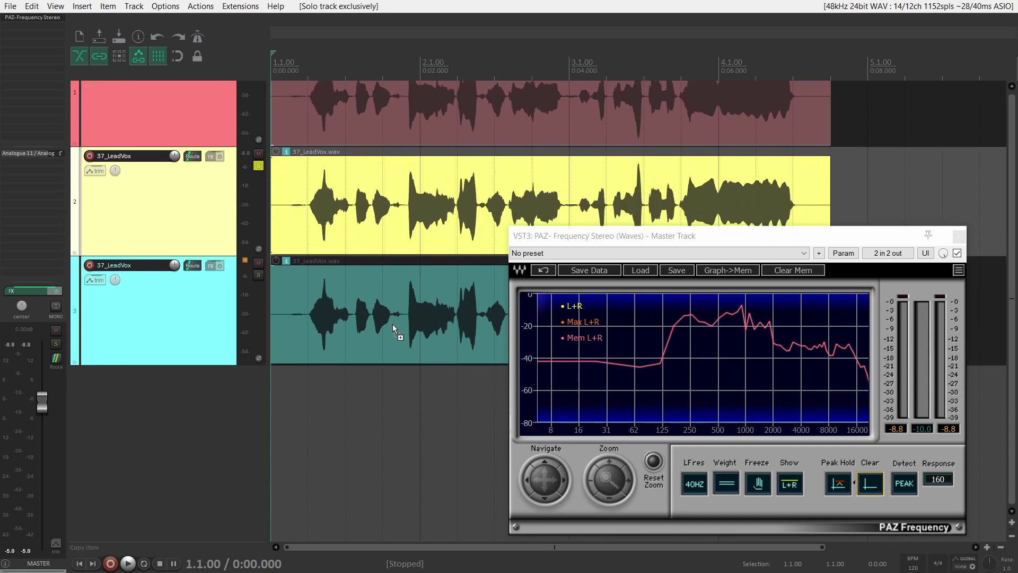
scroll(392, 323, "up", 2)
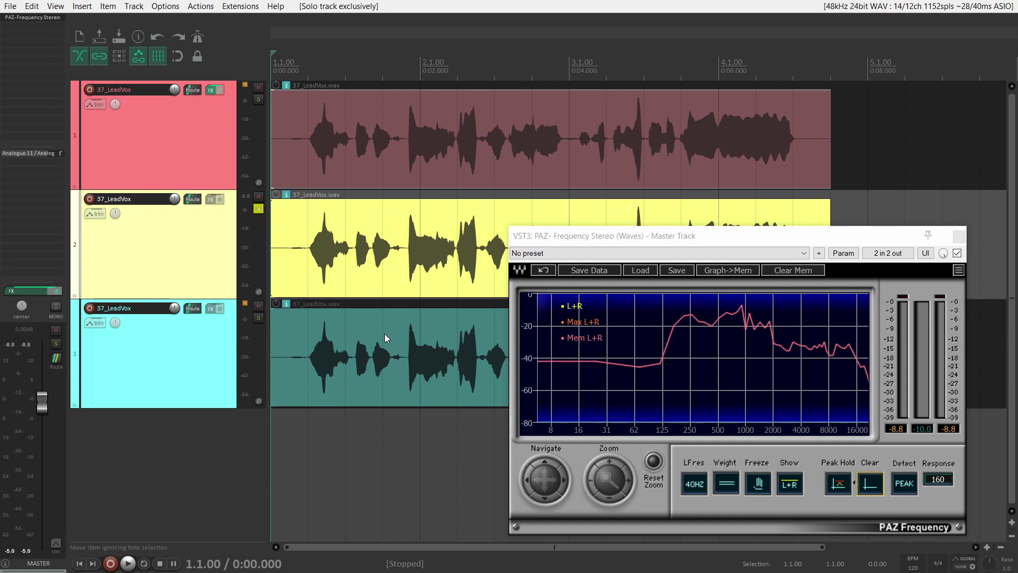
left_click(959, 236)
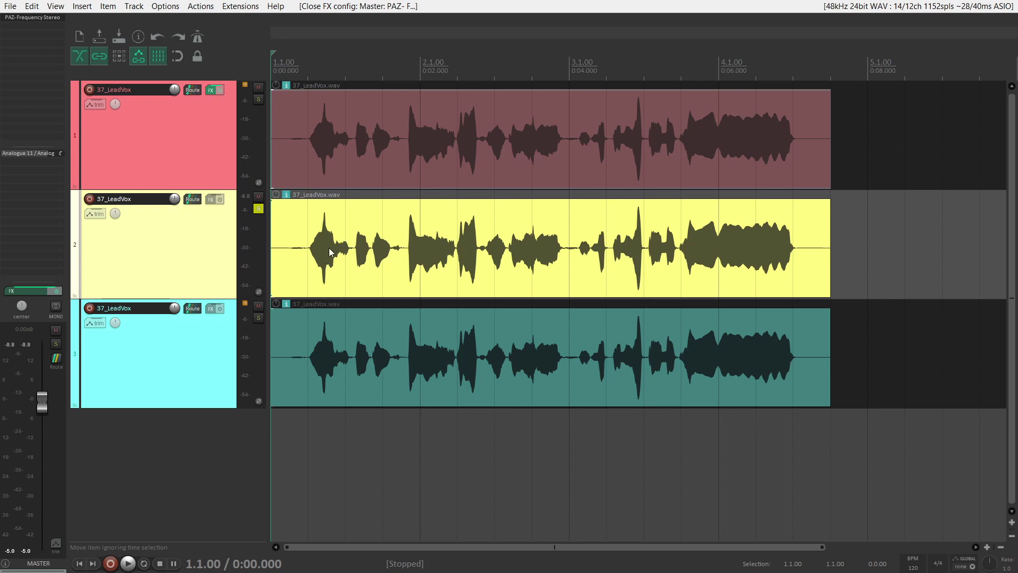
Step: Activate the visible, armed Volume (Pre-FX) envelope on the yellow vocal track
left_click(99, 217)
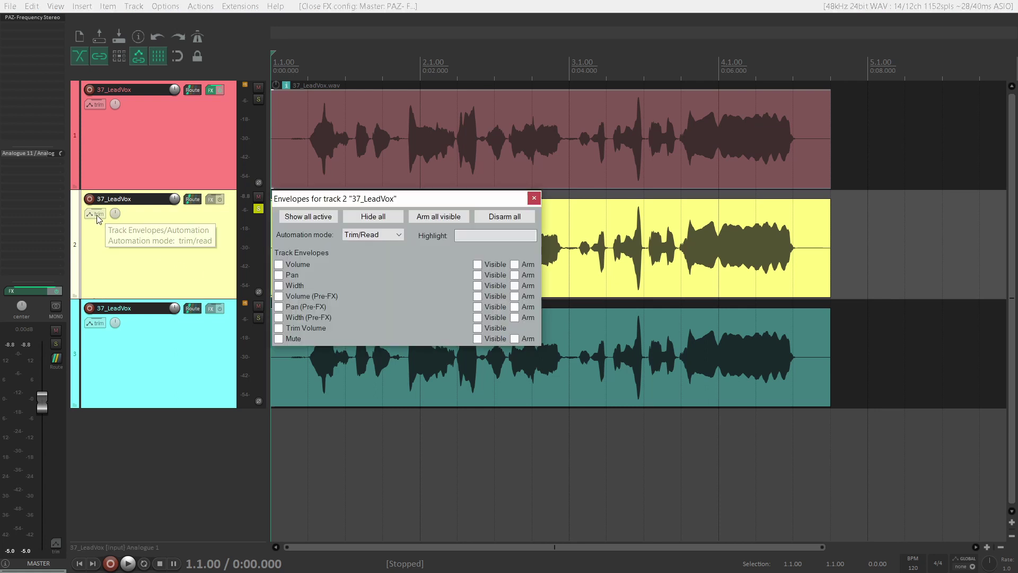
left_click(293, 296)
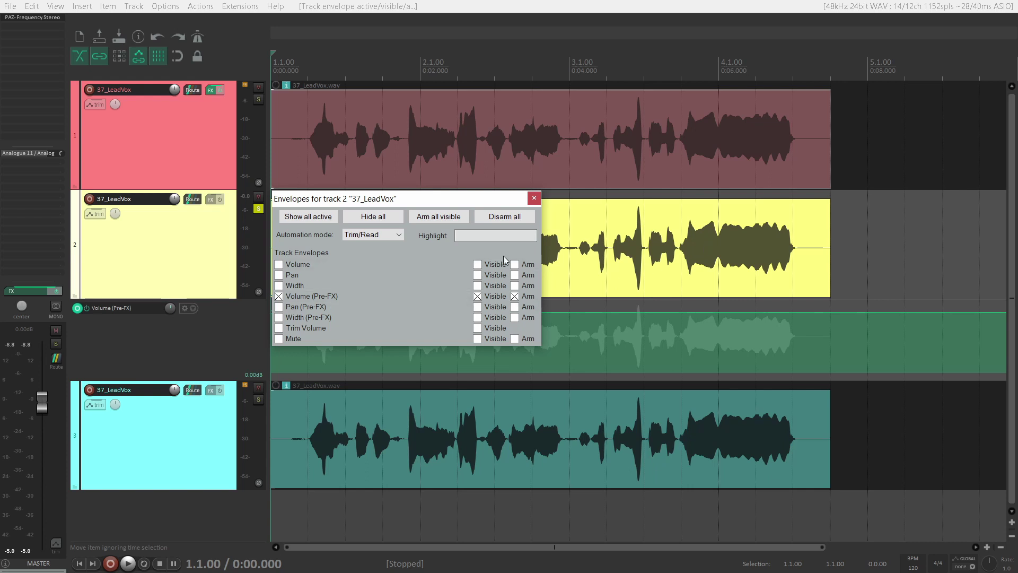
left_click(534, 198)
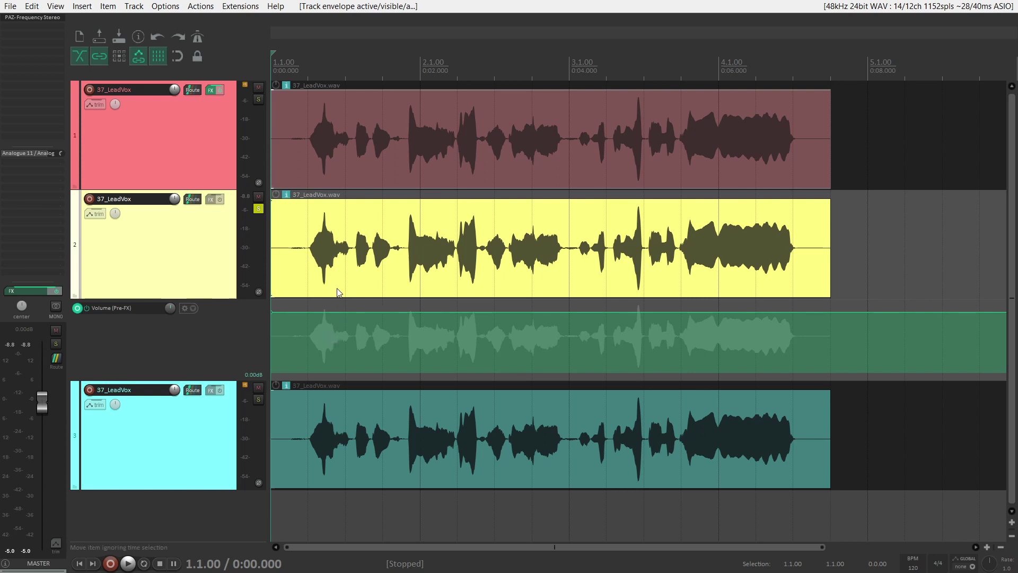
Step: Audition the start of the yellow vocal and place the edit cursor on the first sibilant, at about 0.99 s
scroll(332, 277, "up", 3)
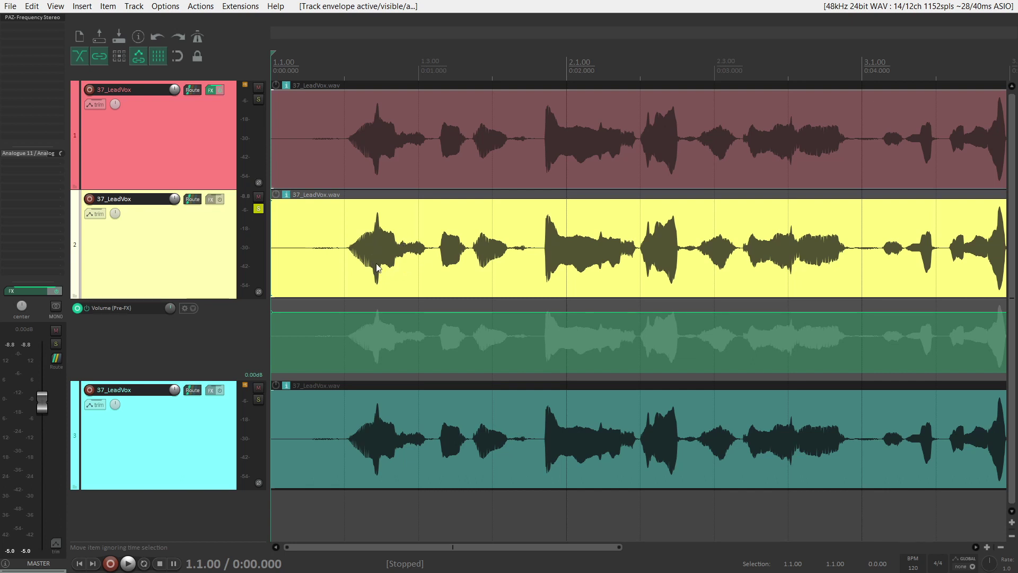
scroll(374, 260, "up", 5)
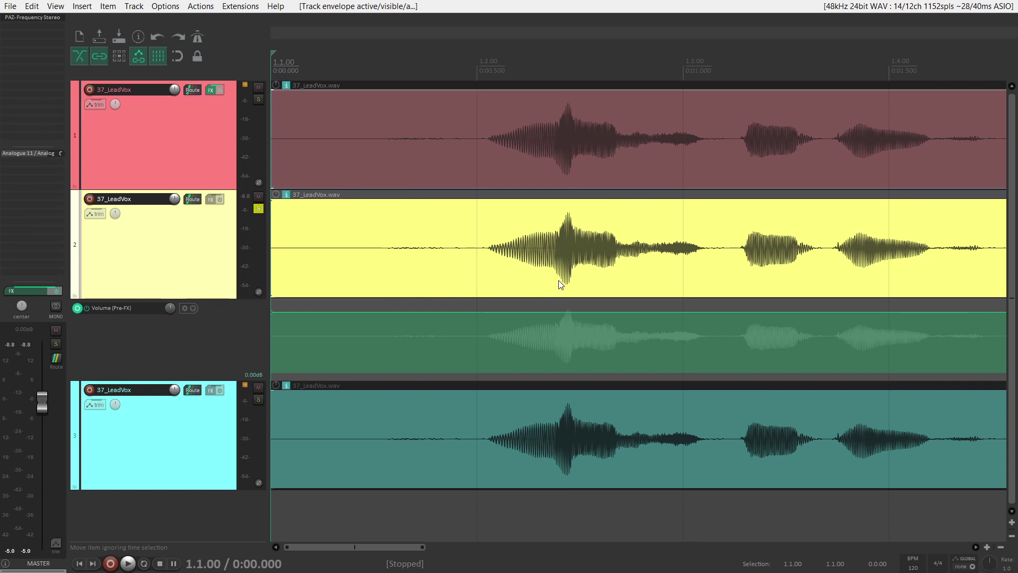
scroll(541, 291, "up", 2)
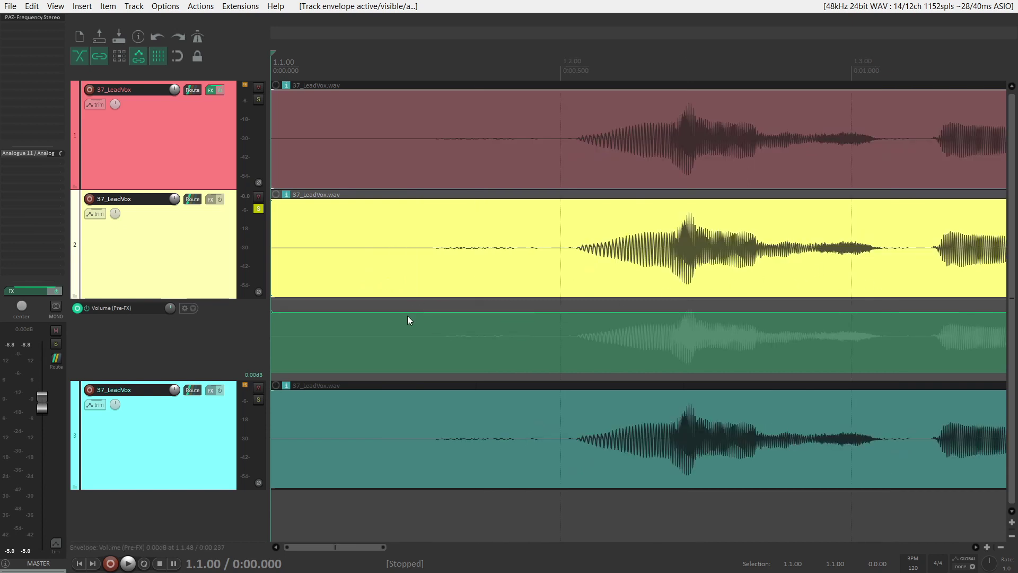
scroll(750, 271, "down", 2)
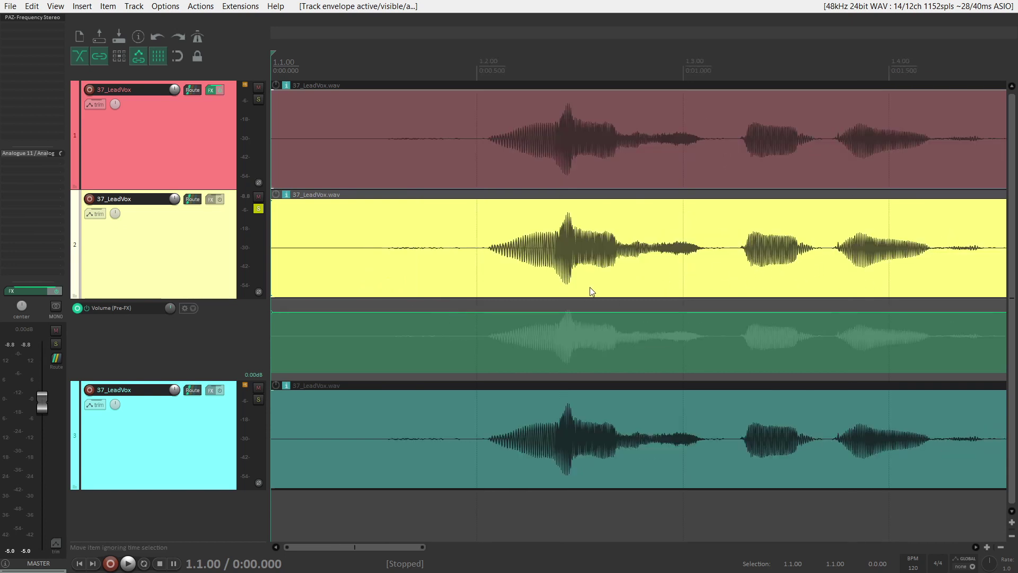
key("space")
key("ctrl+space")
left_click(656, 254)
scroll(656, 254, "up", 2)
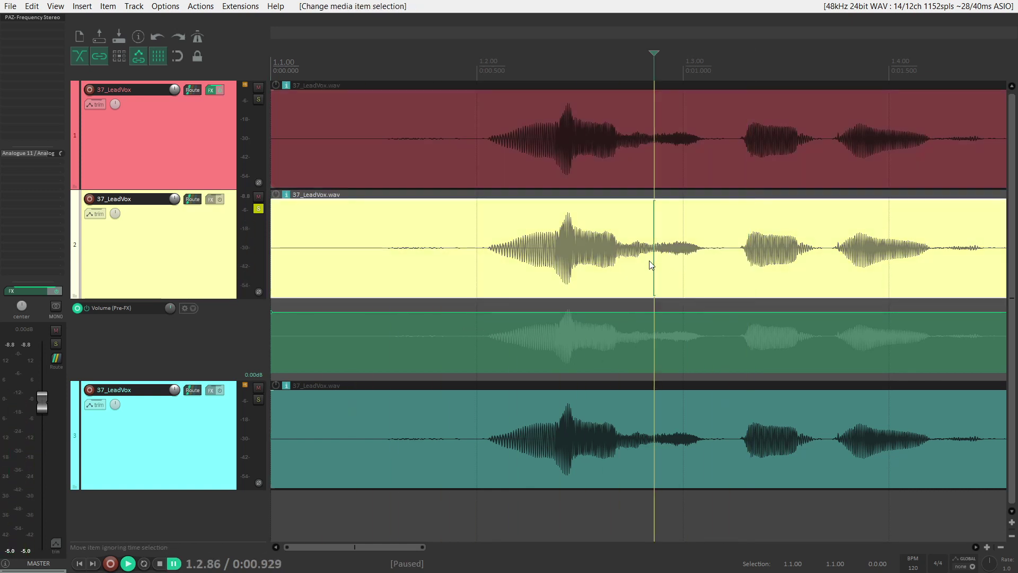
key("space")
key("space")
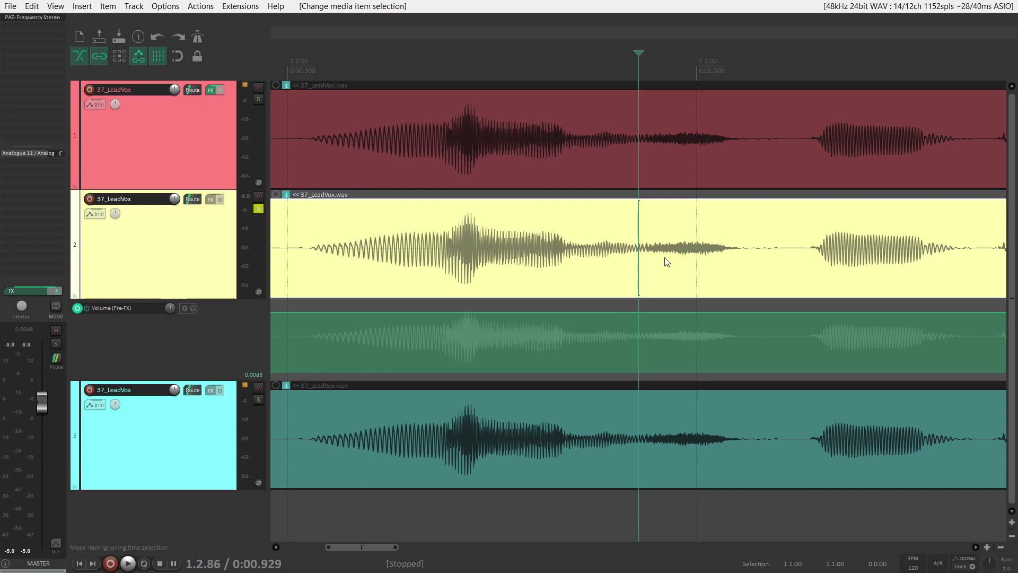
left_click(689, 242)
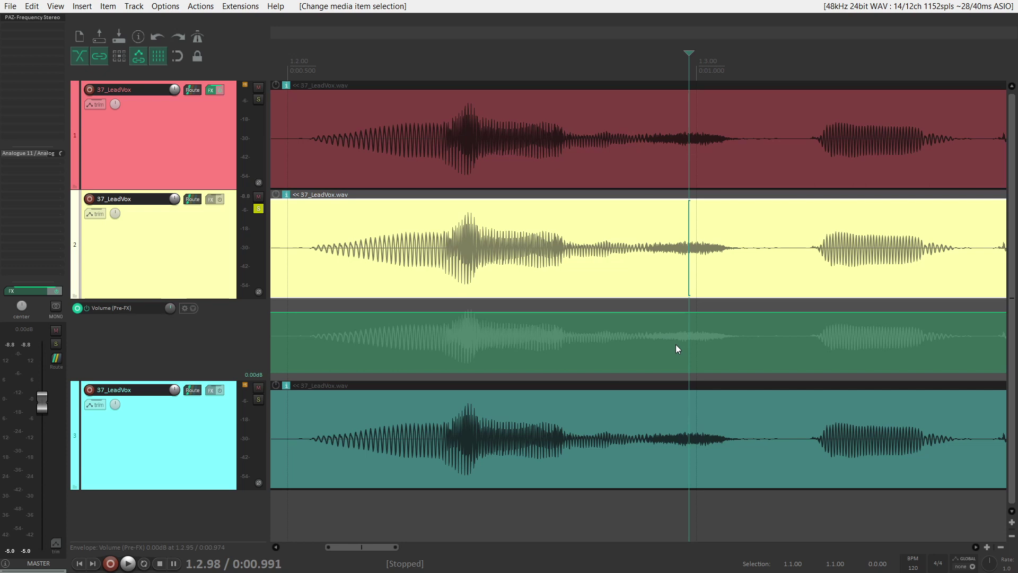
Step: Draw an automation item over the first sibilant in the Volume (Pre-FX) envelope and lower it to -8.80 dB
key("alt")
left_click_drag(639, 345, 749, 366)
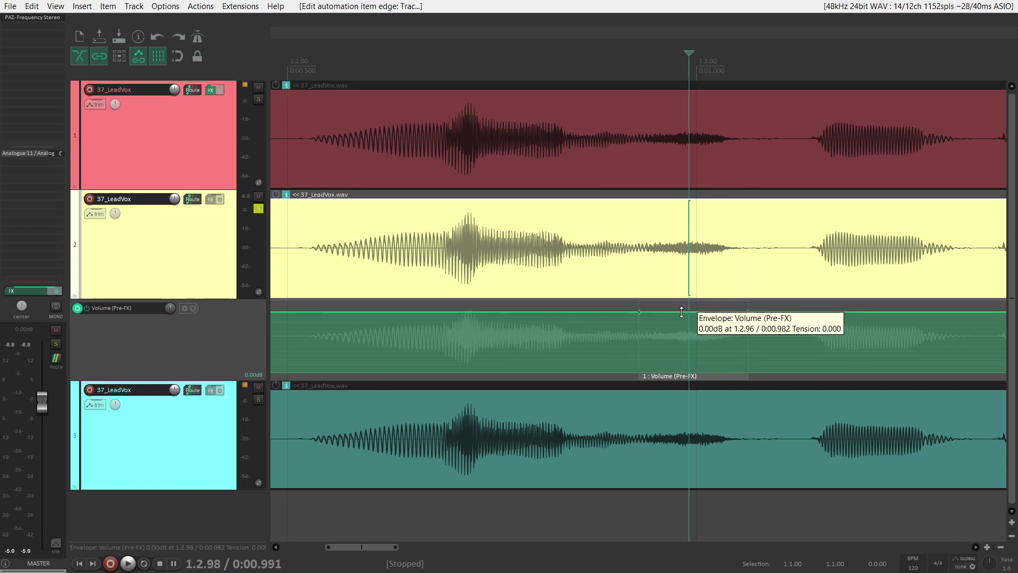
left_click_drag(682, 312, 684, 334)
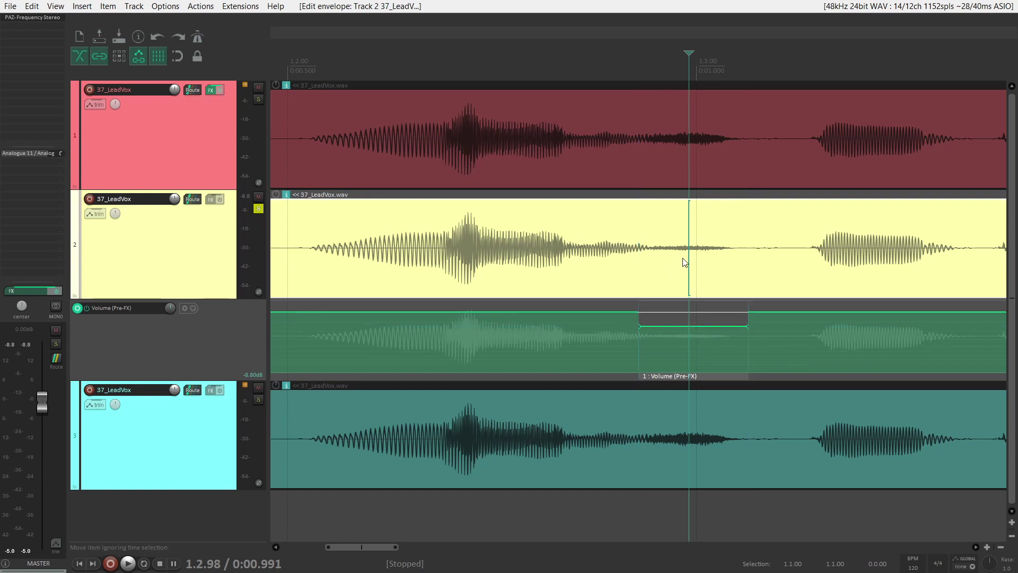
Step: Play the phrase from about 0.39 s to hear the first sibilant with its volume reduction
scroll(359, 332, "down", 3)
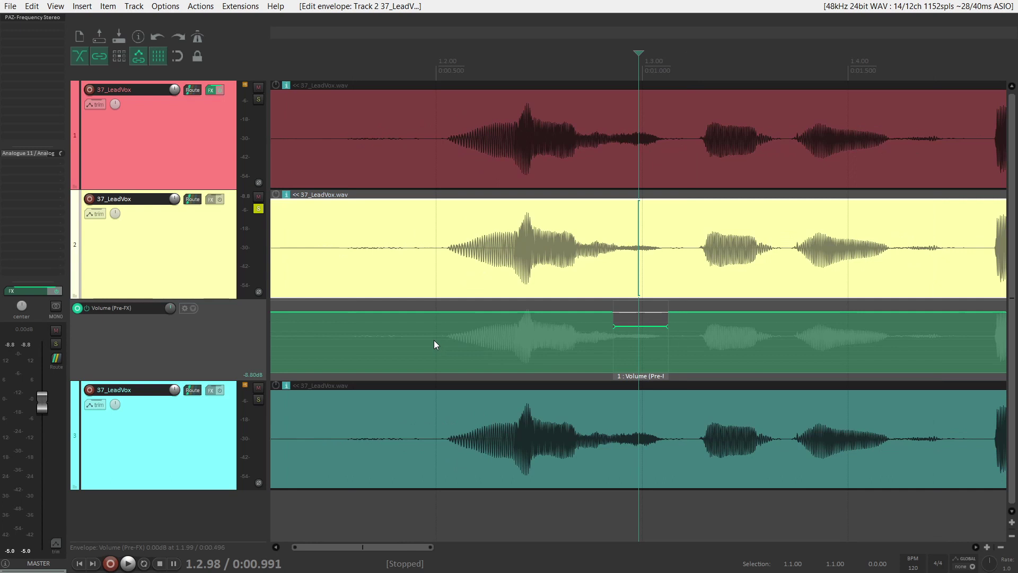
left_click(392, 334)
key("space")
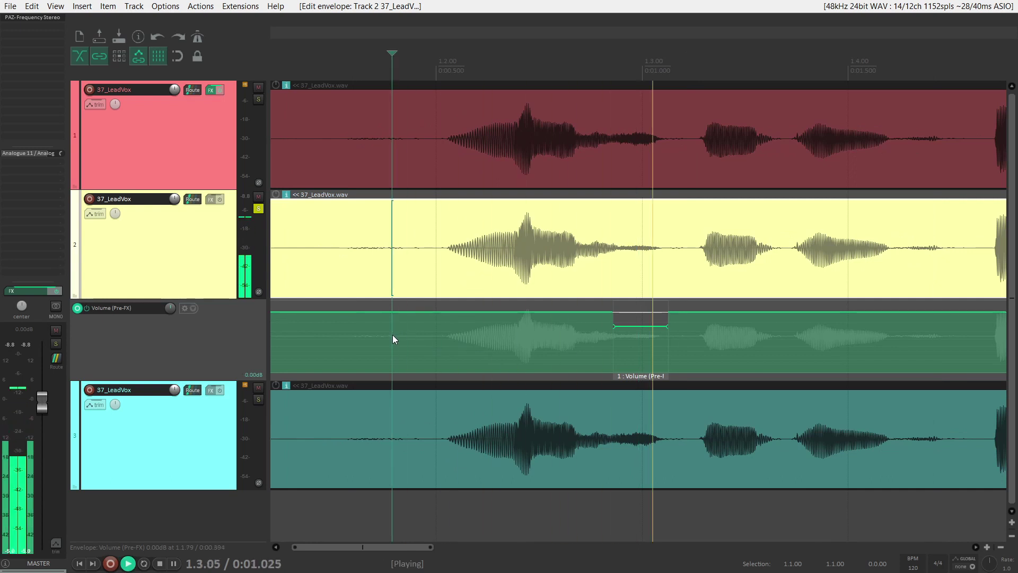
key("space")
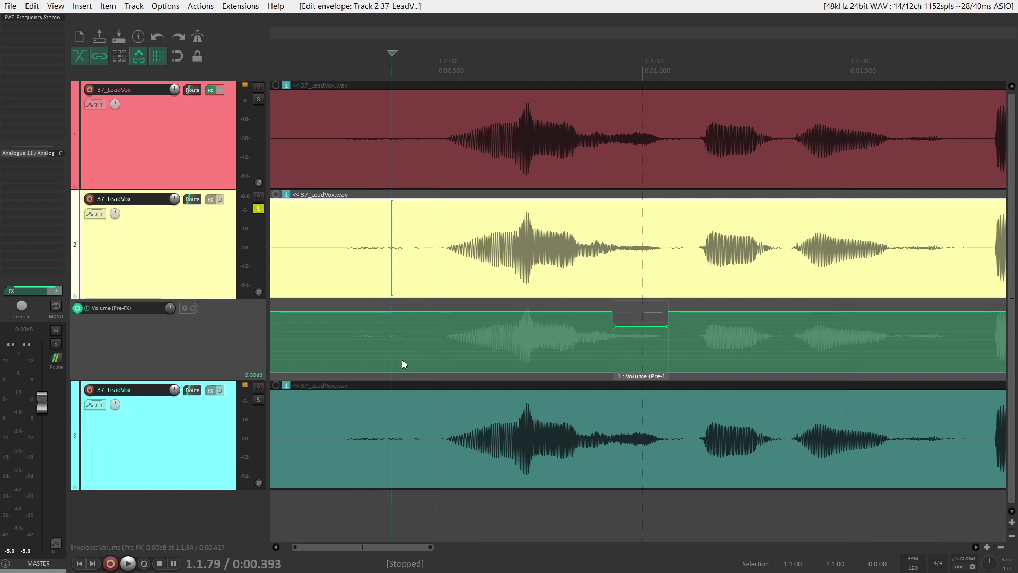
key("space")
key("space")
Step: Bypass the Volume (Pre-FX) envelope, replay the phrase for comparison, and re-enable the envelope
left_click(87, 307)
key("space")
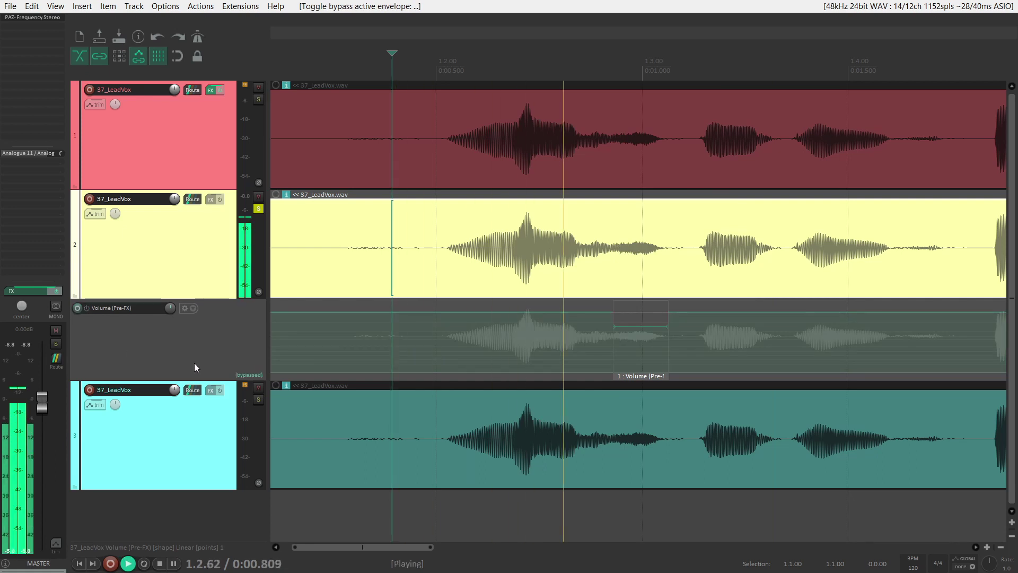
key("space")
left_click(87, 308)
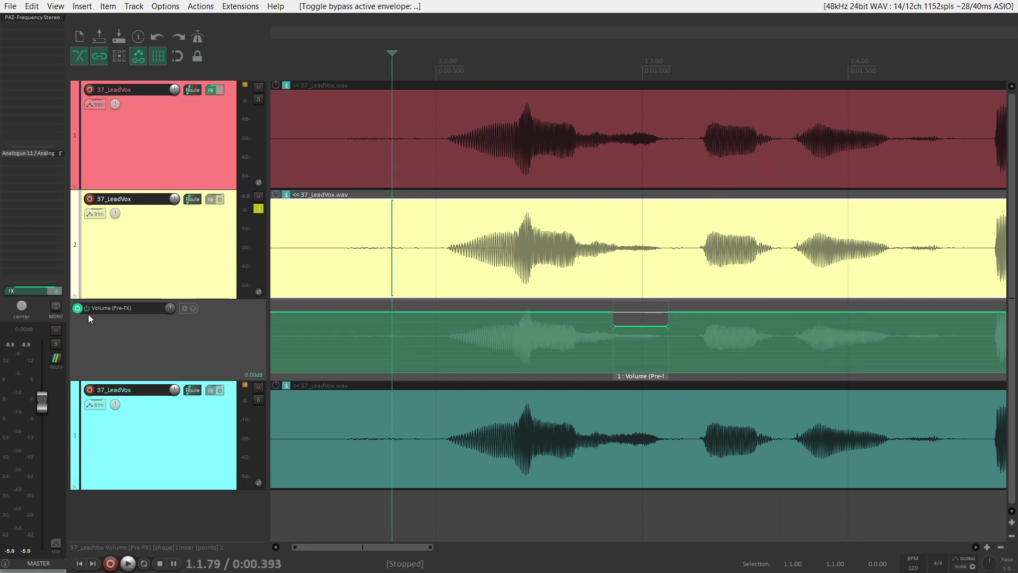
Step: Shorten the first automation item at both its start and end to fit the sibilant more tightly
left_click(633, 349)
scroll(647, 355, "down", 3)
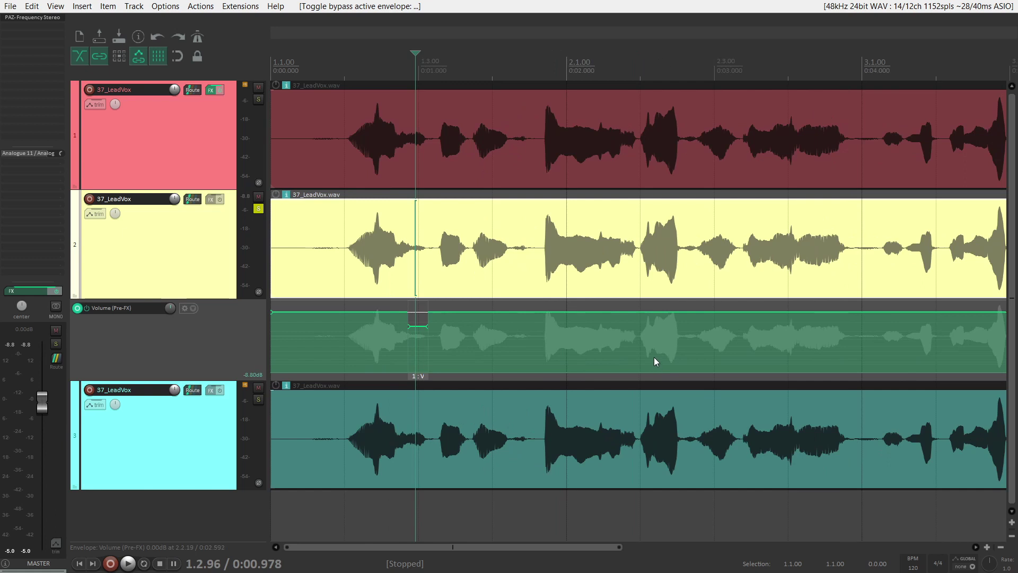
scroll(501, 355, "up", 5)
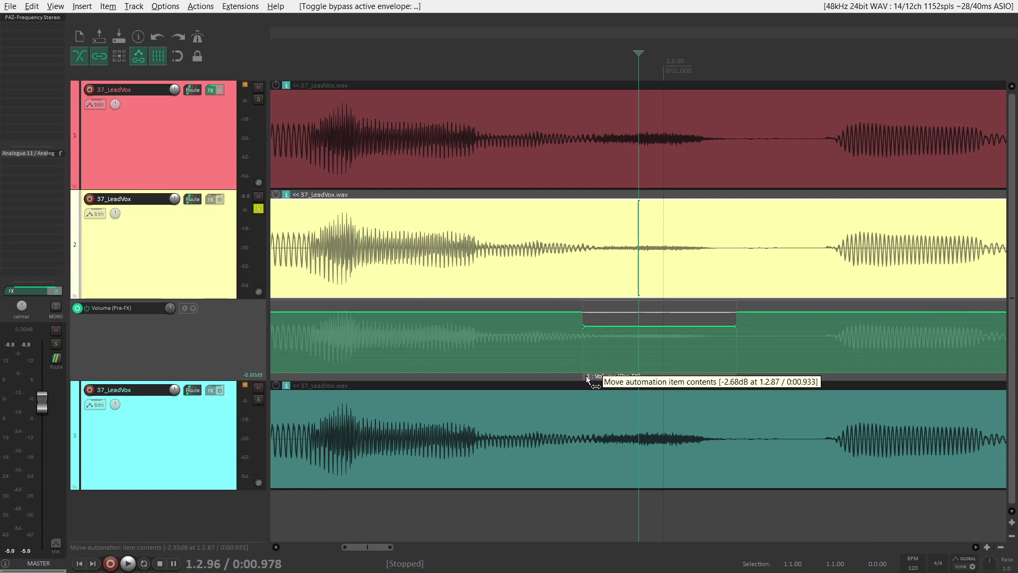
mouse_move(582, 375)
left_mouse_down()
mouse_move(619, 376)
mouse_move(580, 376)
mouse_move(615, 376)
mouse_move(590, 376)
left_mouse_up()
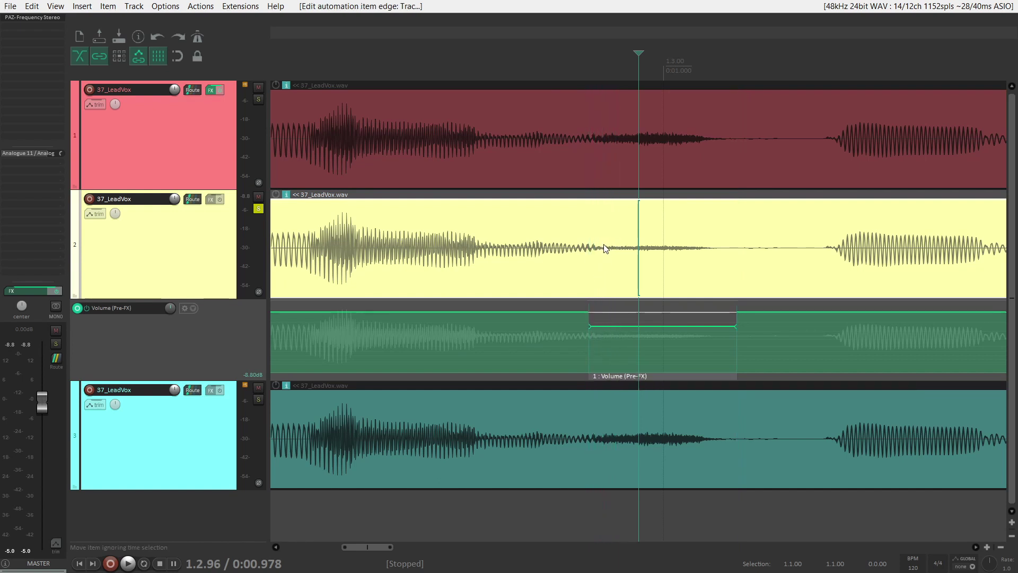
mouse_move(737, 376)
left_mouse_down()
mouse_move(684, 362)
mouse_move(726, 367)
left_mouse_up()
Step: Play on through the yellow vocal and pause just after the next sibilant, at about 2.47 s
scroll(699, 354, "down", 4)
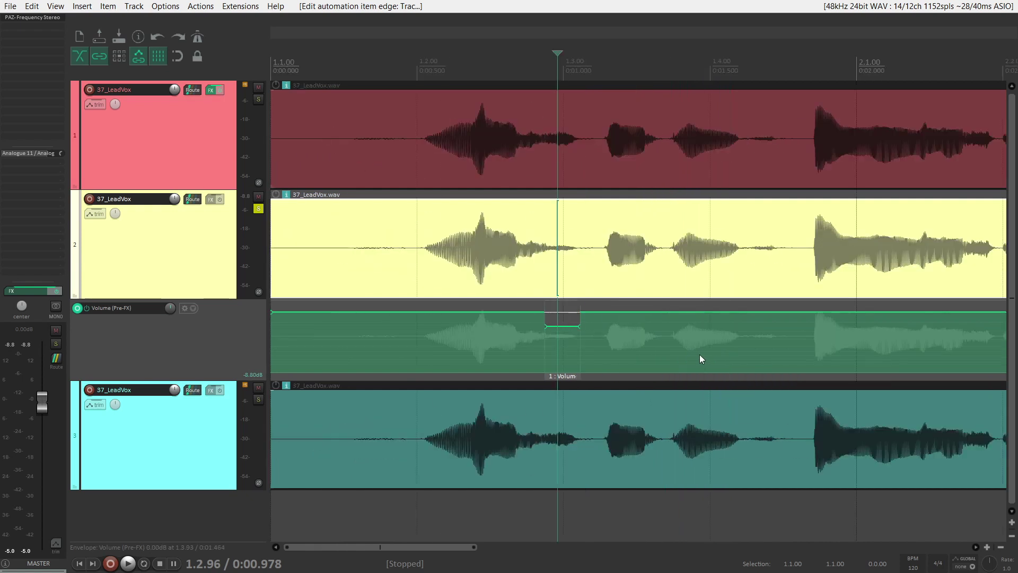
scroll(699, 355, "down", 4)
key("space")
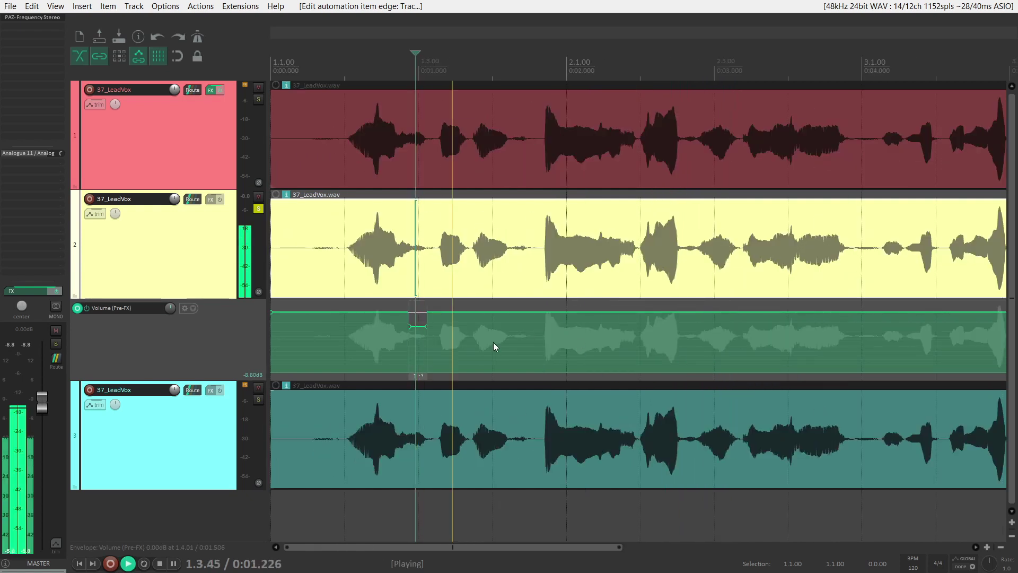
key("ctrl+space")
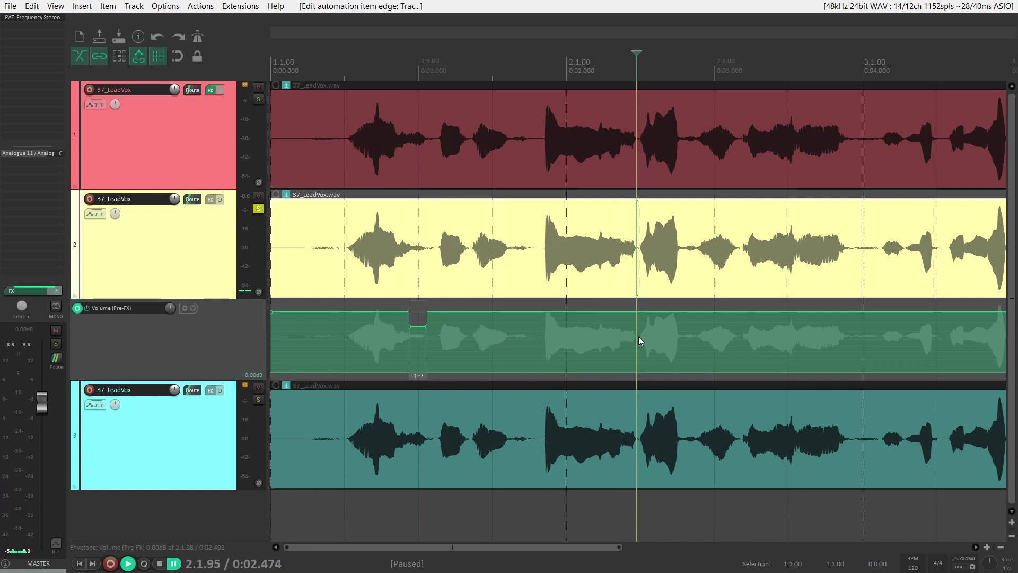
Step: Draw a second automation item over the sibilant just before 2.4 s and lower its volume to about -8 dB
scroll(639, 336, "up", 8)
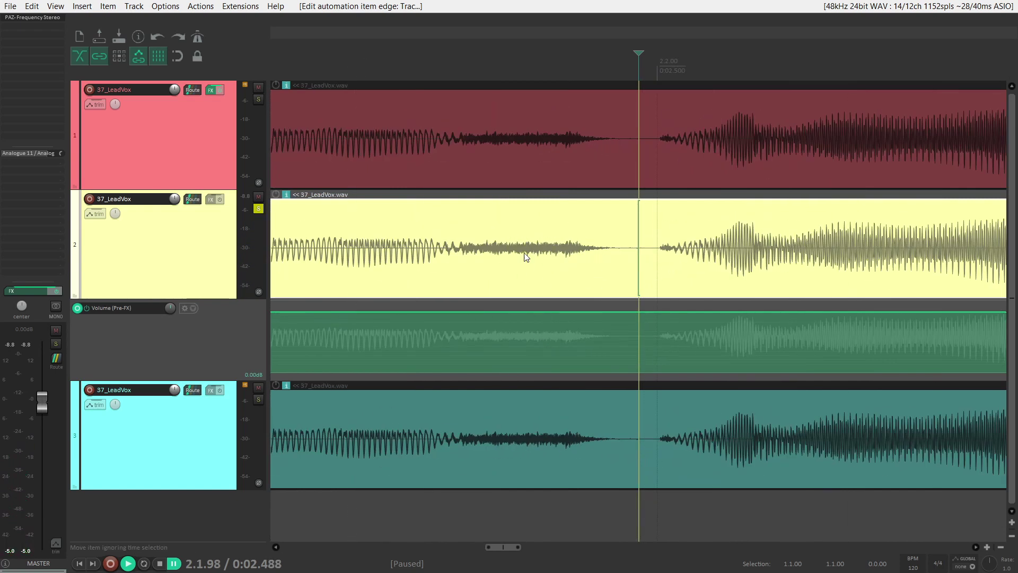
scroll(523, 354, "down", 3)
scroll(554, 346, "up", 3)
left_click_drag(459, 345, 616, 357)
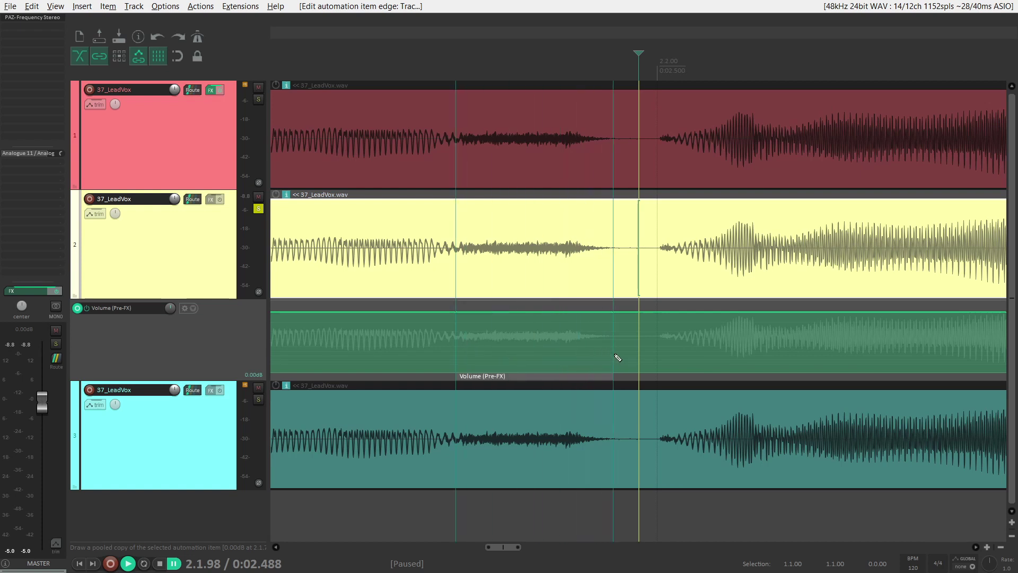
left_click_drag(589, 312, 589, 332)
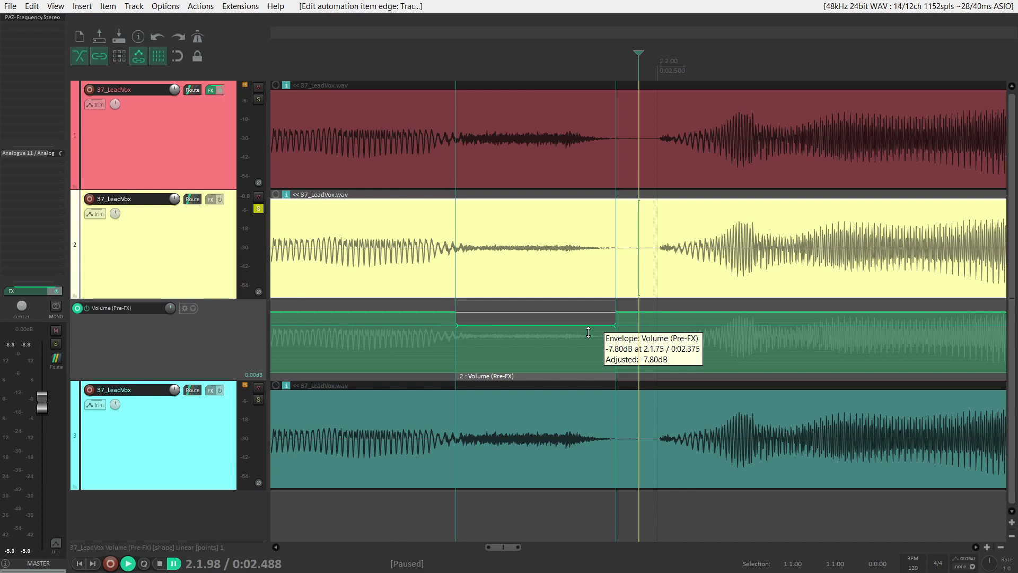
left_click_drag(588, 332, 587, 334)
Step: Audition the second sibilant from just before the 2-second mark, raise its automation item's level slightly, and replay the phrase
scroll(588, 333, "down", 3)
left_click(345, 332)
key("space")
key("space")
left_click_drag(612, 326, 610, 321)
key("space")
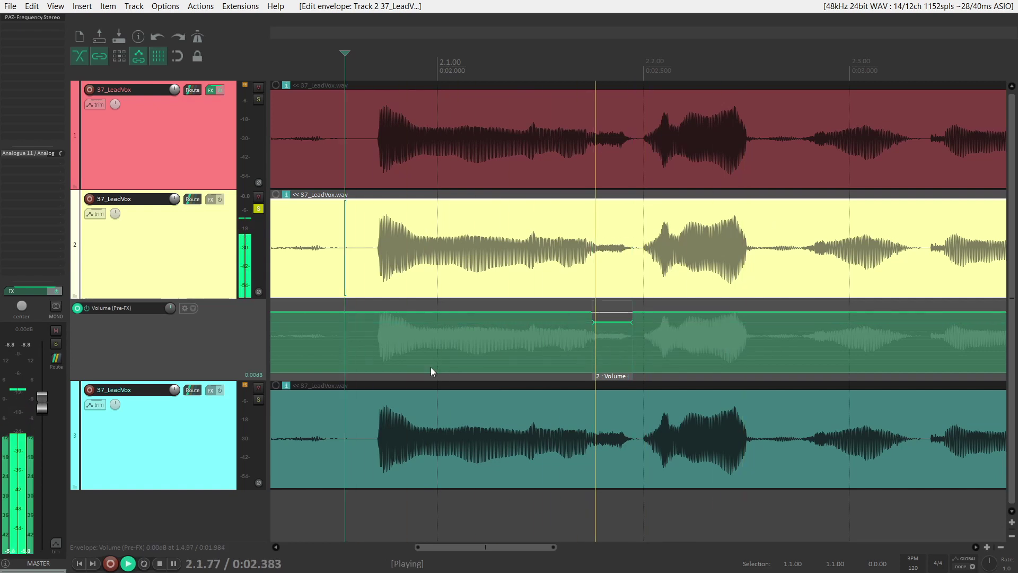
Step: Locate the third sibilant at about 4.24 s, draw an automation item over it, and lower it to about -6.8 dB
scroll(658, 355, "down", 3)
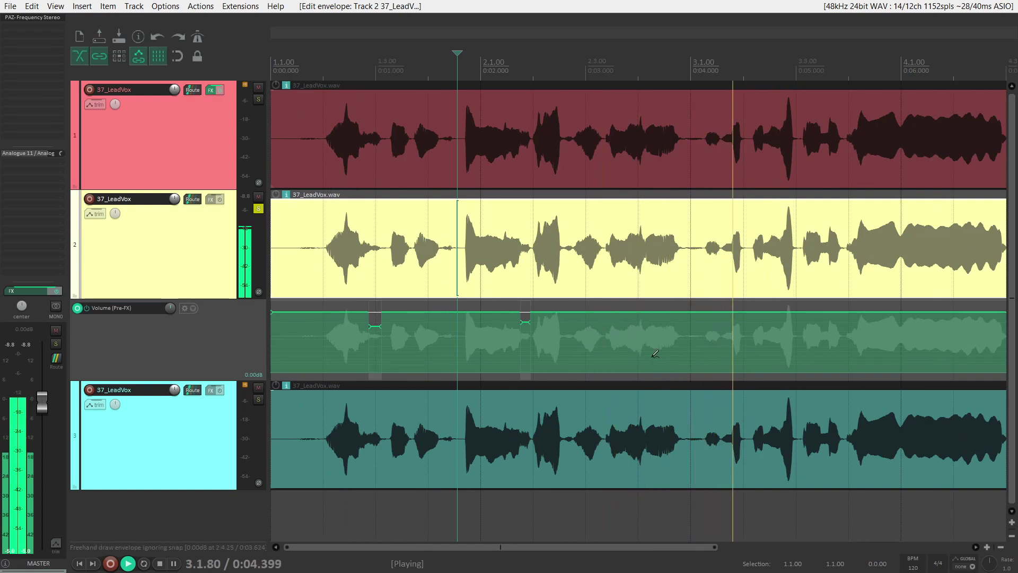
key("ctrl+space")
left_click(716, 346)
scroll(702, 354, "up", 8)
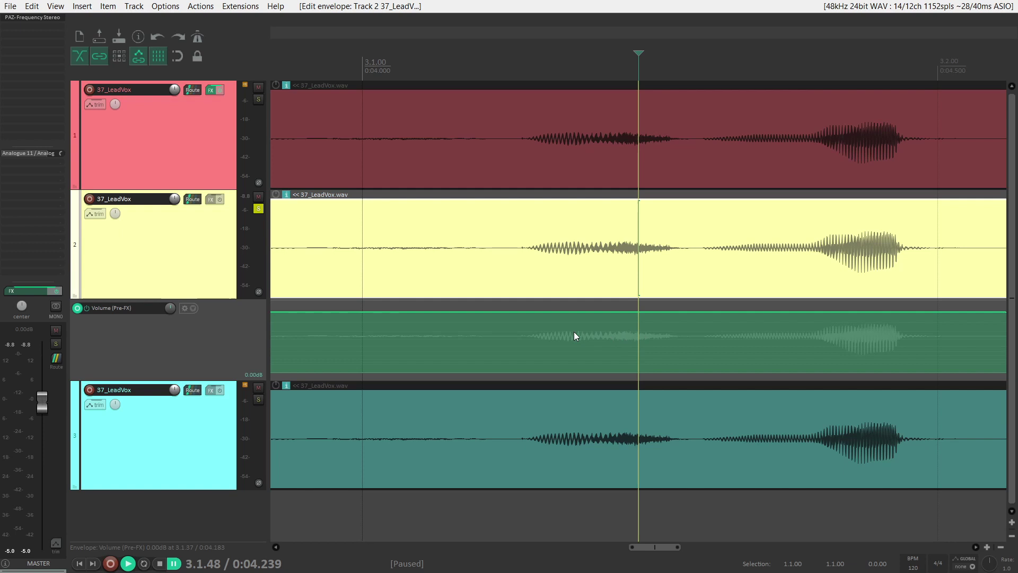
left_click_drag(611, 344, 687, 355)
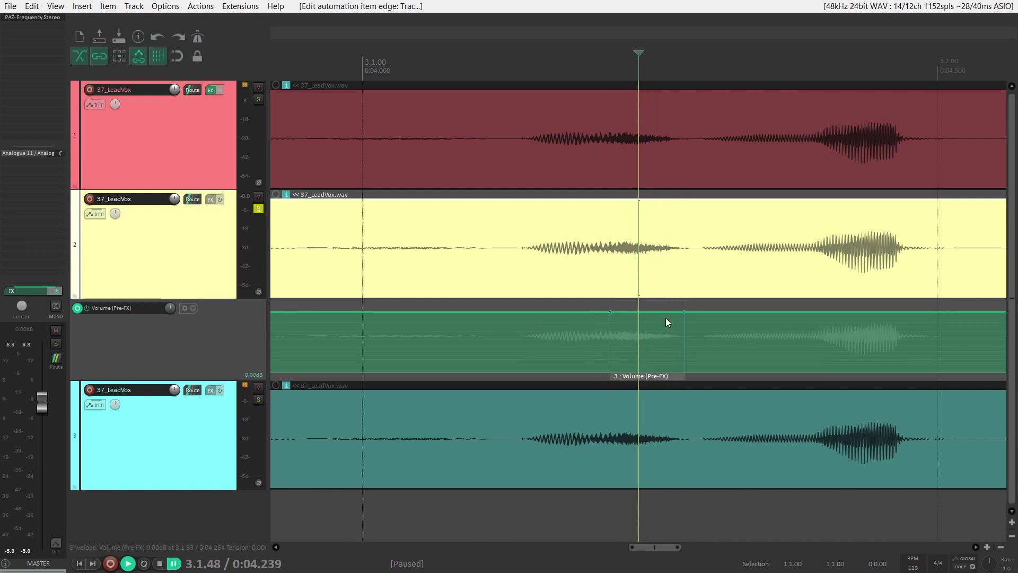
left_click_drag(660, 314, 661, 326)
Step: Play the yellow vocal from about 3.47 s to check the third sibilant and the rest of the phrase
scroll(558, 329, "down", 3)
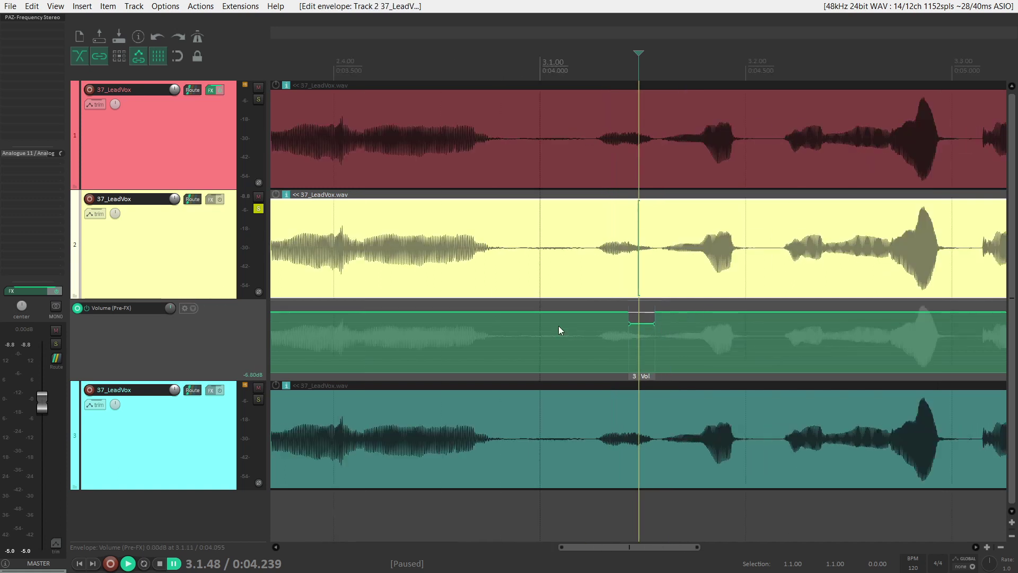
left_click(324, 332)
key("space")
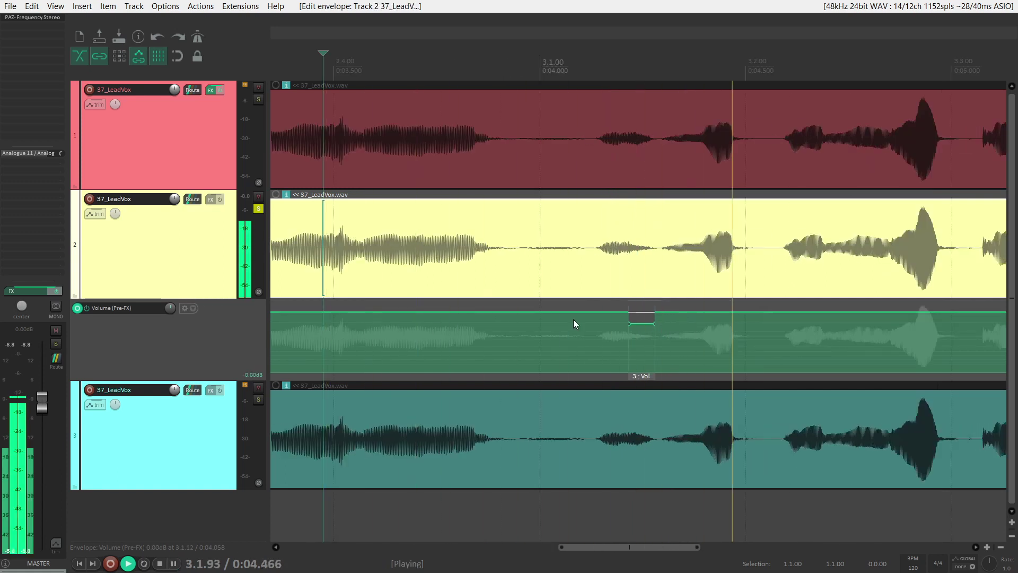
scroll(580, 322, "down", 5)
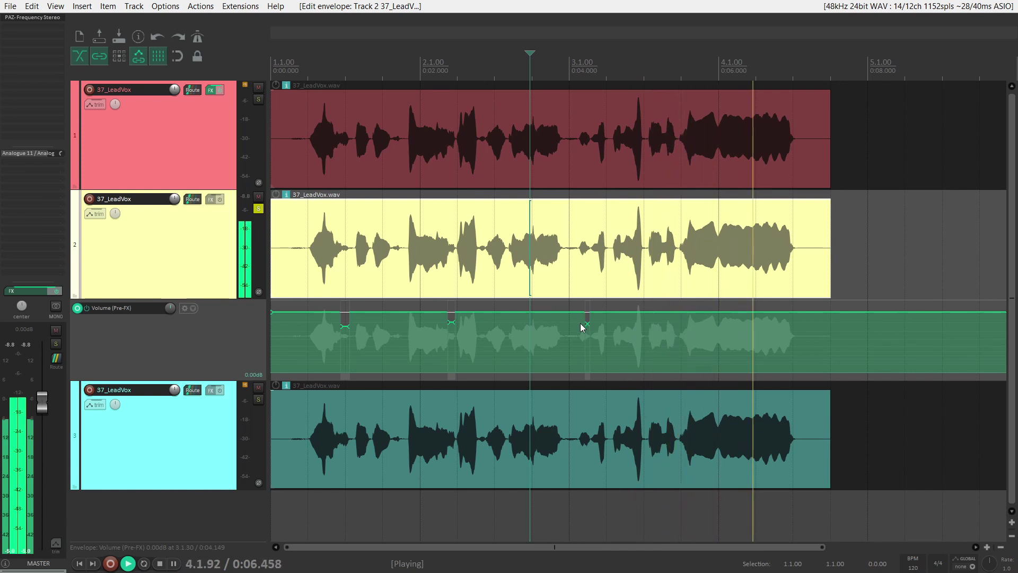
key("space")
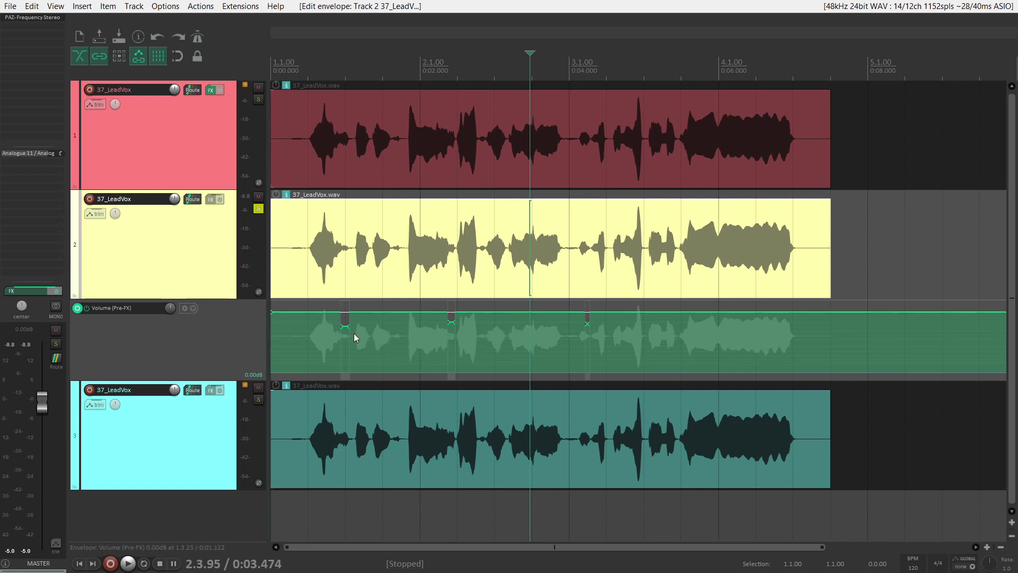
Step: Open the master track's PAZ Frequency analyzer, clear its peak-hold curve, and move the window clear of the tracks
double_click(44, 19)
left_click(873, 487)
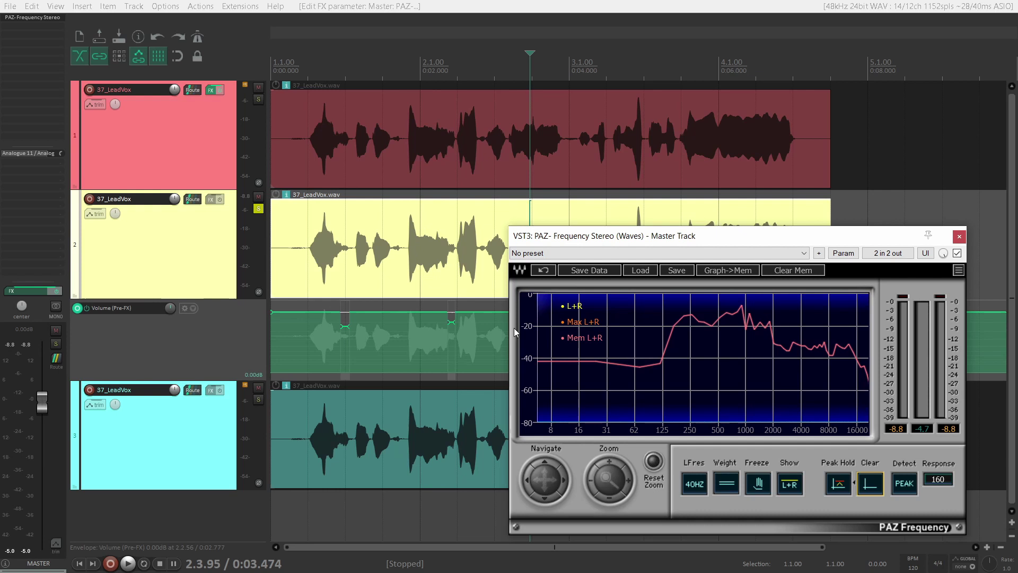
left_click_drag(798, 241, 817, 240)
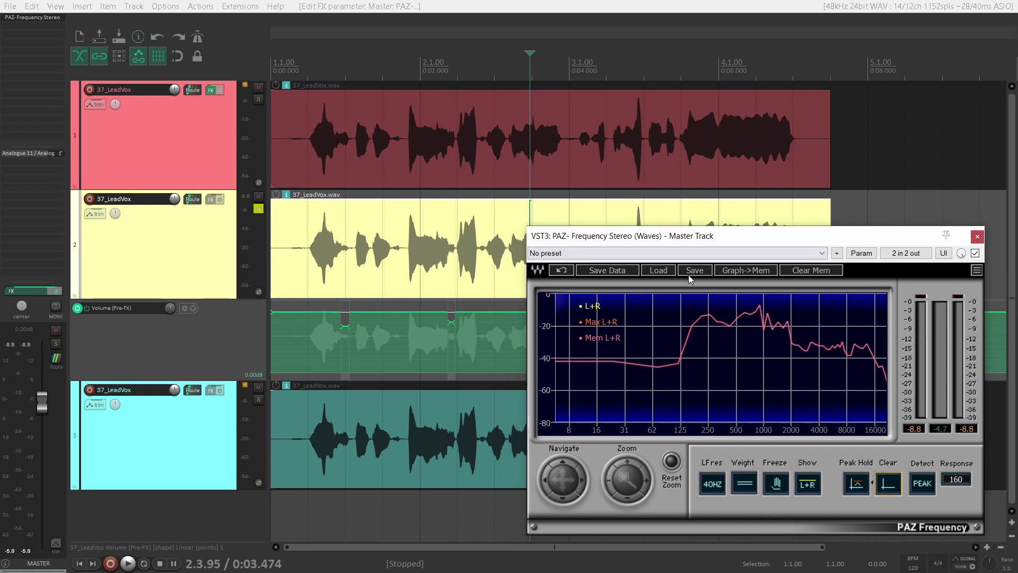
Step: Play the automated yellow vocal from the project start to compare its spectrum with the stored memory curve
left_click(217, 255)
key("Home")
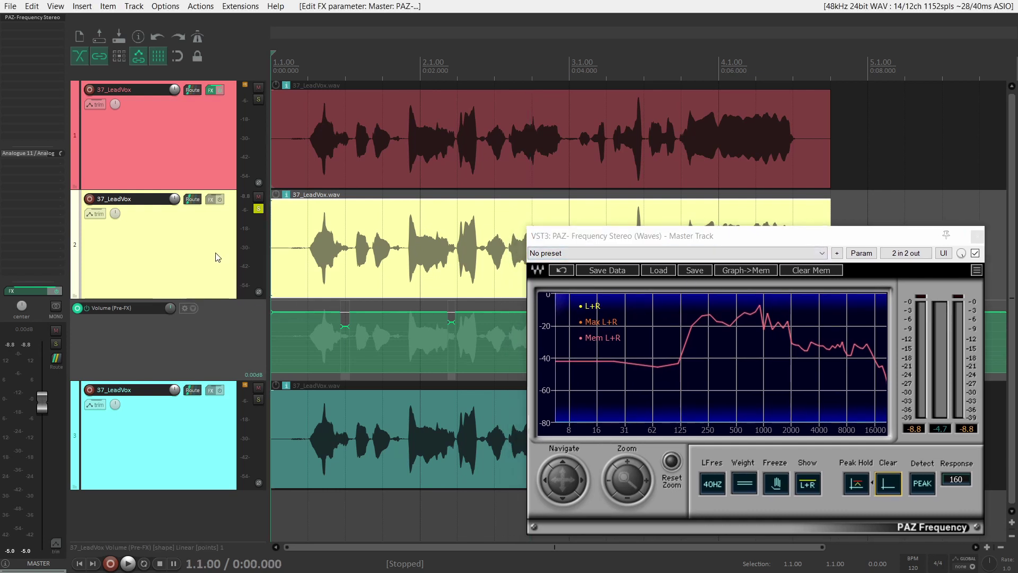
key("space")
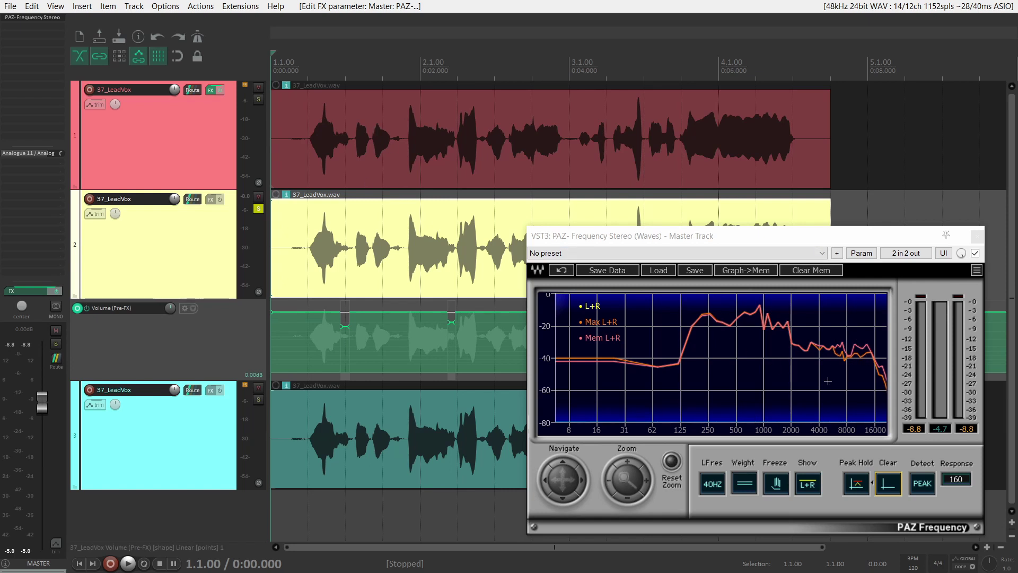
Step: Examine the analyzer's maximum and memory curves above about 3 kHz and between about 160 and 460 Hz, resetting the zoom after each range
left_click_drag(809, 317, 885, 406)
left_click_drag(575, 346, 568, 335)
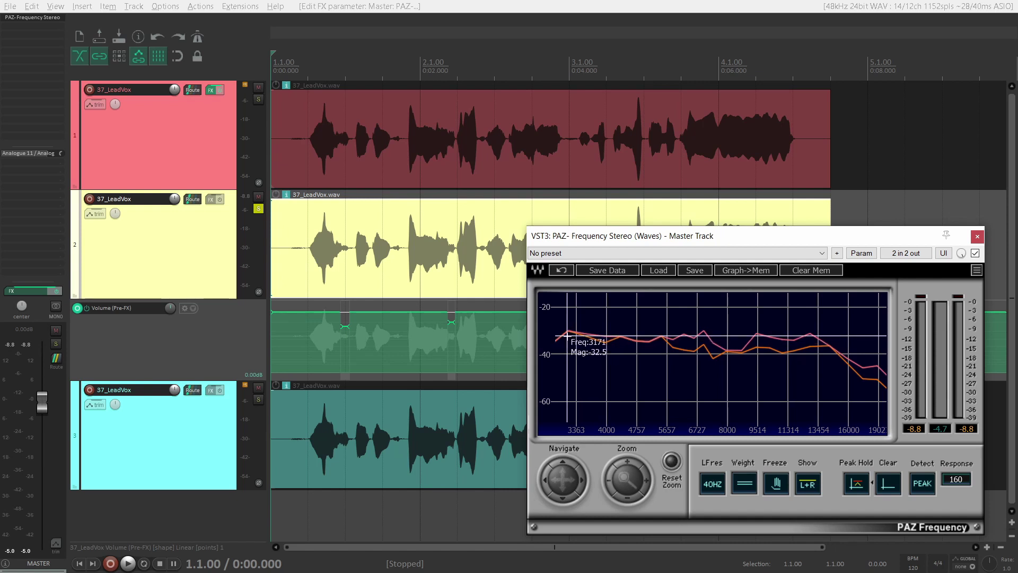
left_click_drag(568, 336, 630, 387)
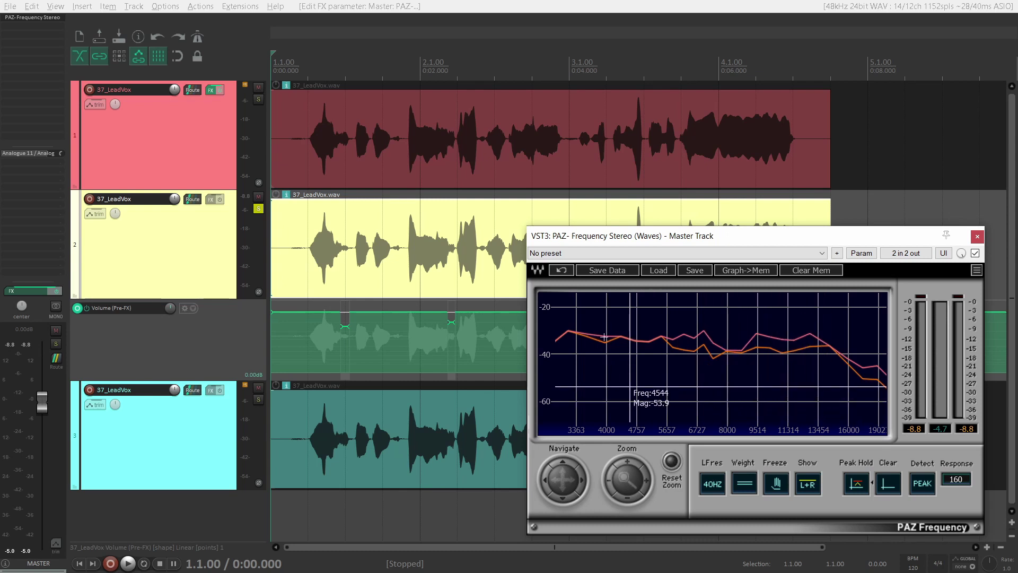
mouse_move(693, 348)
left_mouse_down()
mouse_move(647, 353)
mouse_move(712, 344)
left_mouse_up()
mouse_move(786, 356)
left_mouse_down()
mouse_move(818, 339)
mouse_move(750, 351)
mouse_move(822, 354)
mouse_move(765, 333)
mouse_move(777, 378)
mouse_move(827, 395)
mouse_move(868, 398)
mouse_move(885, 383)
left_mouse_up()
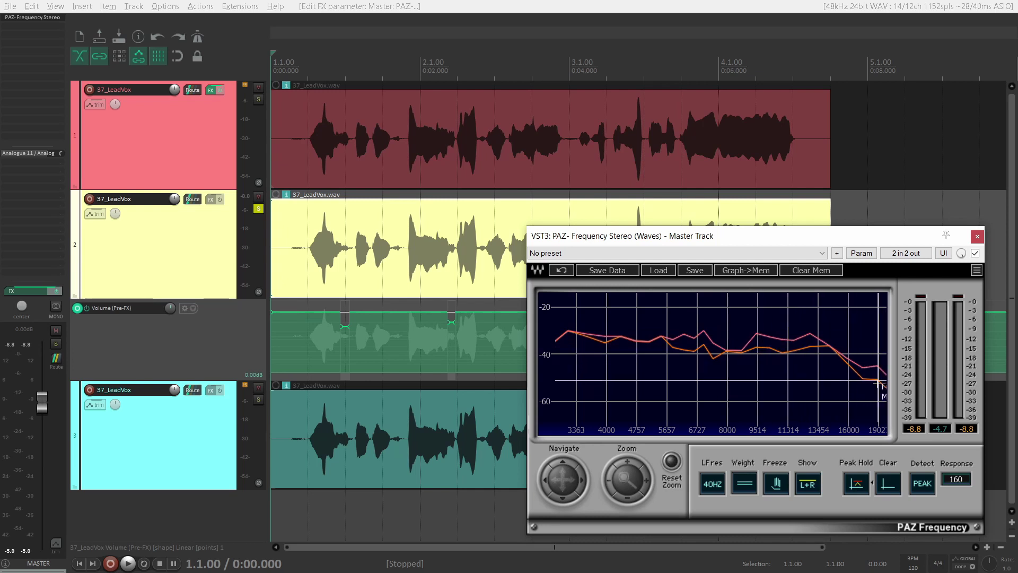
left_click(671, 463)
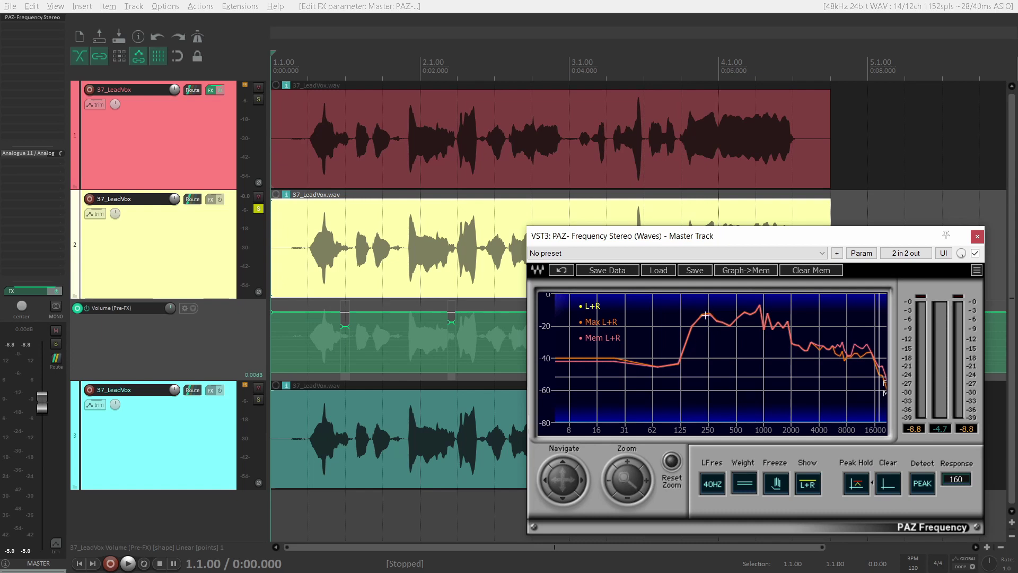
left_click_drag(691, 302, 735, 337)
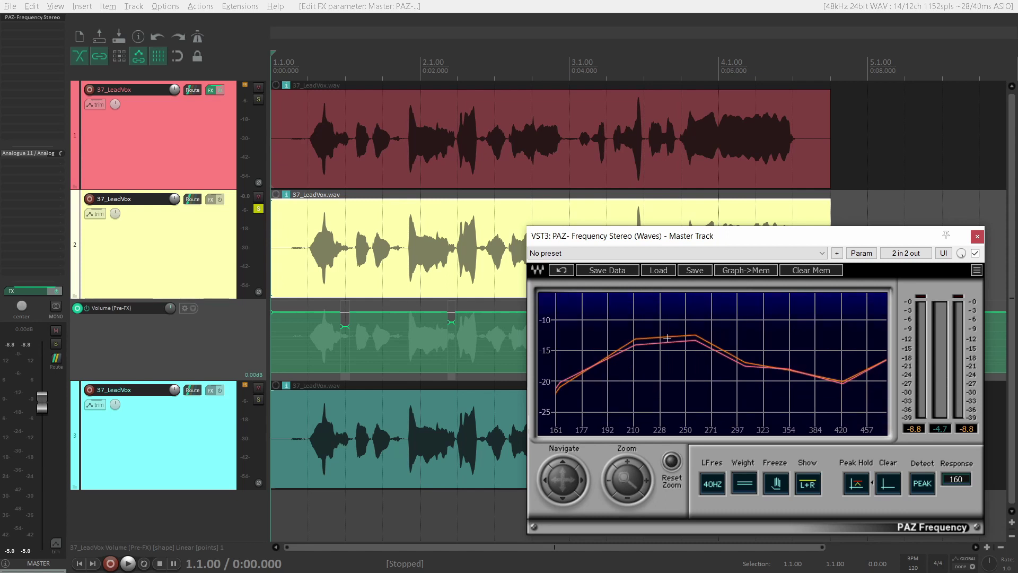
left_click(672, 462)
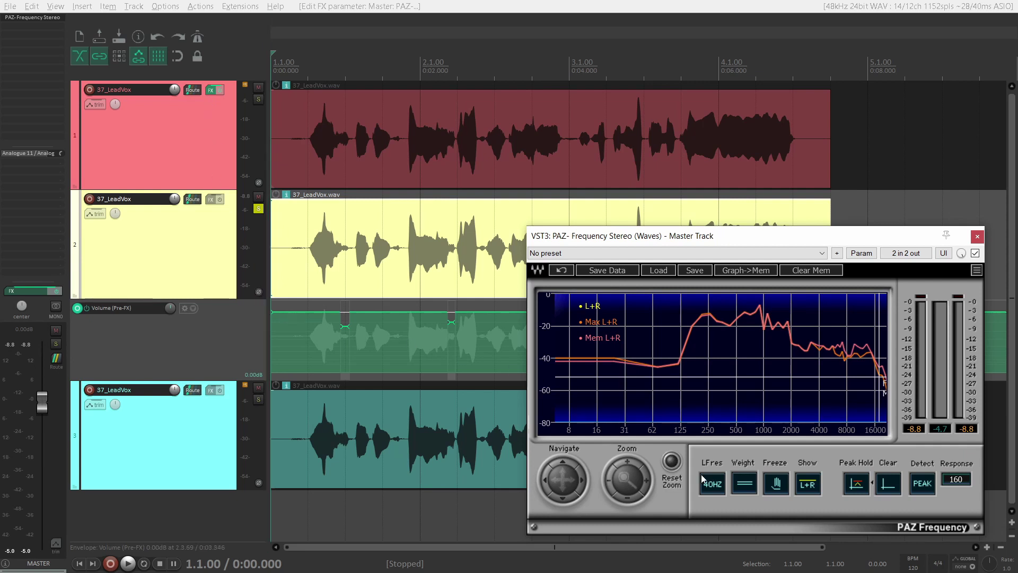
Step: Clear the analyzer's peak-hold curve, close its window, and reduce the track heights
left_click(897, 490)
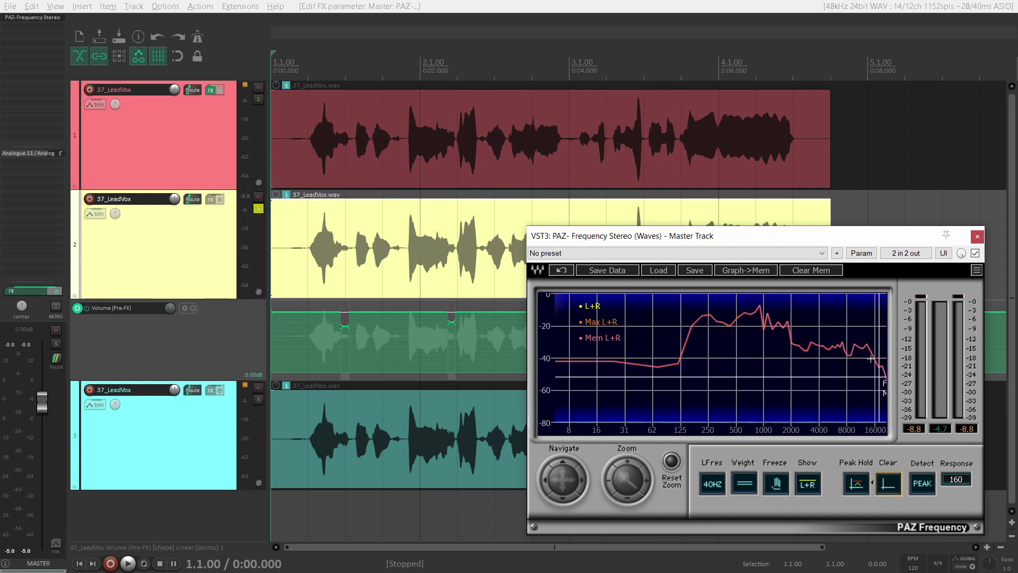
left_click(982, 242)
scroll(213, 330, "down", 2)
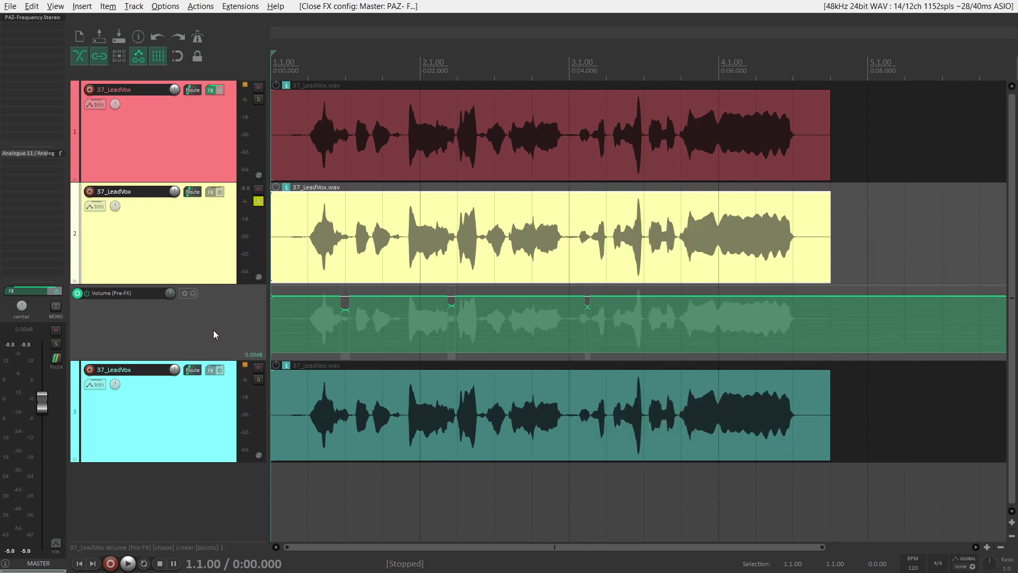
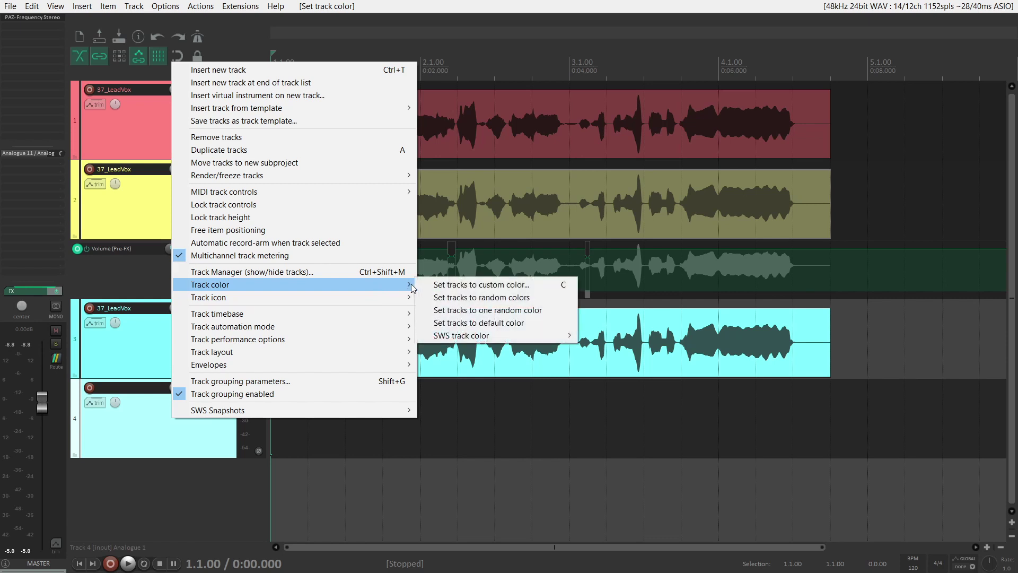
Step: Check the custom colour choice for the empty fourth track, dismiss it, and name the track Voz_Deesser
left_click(467, 283)
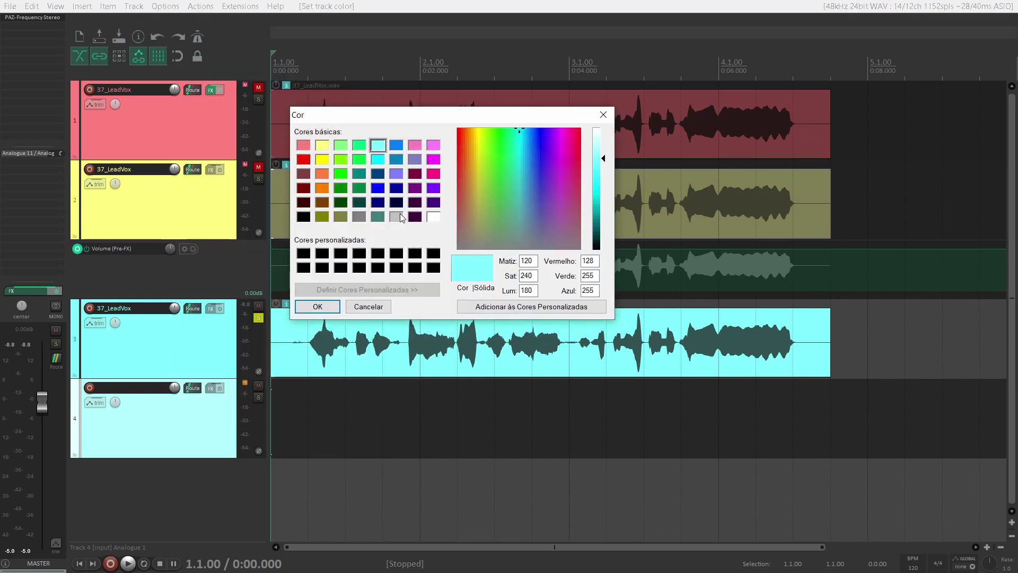
left_click(603, 115)
double_click(127, 391)
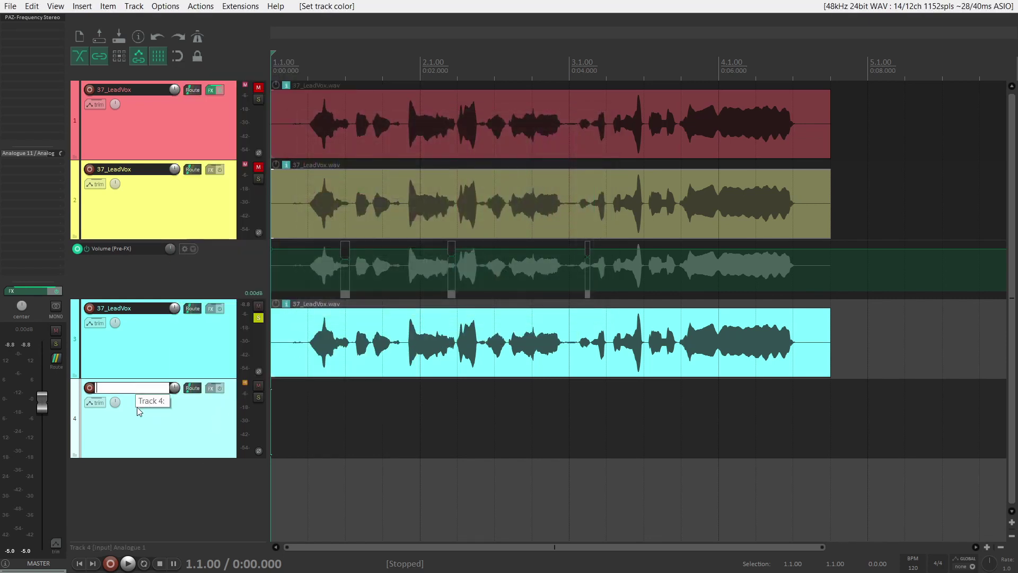
type("Vo")
type("z_Deesser")
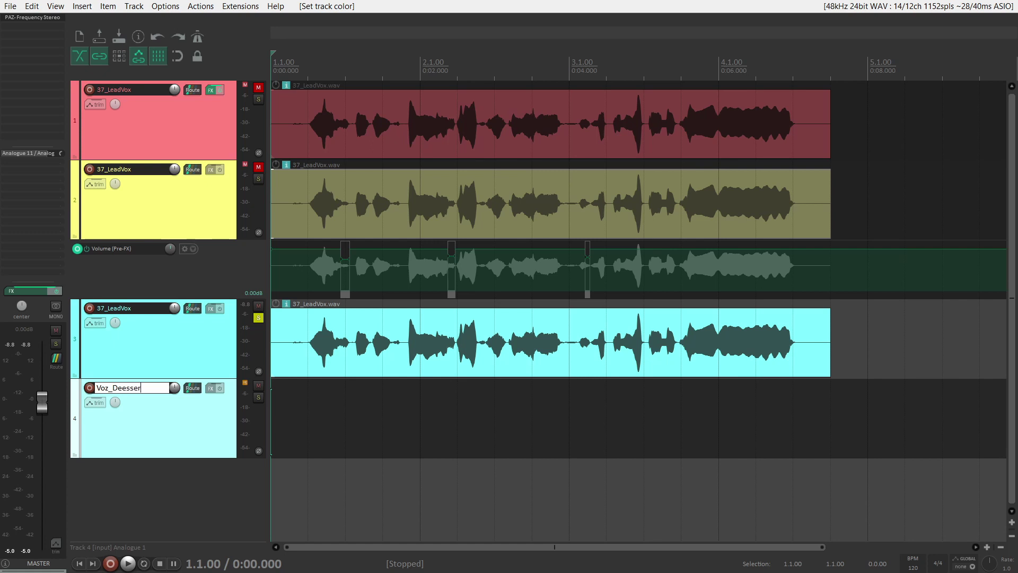
key("Return")
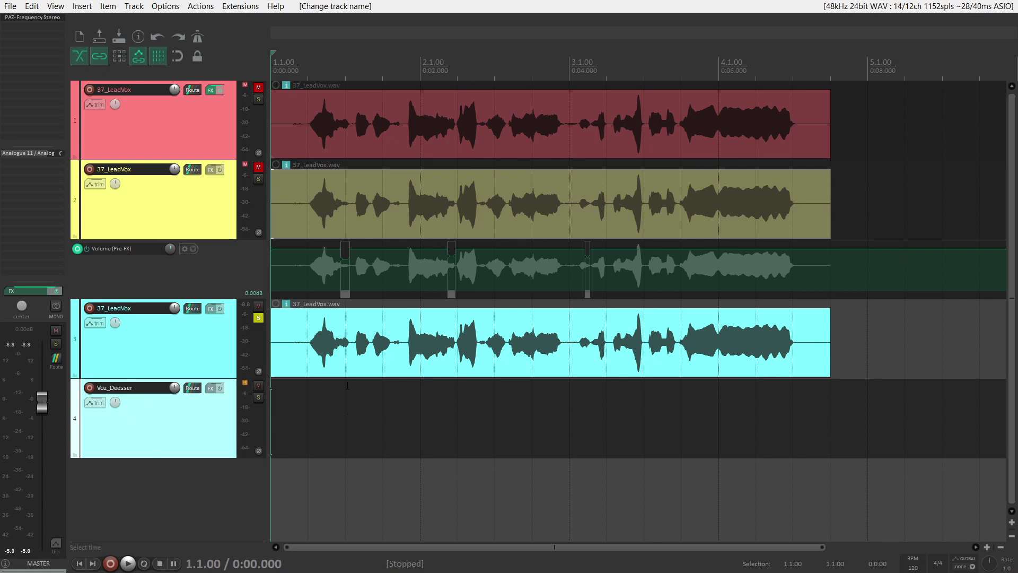
Step: Select the first sibilant on the cyan vocal from 1.2.87 to 1.3.12 and split the item at that time selection
left_click(345, 322)
scroll(357, 328, "up", 3)
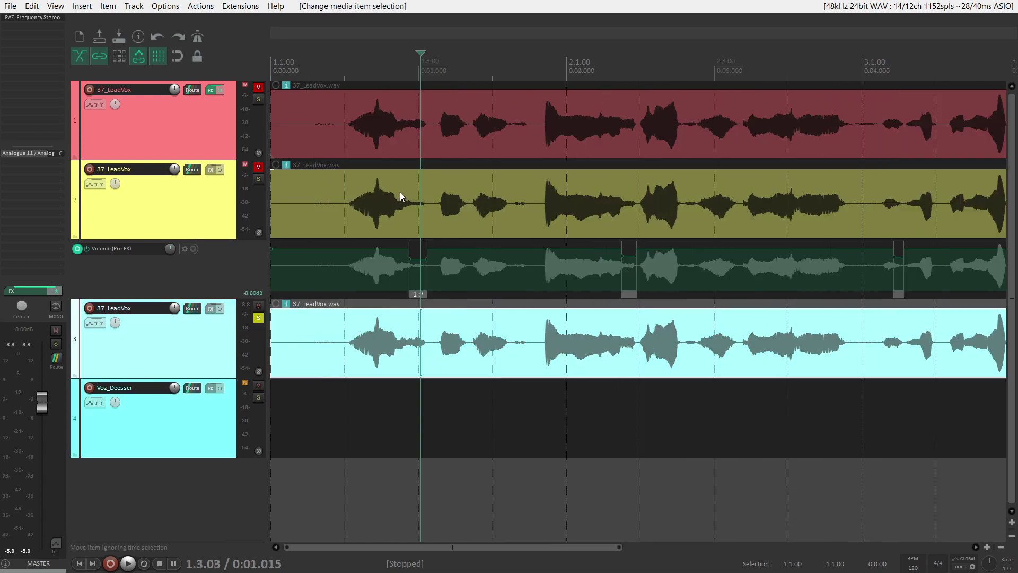
scroll(431, 328, "up", 6)
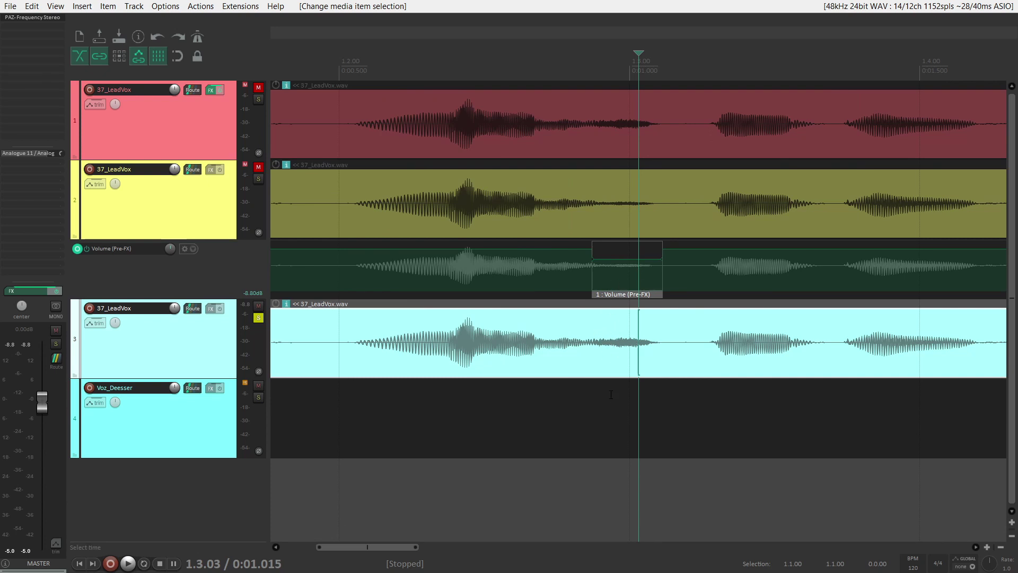
scroll(610, 329, "up", 4)
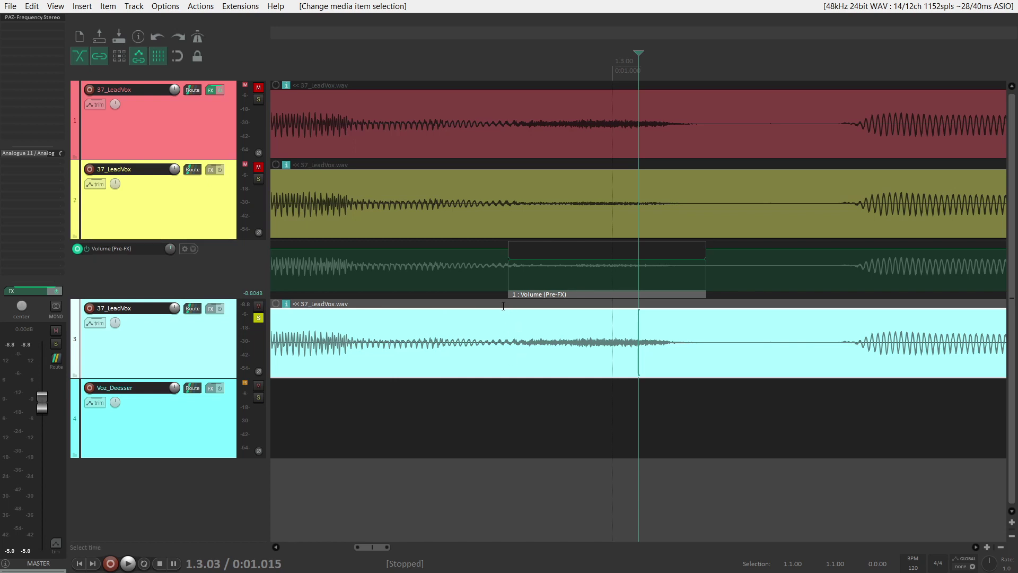
left_click_drag(505, 306, 707, 333)
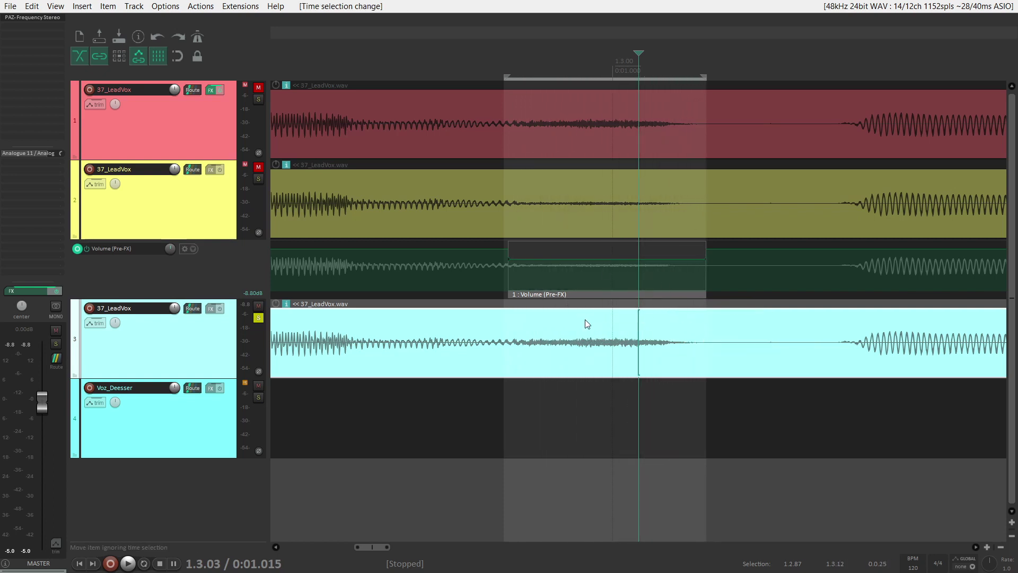
left_click(574, 359)
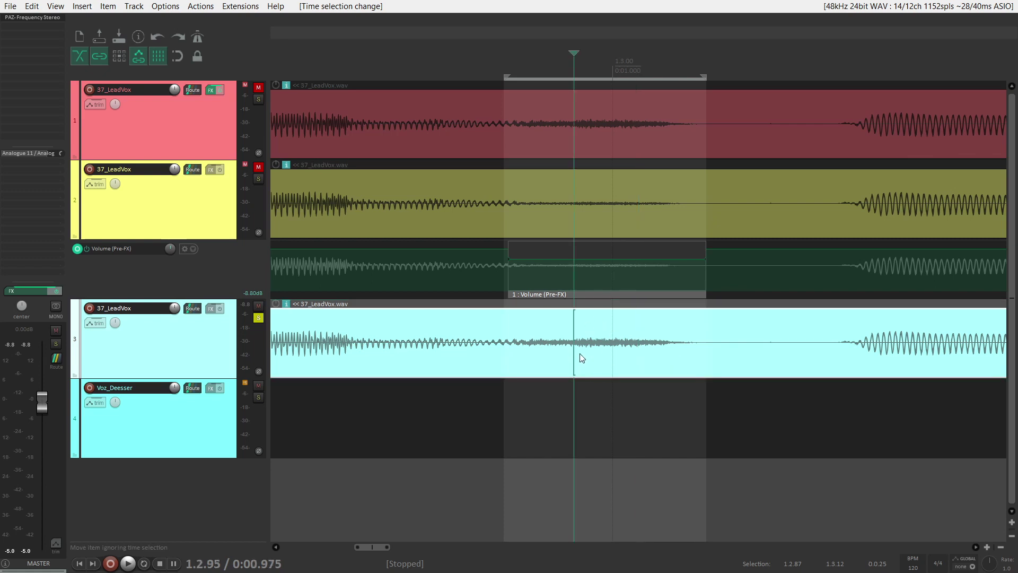
key("shift+s")
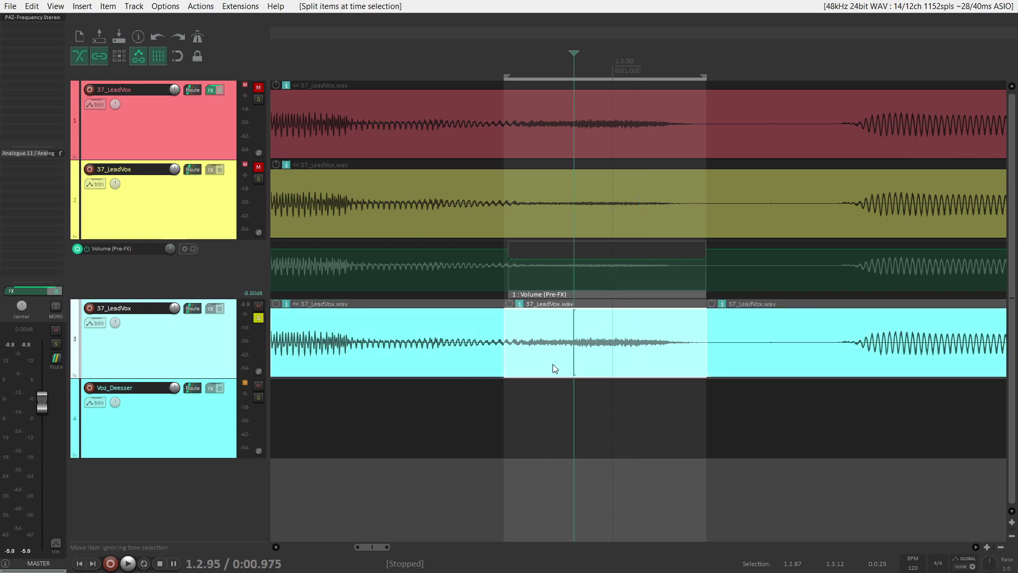
Step: Move the split first sibilant straight down onto the Voz_Deesser track and remove the time selection
left_click_drag(580, 366, 582, 407)
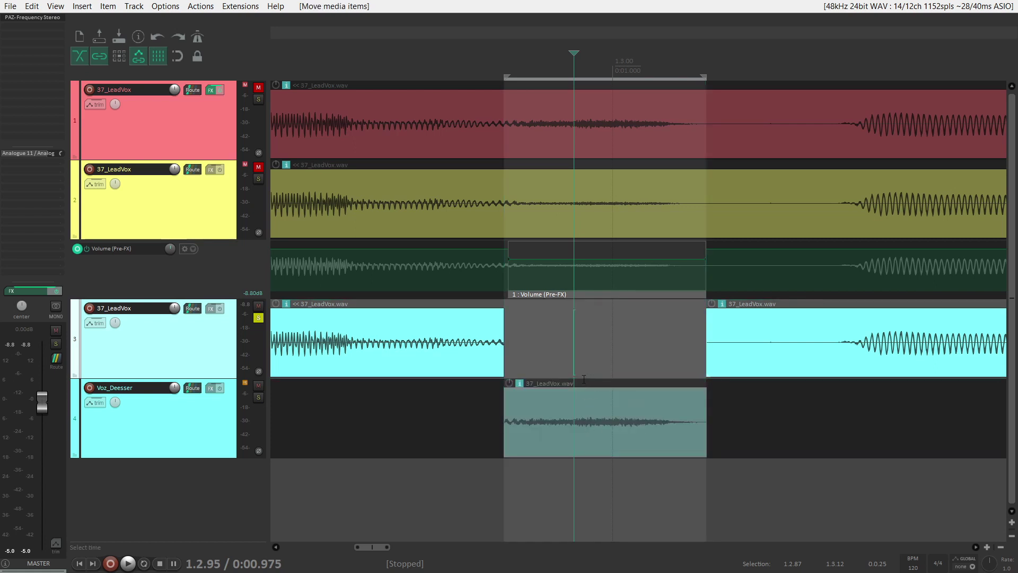
left_click_drag(615, 415, 596, 393)
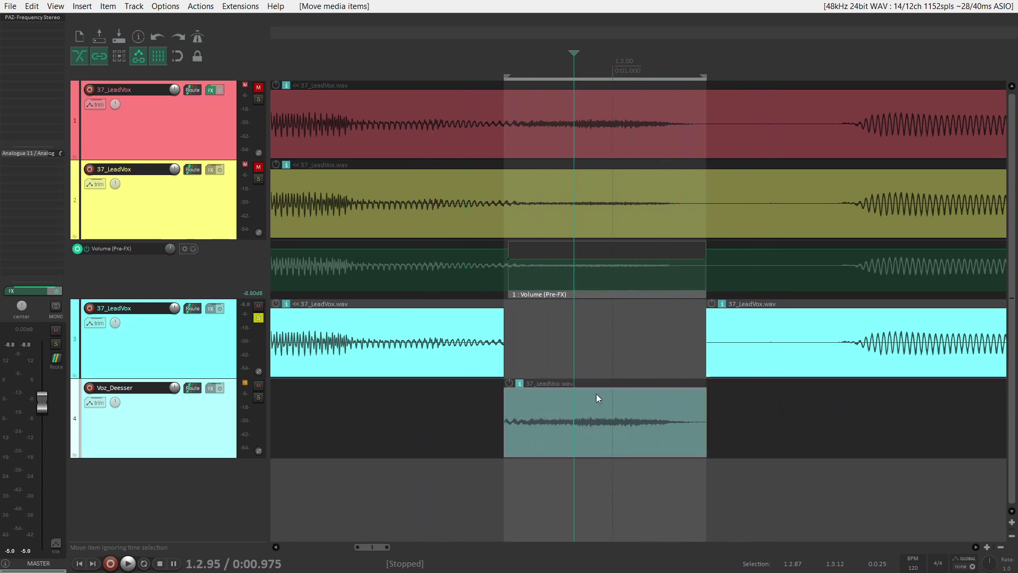
left_click(543, 416)
Step: Split the second sibilant, 2.1.75 to 2.1.94, out of the cyan vocal and move it down to the Voz_Deesser track
scroll(514, 414, "down", 10)
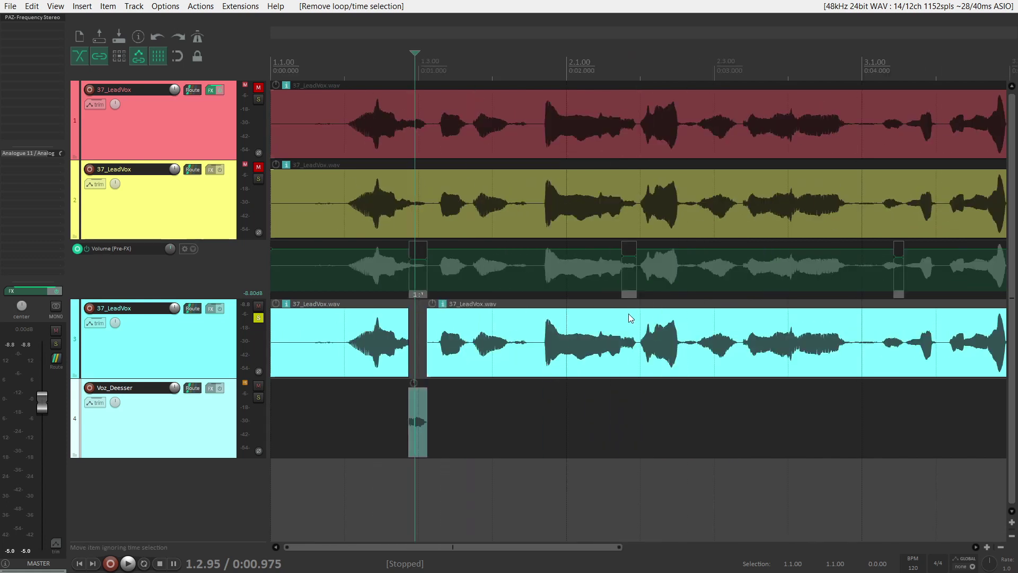
scroll(635, 342, "up", 5)
left_click(636, 342)
scroll(635, 342, "up", 4)
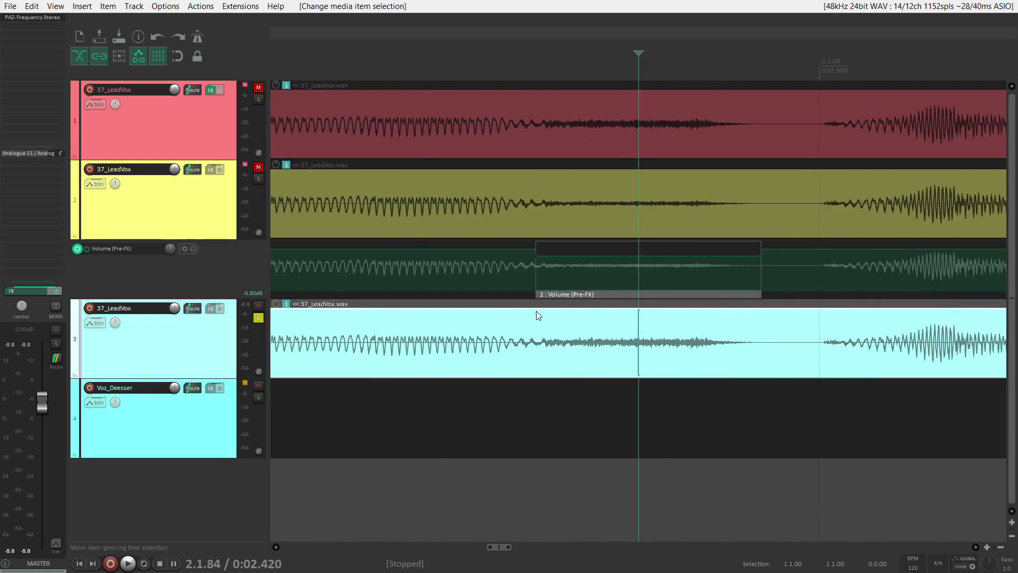
left_click_drag(536, 312, 758, 377)
left_click(699, 346)
key("shift+s")
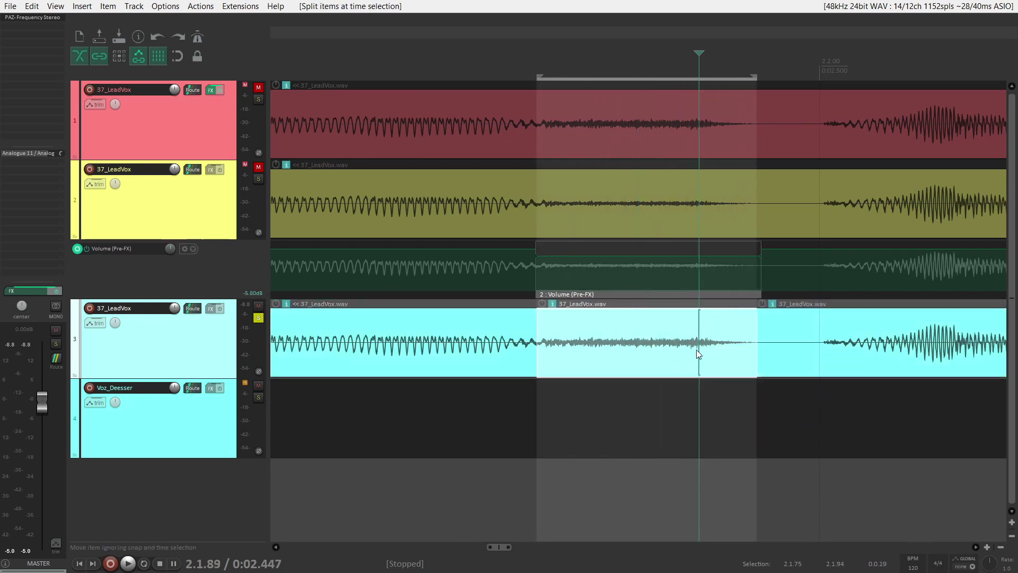
left_click_drag(671, 368, 671, 393)
Step: Split the third sibilant, 3.1.43 to 3.1.56, out of the cyan vocal and place it on the Voz_Deesser track
scroll(685, 391, "down", 5)
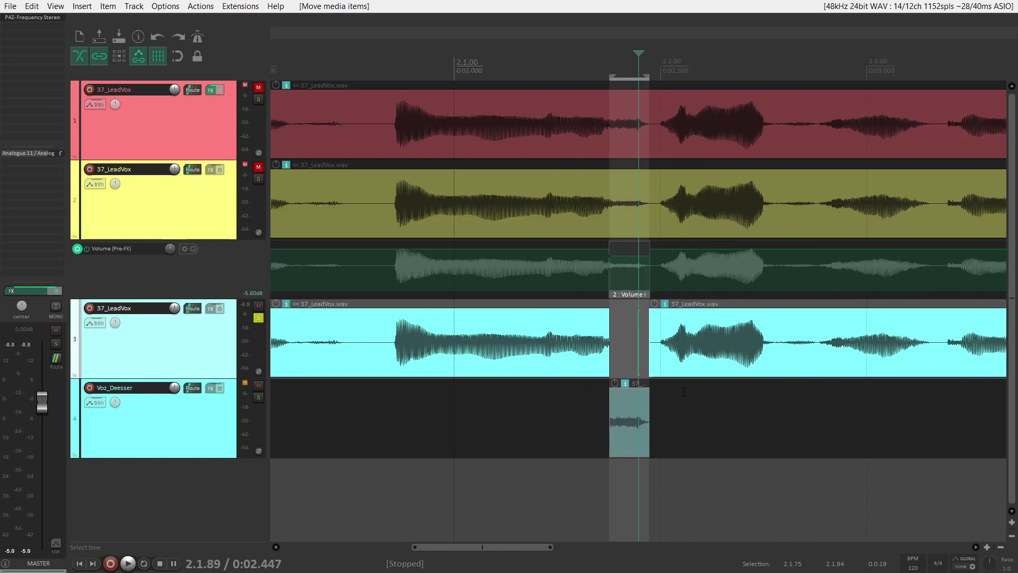
scroll(685, 391, "down", 6)
left_click(592, 324)
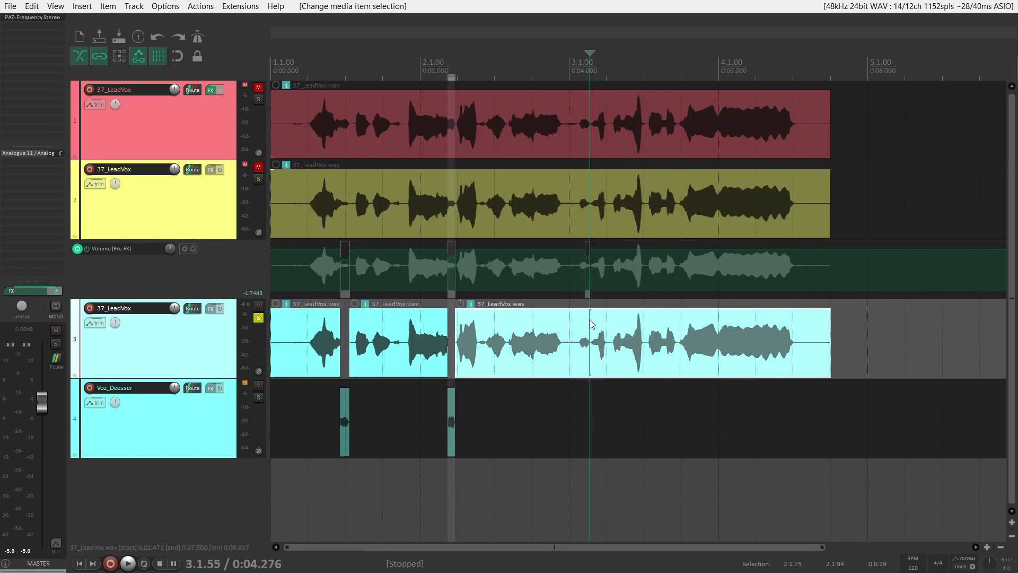
scroll(592, 325, "up", 10)
left_click_drag(537, 313, 591, 390)
left_click(596, 364)
key("shift+s")
scroll(591, 390, "down", 10)
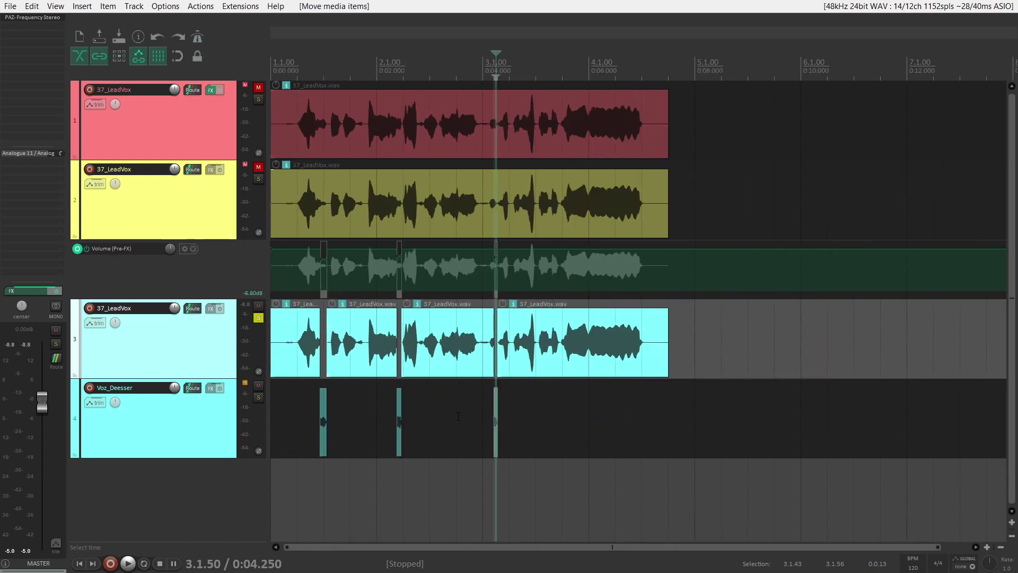
Step: Play the cyan vocal without its sibilants from the project start, and remove the time selection
key("Home")
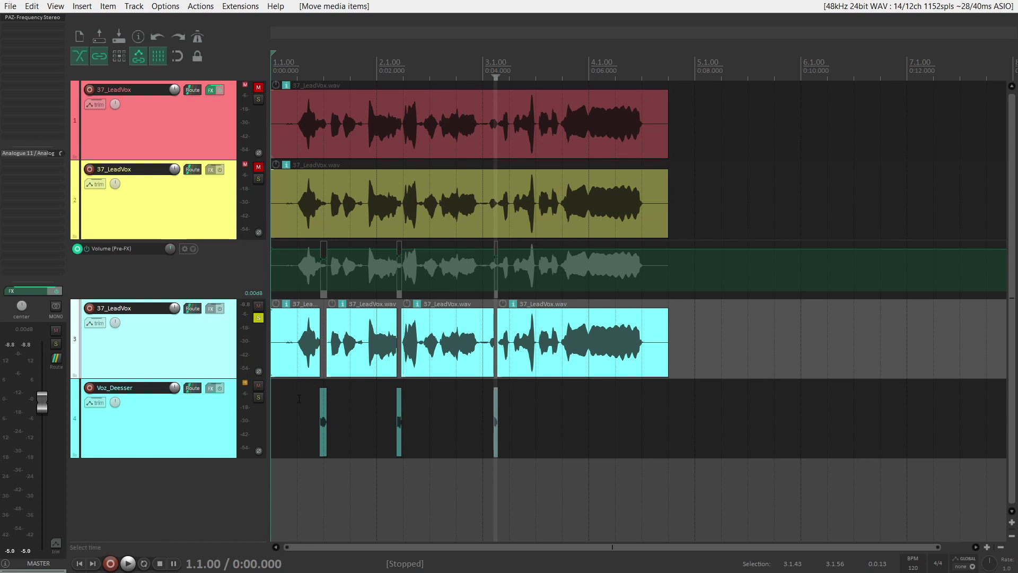
key("space")
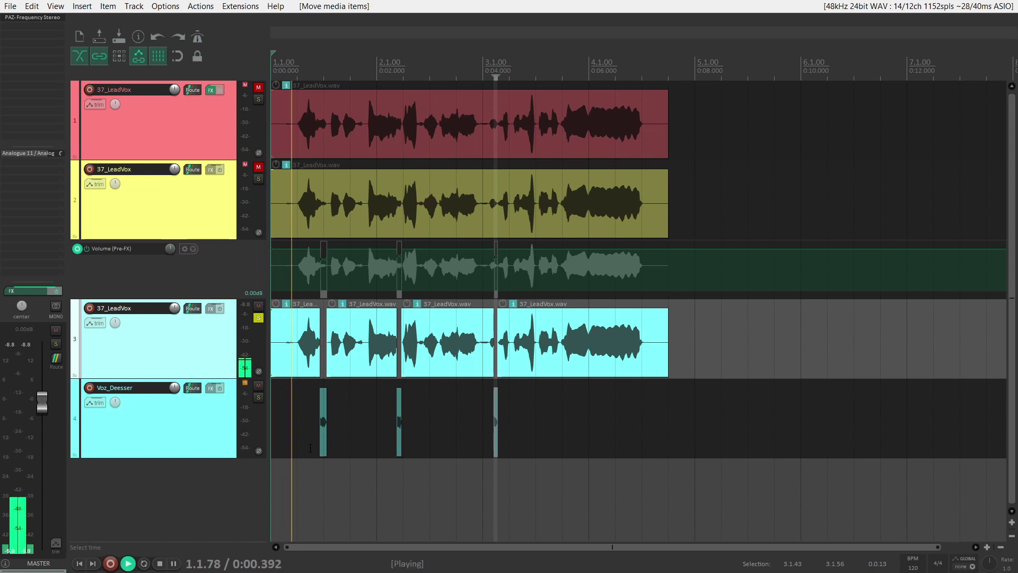
key("Escape")
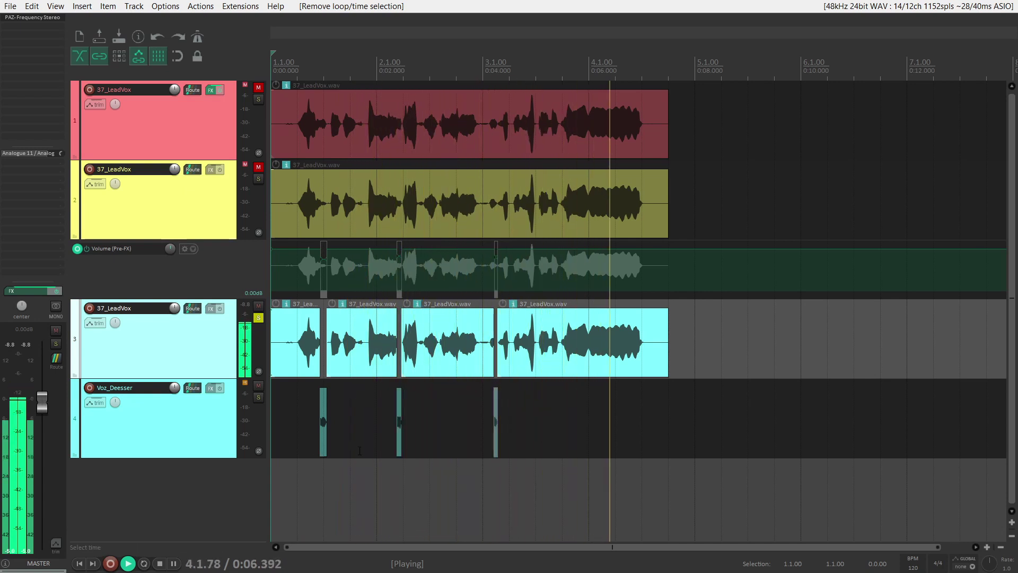
key("space")
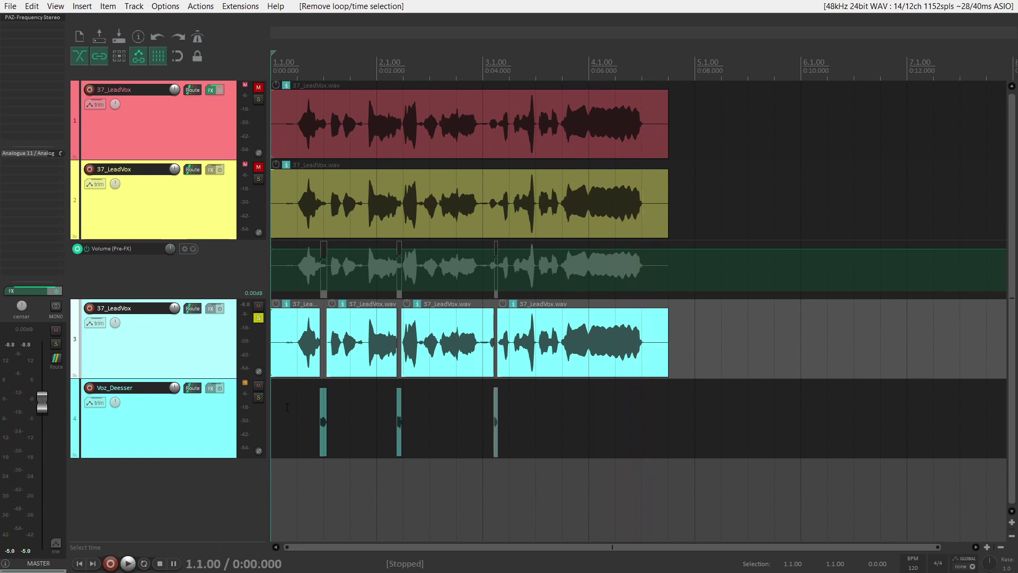
Step: Solo the Voz_Deesser track exclusively and play the isolated sibilants from the project start
left_click(258, 397, "ctrl")
key("space")
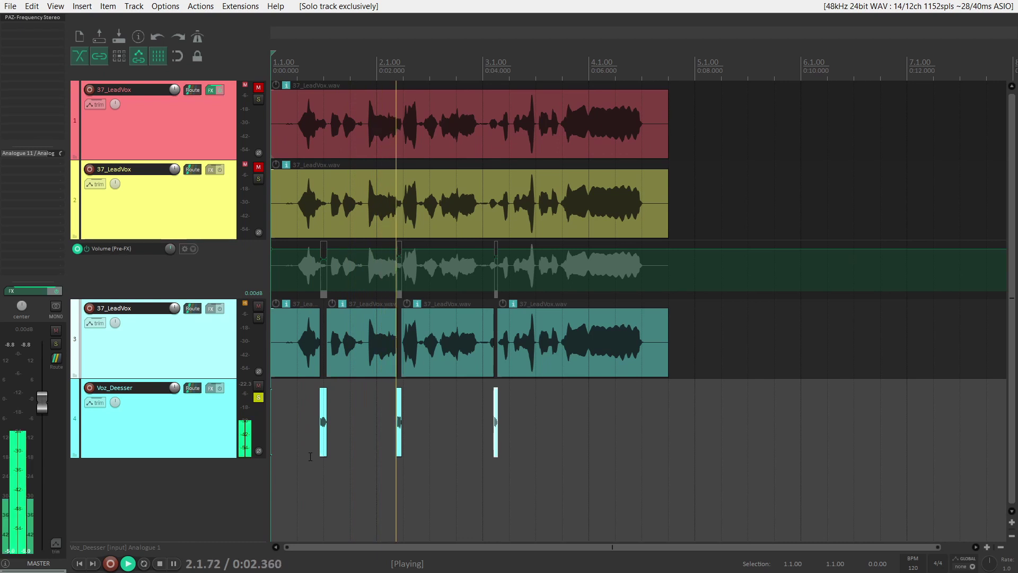
key("space")
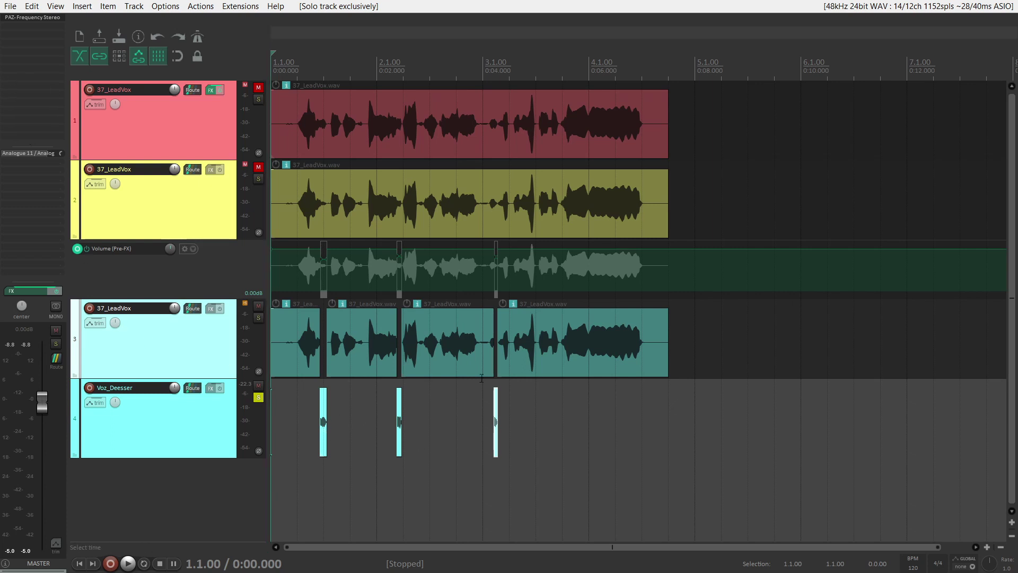
Step: Add a ReaEQ plugin to the Voz_Deesser track and move its window clear of the sibilant items
left_click(213, 425)
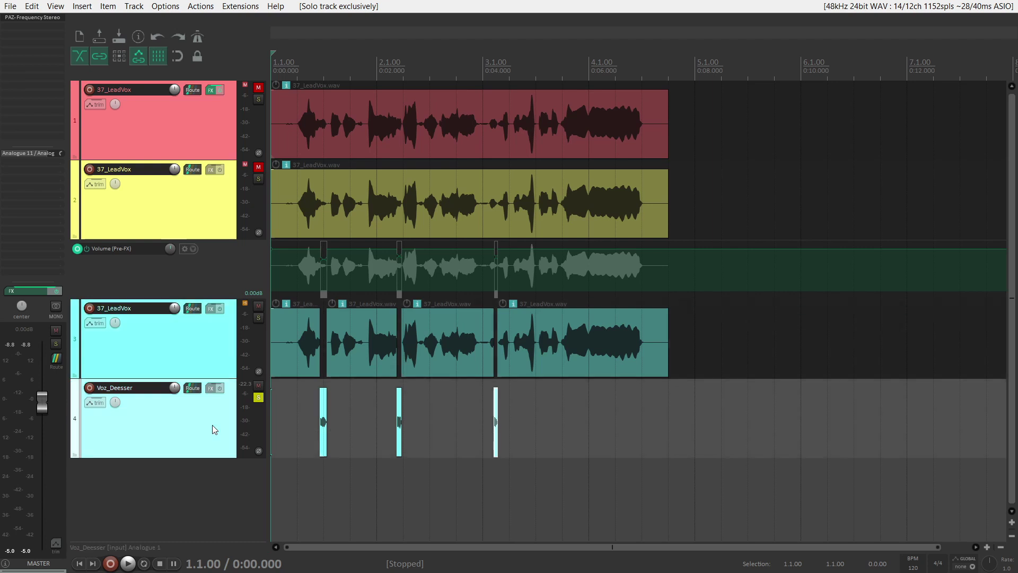
left_click(211, 389)
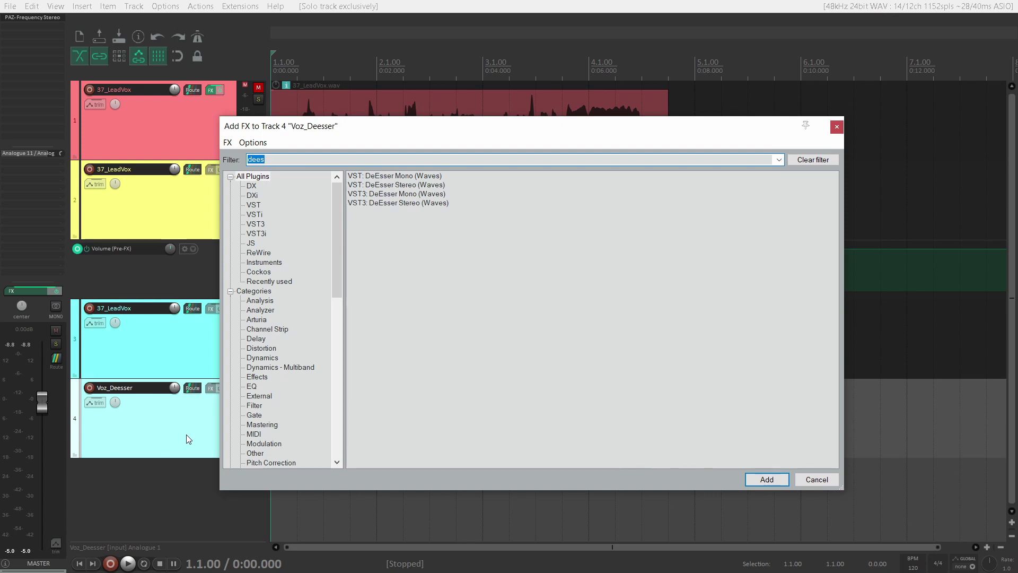
type("reaeq")
double_click(386, 176)
left_click_drag(295, 43, 886, 11)
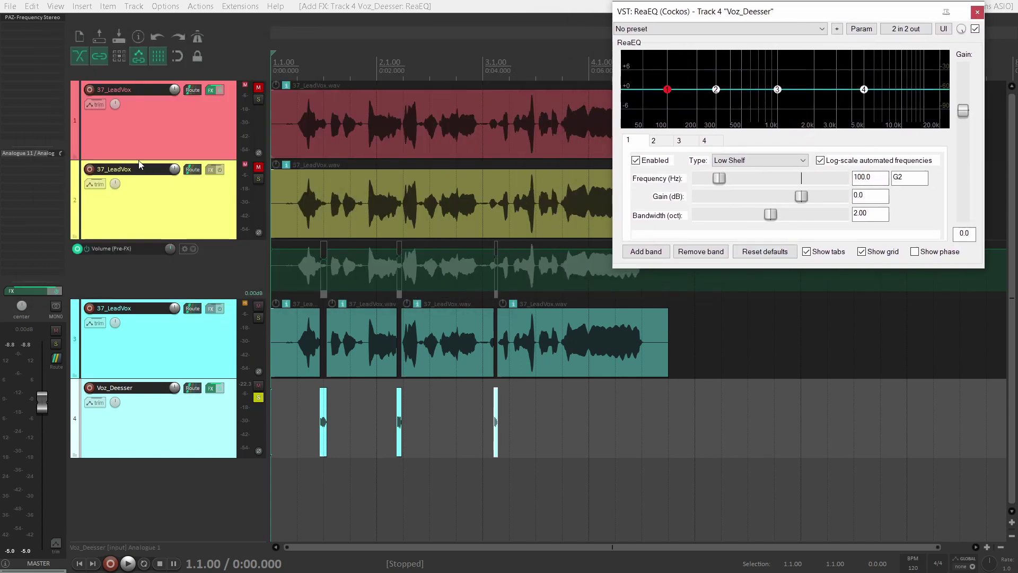
Step: Open the PAZ Frequency analyzer on the master track and arrange the ReaEQ window so both plugins are visible
left_click(33, 15)
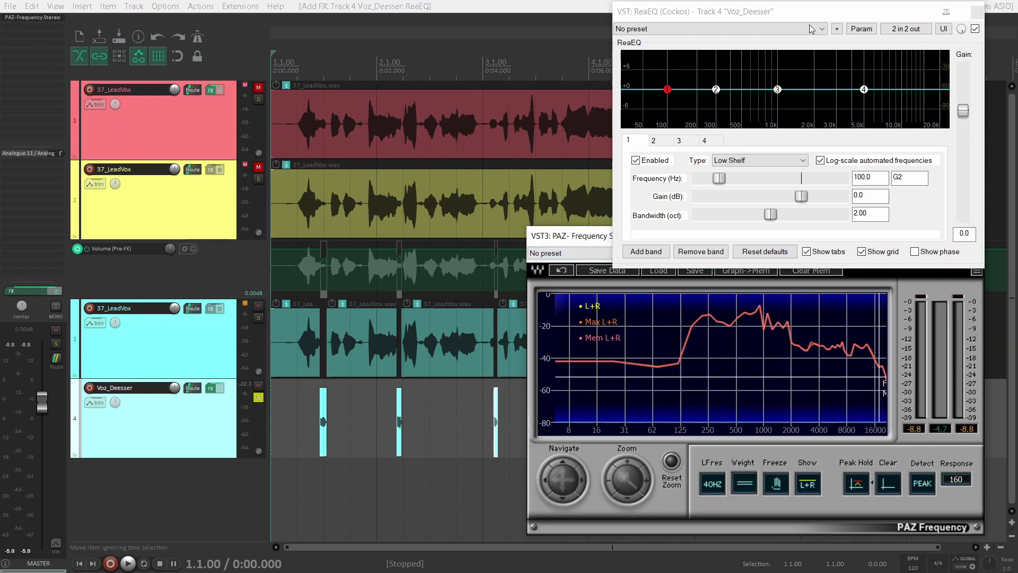
left_click_drag(827, 4, 263, 24)
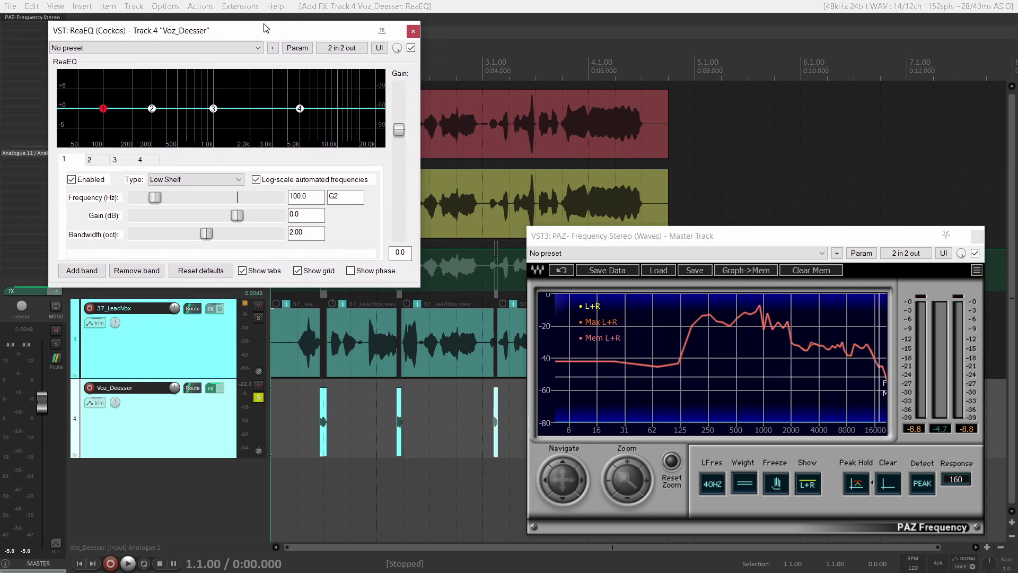
left_click(949, 238)
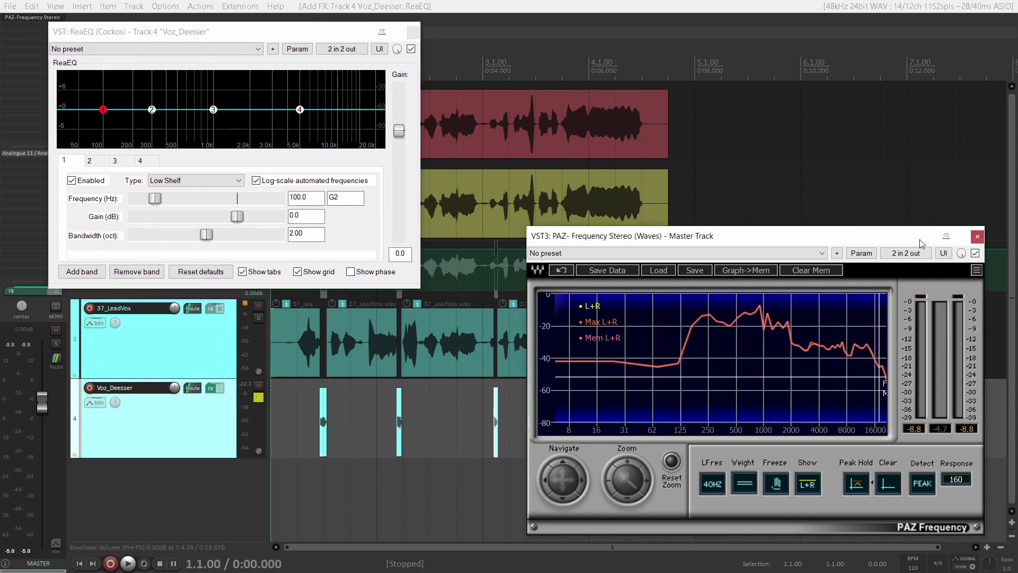
left_click_drag(923, 238, 930, 233)
Step: Erase the analyzer's stored memory curve and play the soloed sibilants from the project start to capture their spectrum
left_click(814, 267)
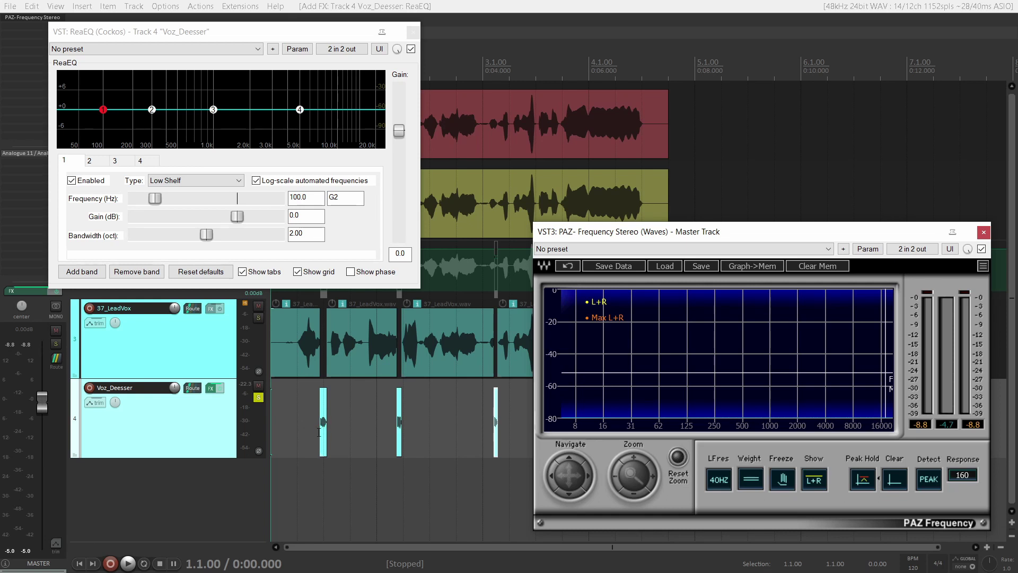
key("space")
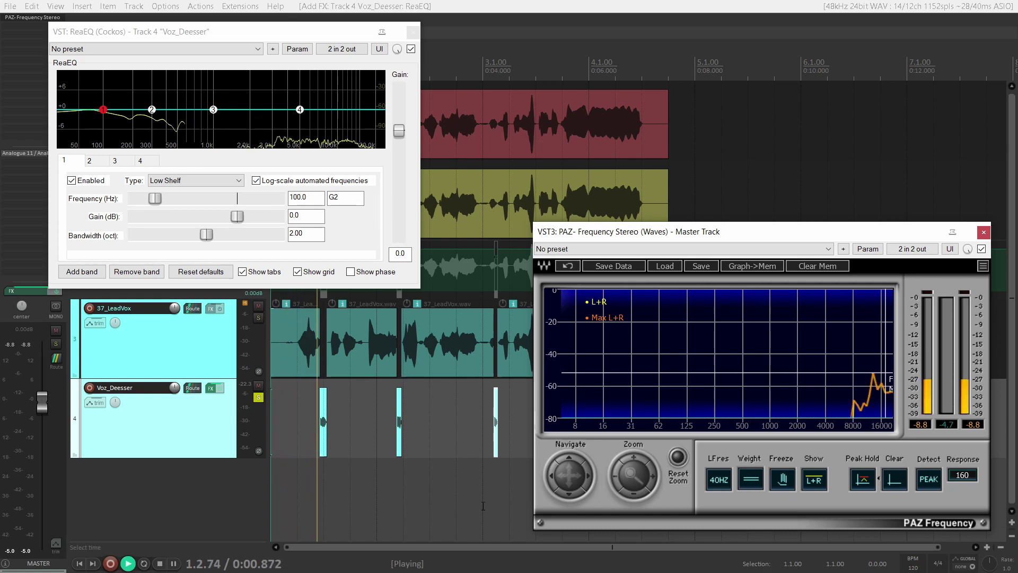
key("space")
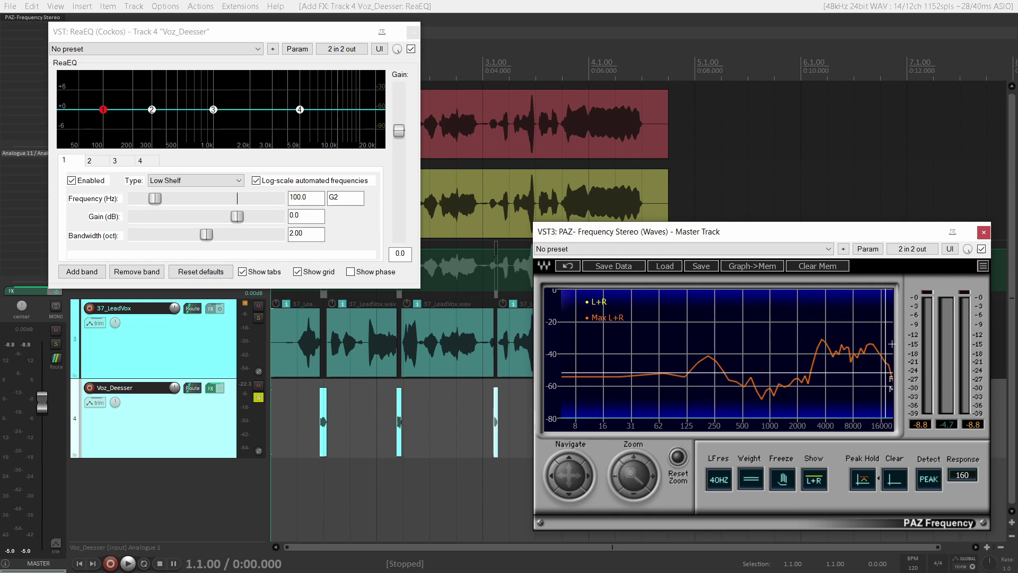
Step: Locate the sibilants' first high-frequency peak and cut it with ReaEQ band 3 at 3500 Hz, -6 dB, bandwidth 0.77 octaves
left_click(820, 344)
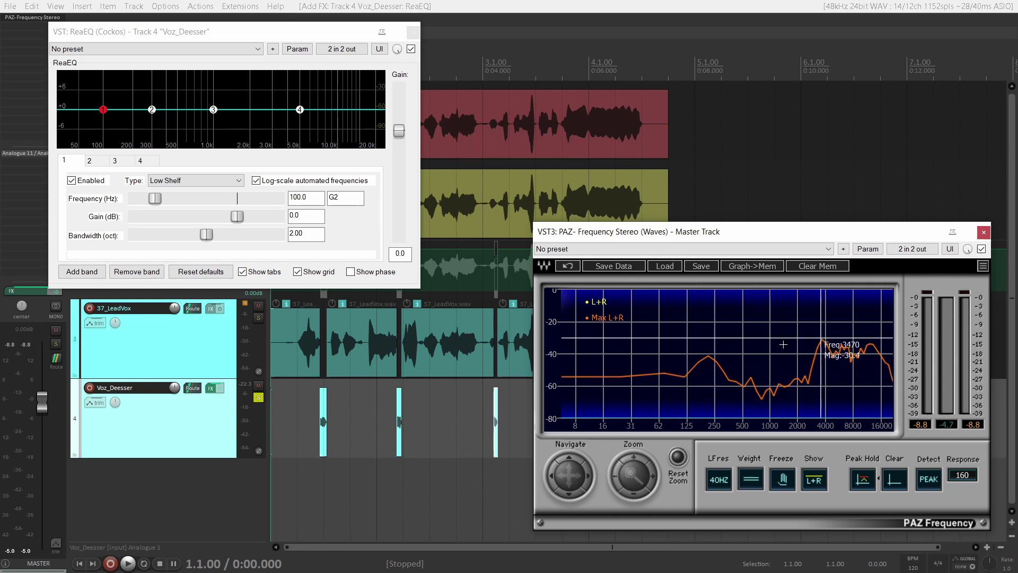
left_click(105, 163)
left_click(116, 161)
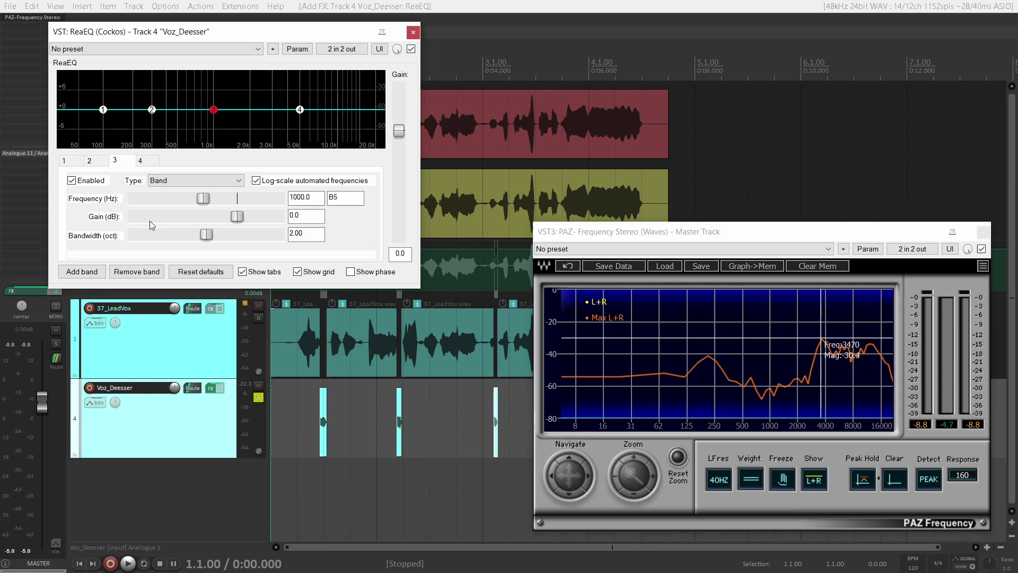
double_click(313, 198)
type("3500")
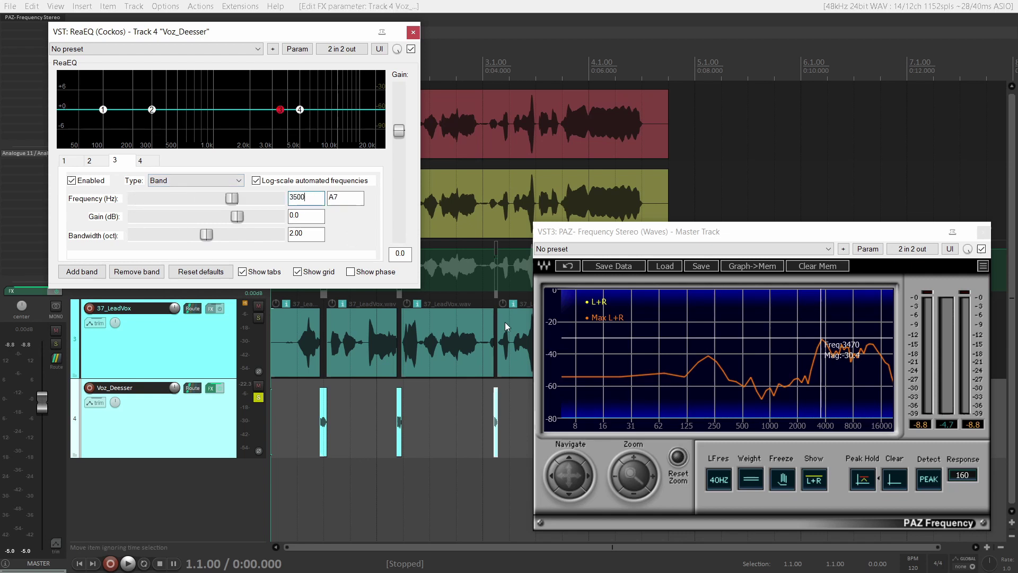
left_click(310, 216)
double_click(310, 216)
type("-6")
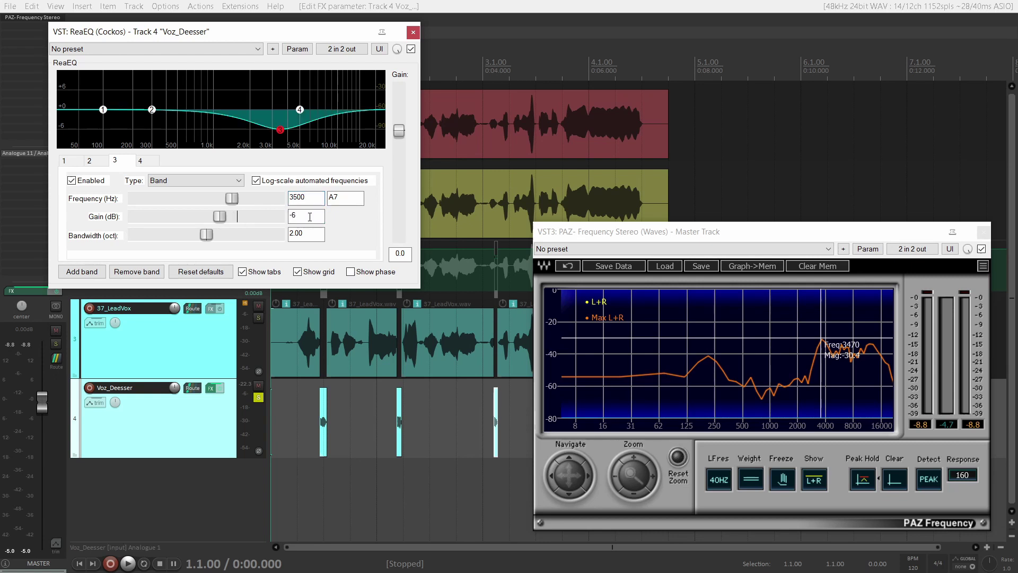
left_click_drag(208, 235, 166, 230)
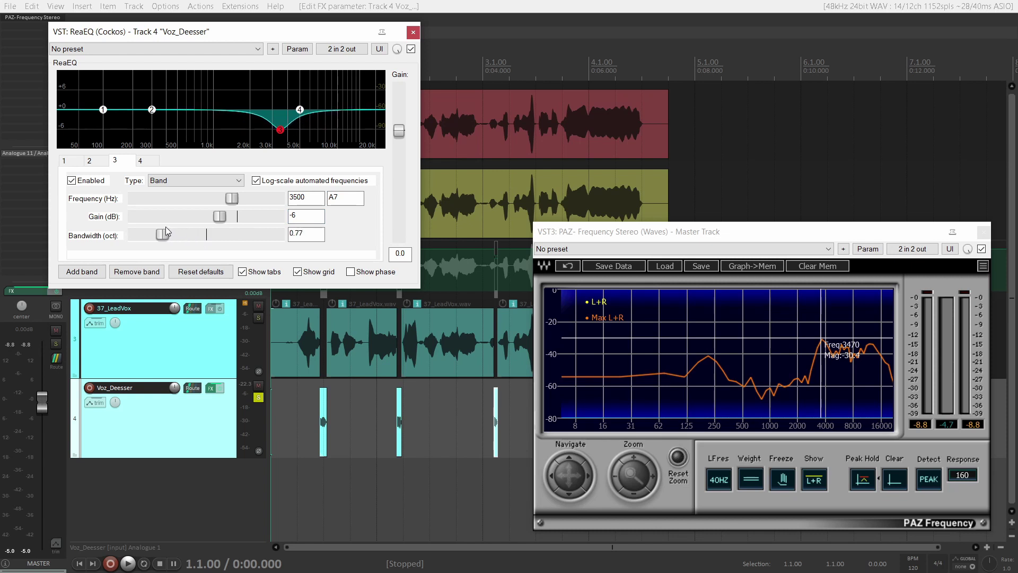
Step: Check the next spectrum peak and make ReaEQ band 4 a Band filter at 6500 Hz, -3 dB, bandwidth 0.43 octaves
left_click(845, 367)
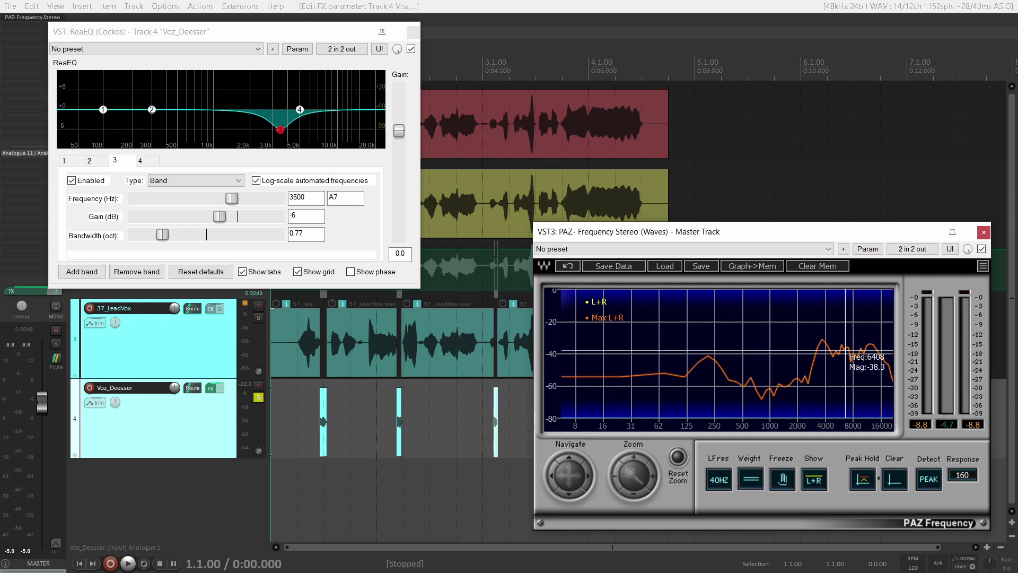
left_click(140, 161)
double_click(304, 197)
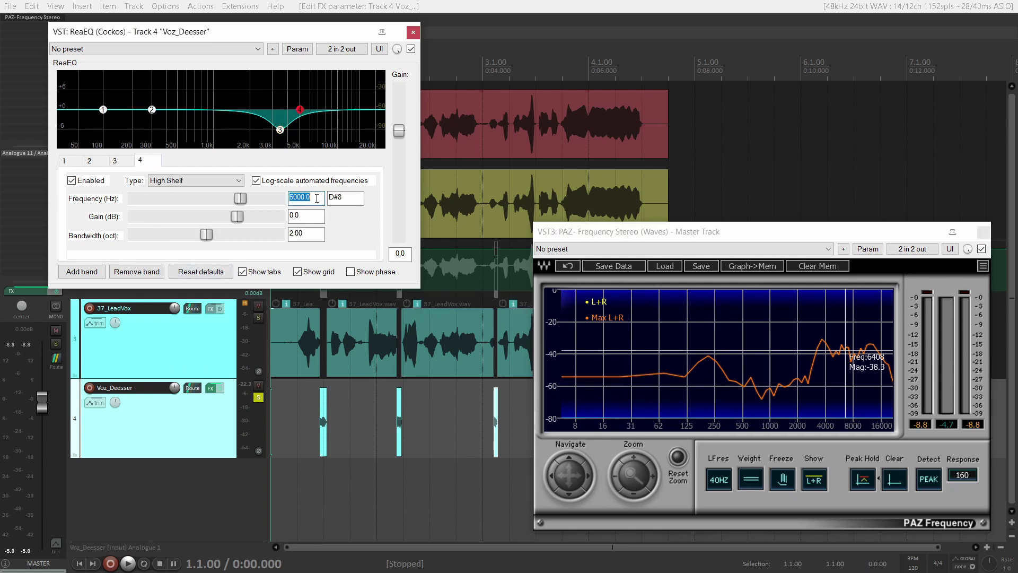
type("6500")
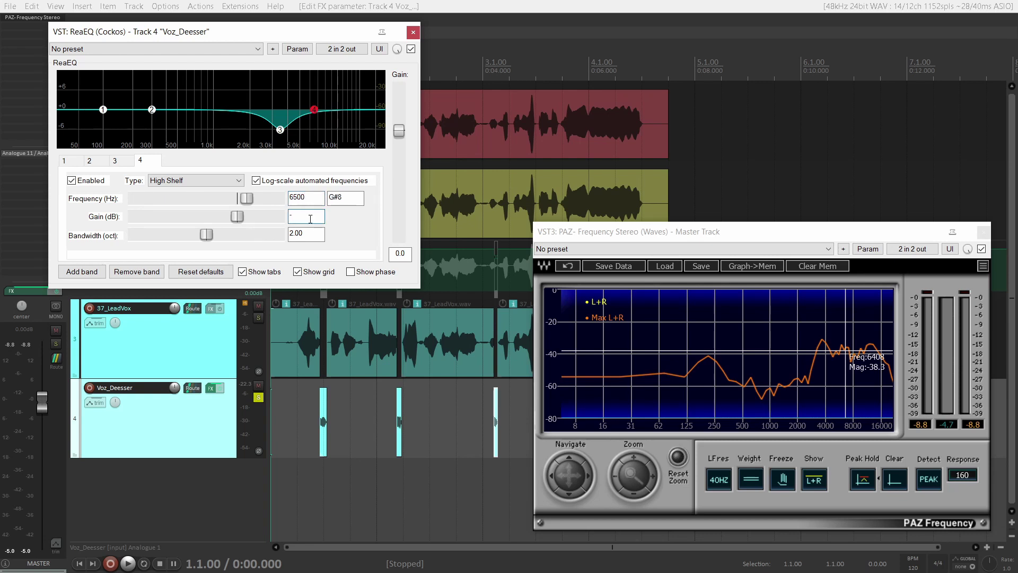
type("3")
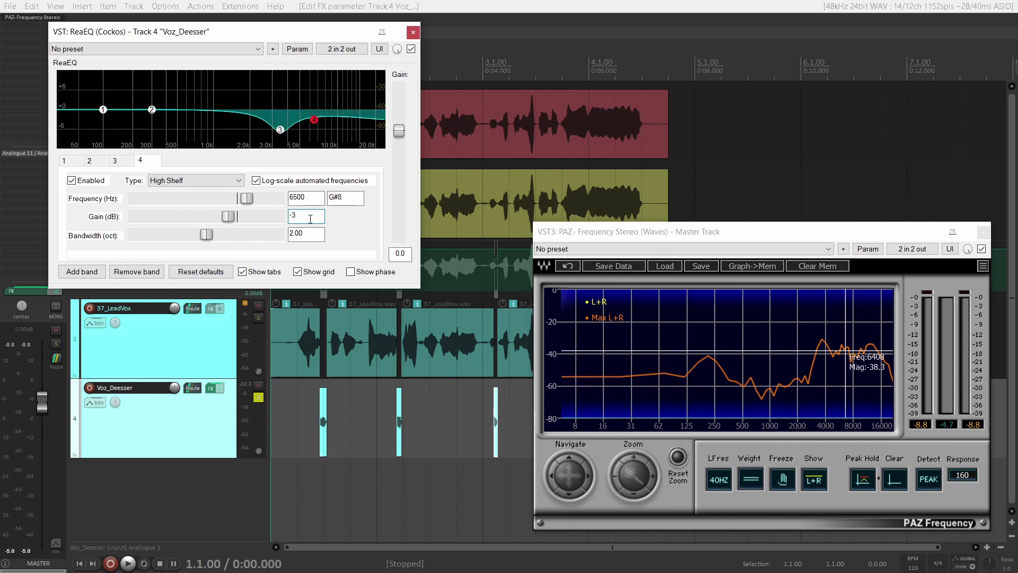
left_click(219, 181)
left_click(169, 210)
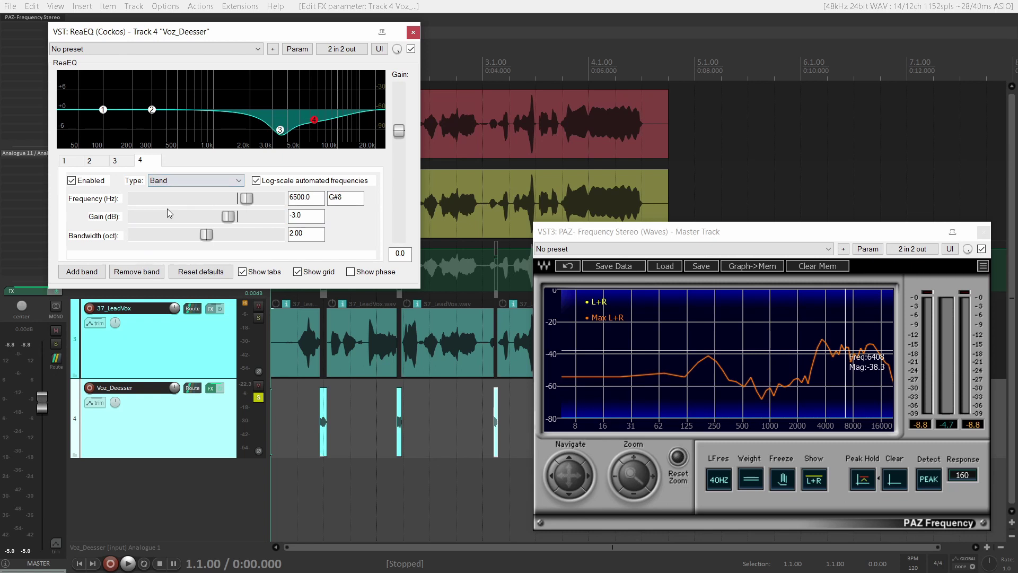
left_click_drag(211, 237, 153, 238)
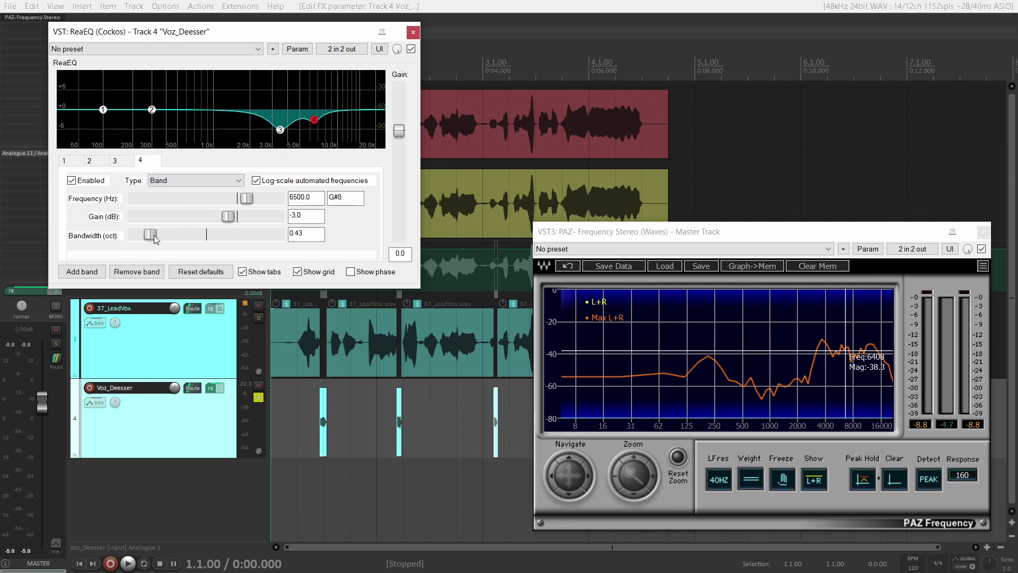
Step: Add a fifth ReaEQ band for the highest spectrum peak, at 10000 Hz, -6 dB gain and 0.74 octaves bandwidth
left_click(91, 274)
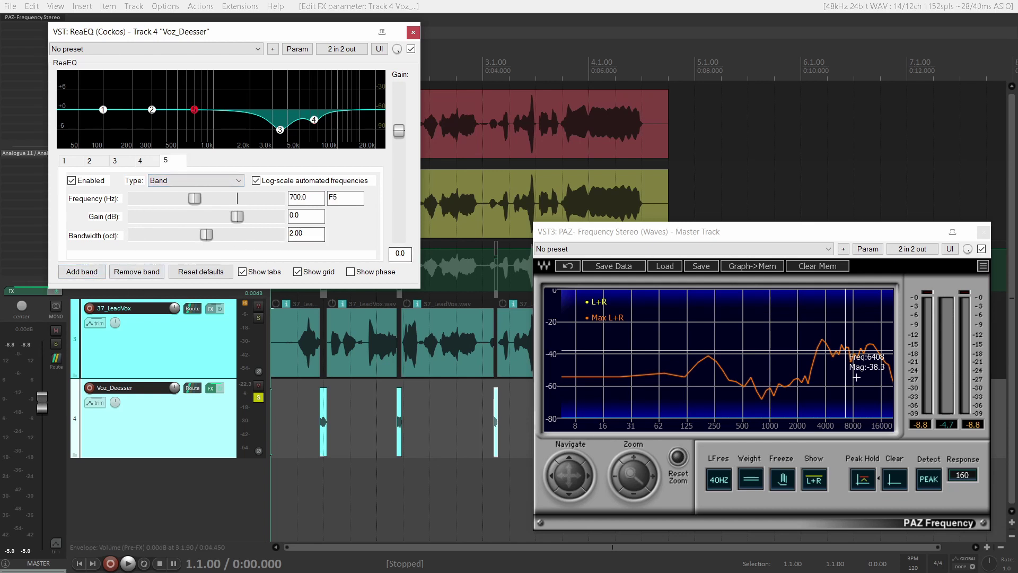
left_click(870, 345)
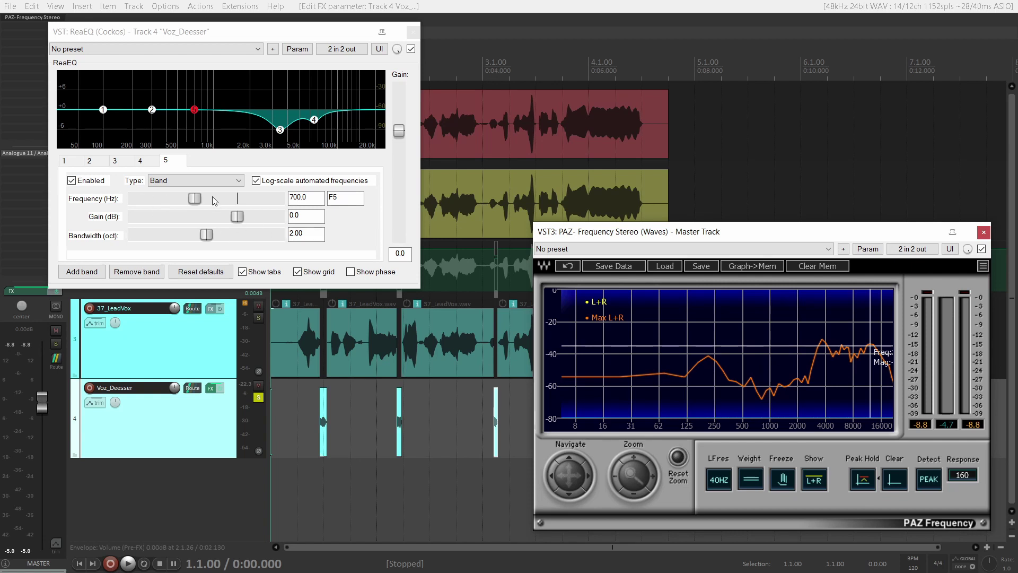
double_click(320, 197)
type("1000")
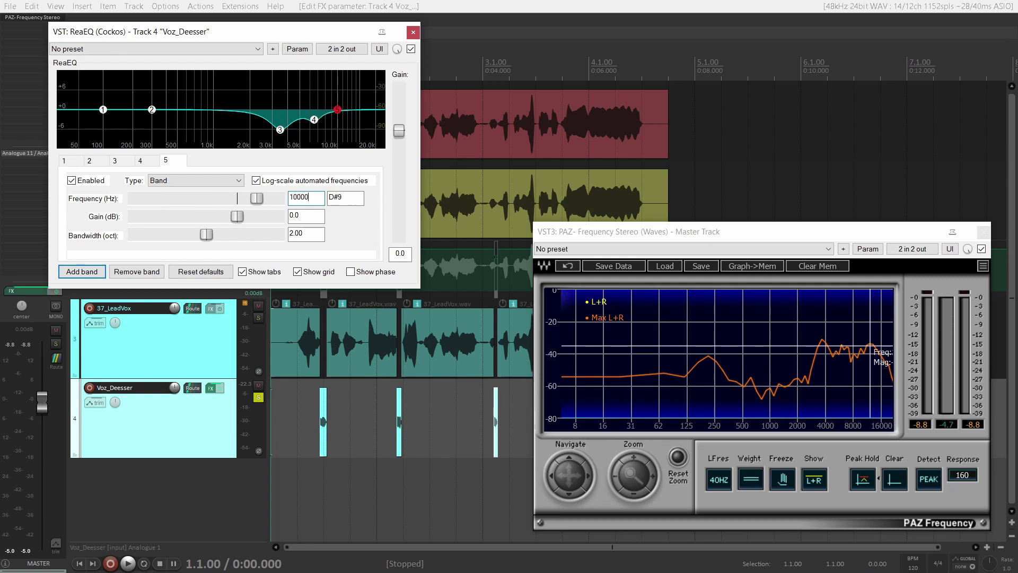
double_click(299, 214)
type("-6")
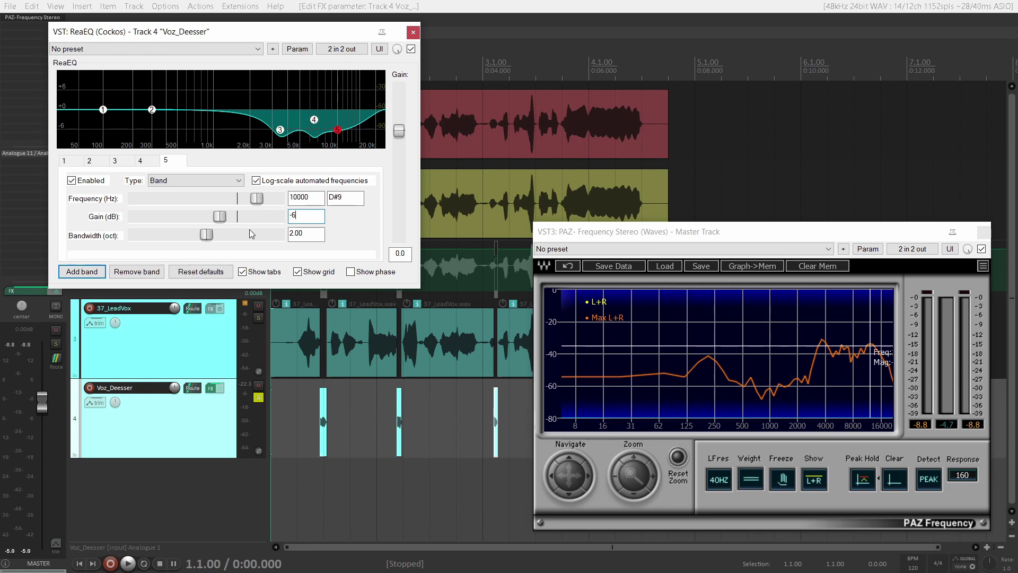
left_click_drag(212, 237, 164, 231)
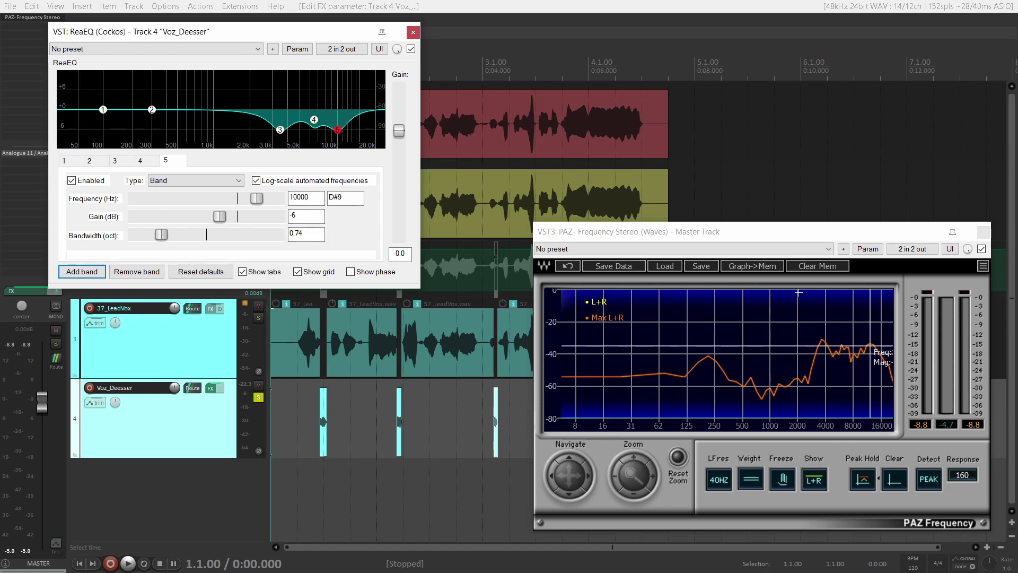
Step: Store the unprocessed spectrum in the analyzer's memory, clear the peak curve, and replay the equalized sibilants to compare both curves
left_click(758, 272)
left_click(895, 479)
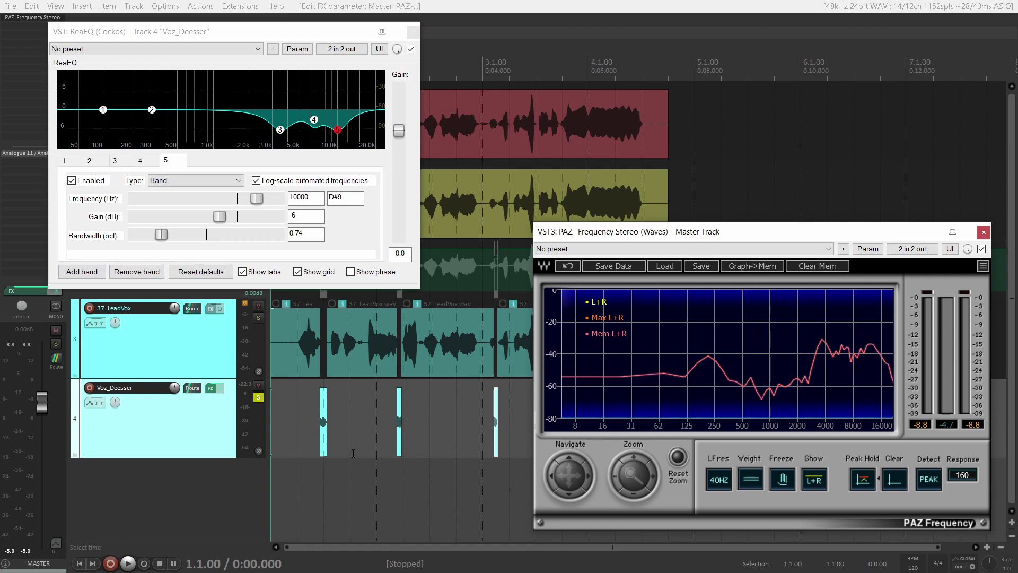
key("space")
key("space")
mouse_move(823, 349)
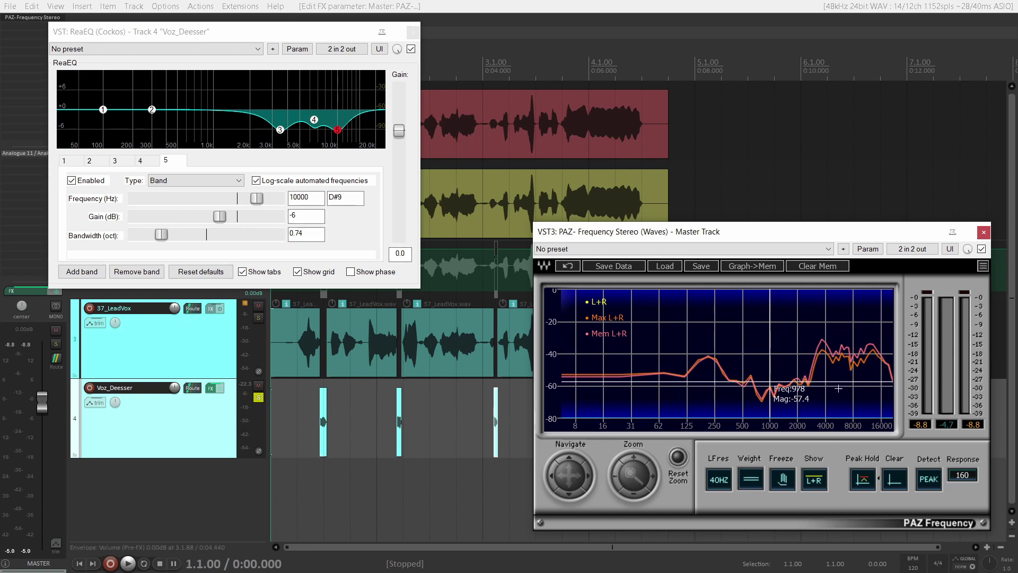
Step: Set the gain of ReaEQ bands 3 and 5 to -9 dB each
left_click(302, 217)
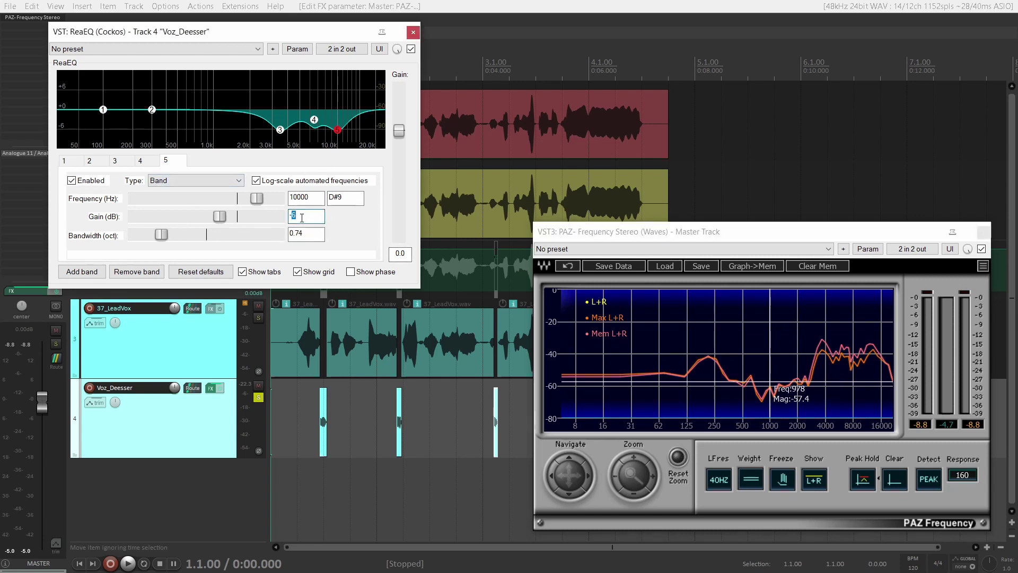
left_click(115, 160)
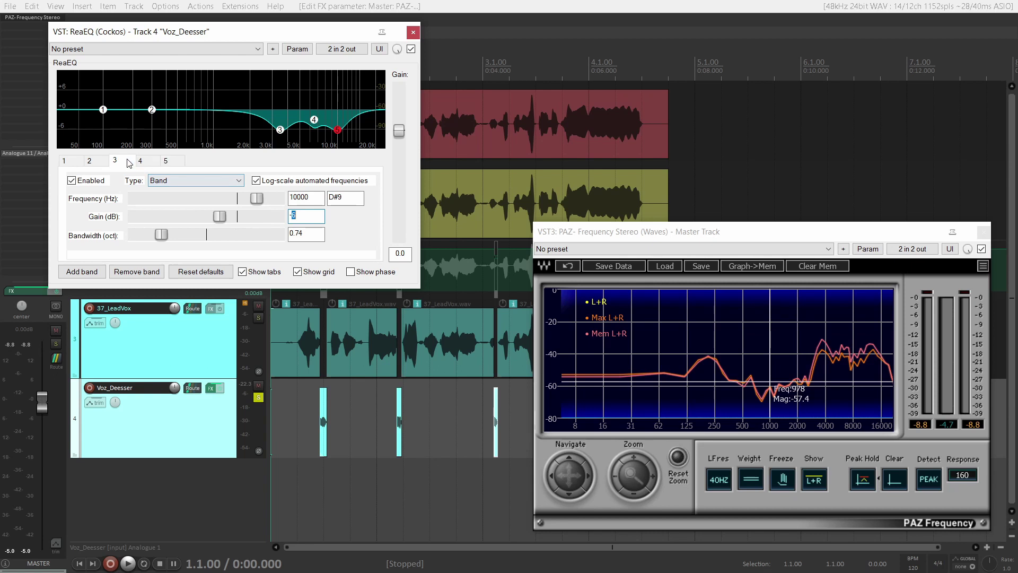
left_click(310, 216)
type("-9")
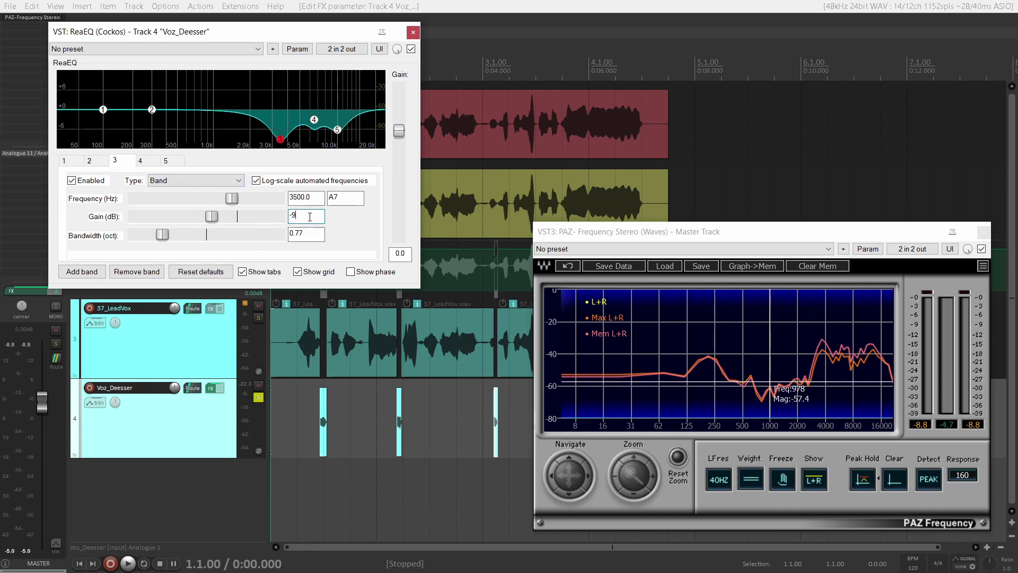
left_click(168, 160)
type("-9")
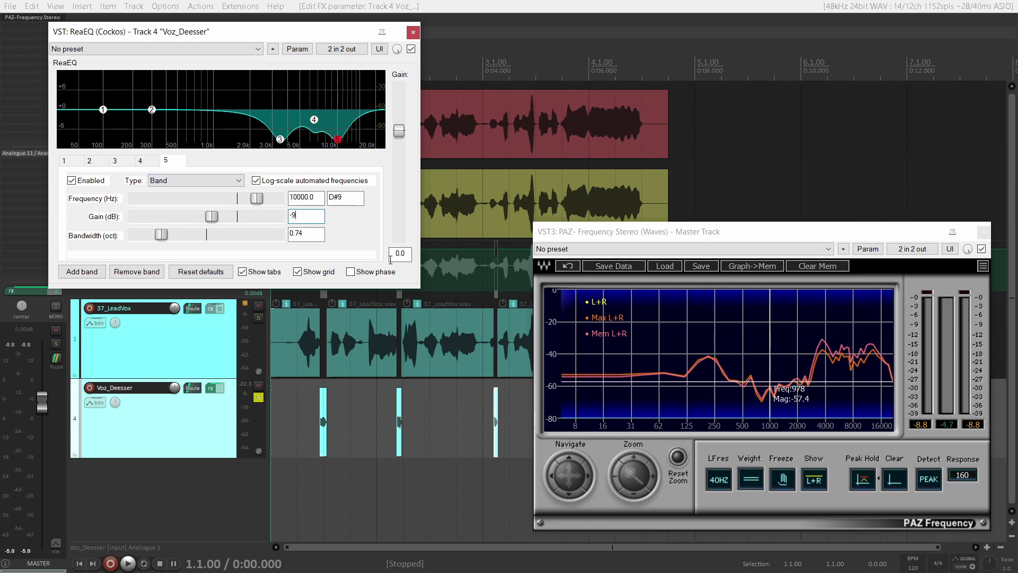
Step: Clear the analyzer's peak curve and replay the sibilants to compare the deeper cuts with the stored spectrum
left_click(890, 482)
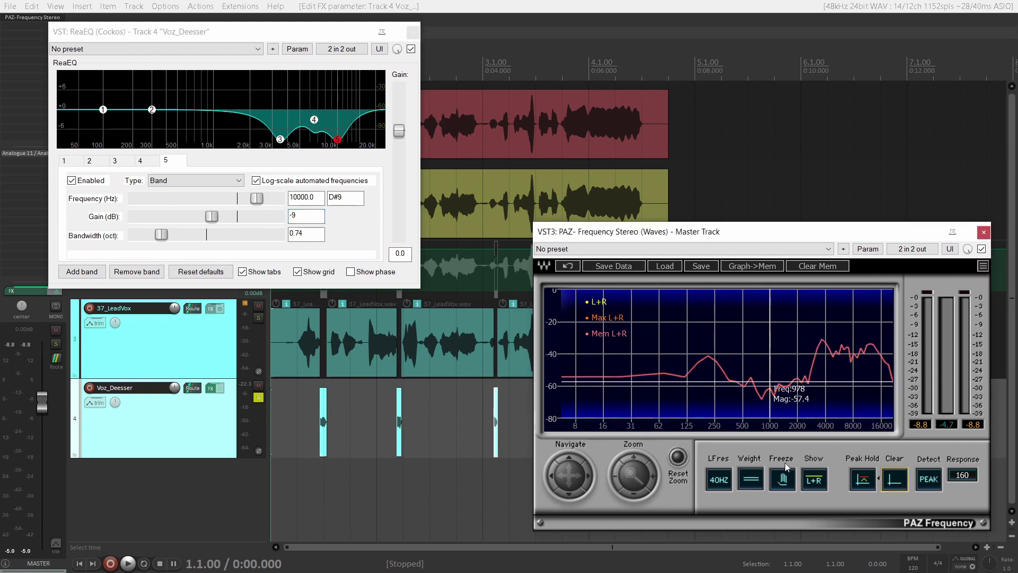
key("space")
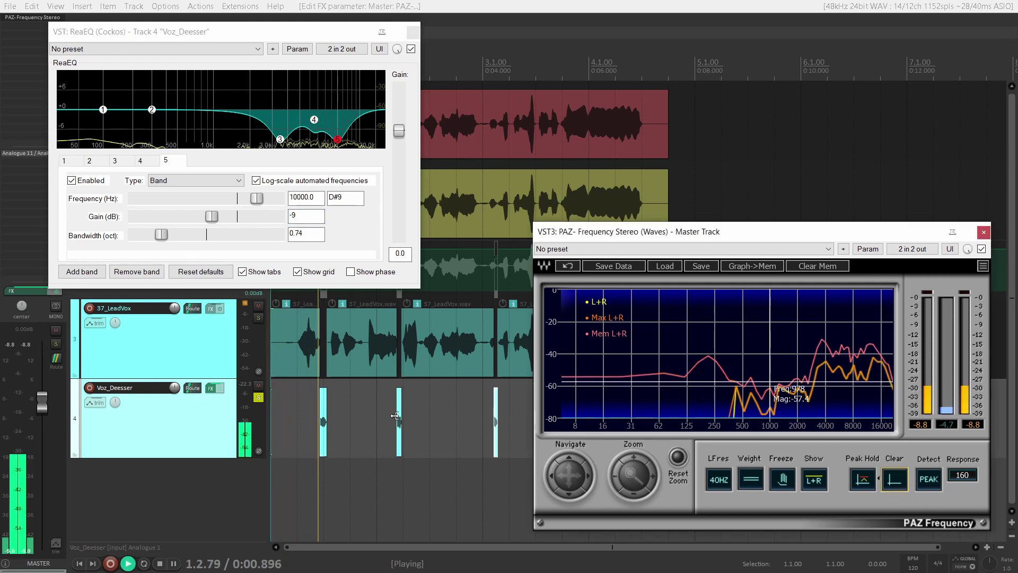
key("space")
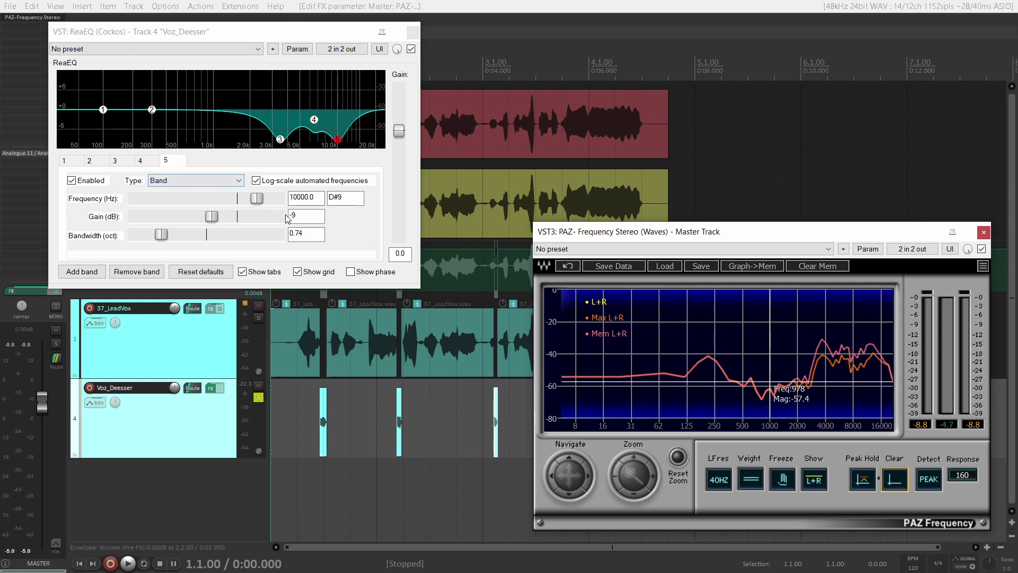
Step: Set the frequency of ReaEQ band 5 to 12000 Hz
double_click(305, 198)
type("12000")
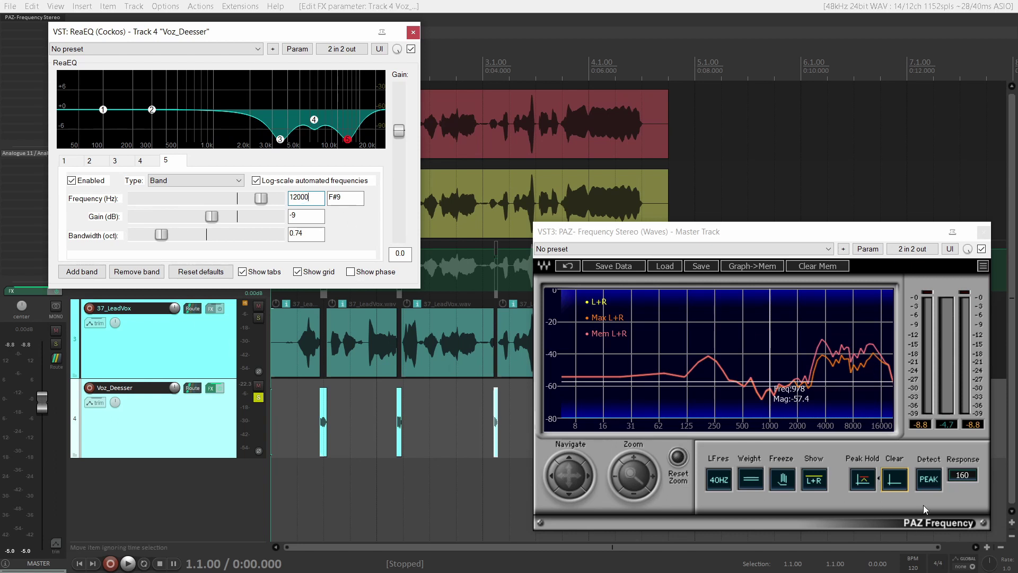
Step: Clear the analyzer's peak curve and stored memory, and play the second and third equalized sibilants to view their spectrum
left_click(895, 480)
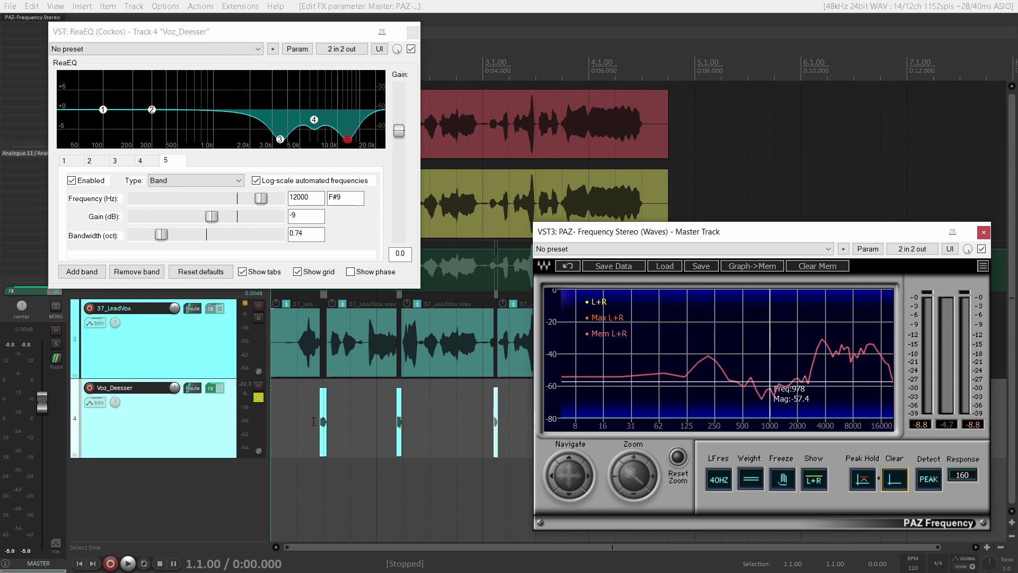
left_click(390, 419)
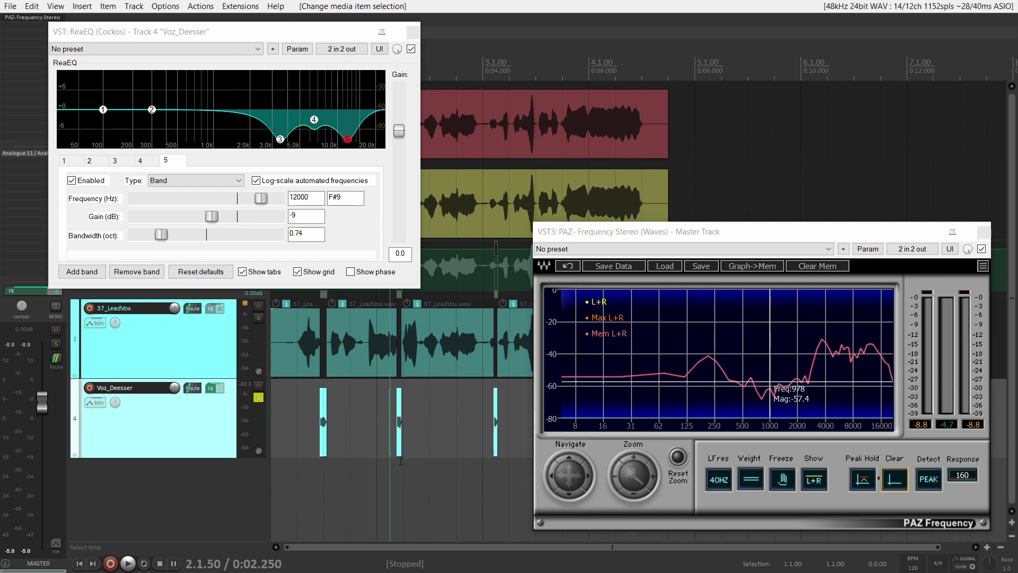
left_click(890, 482)
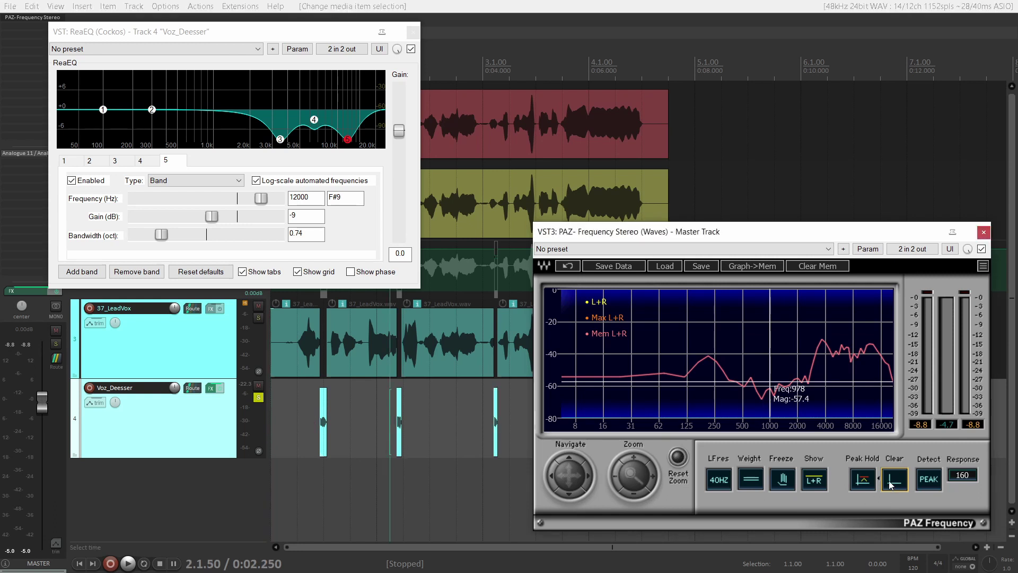
left_click(812, 271)
key("space")
key("space")
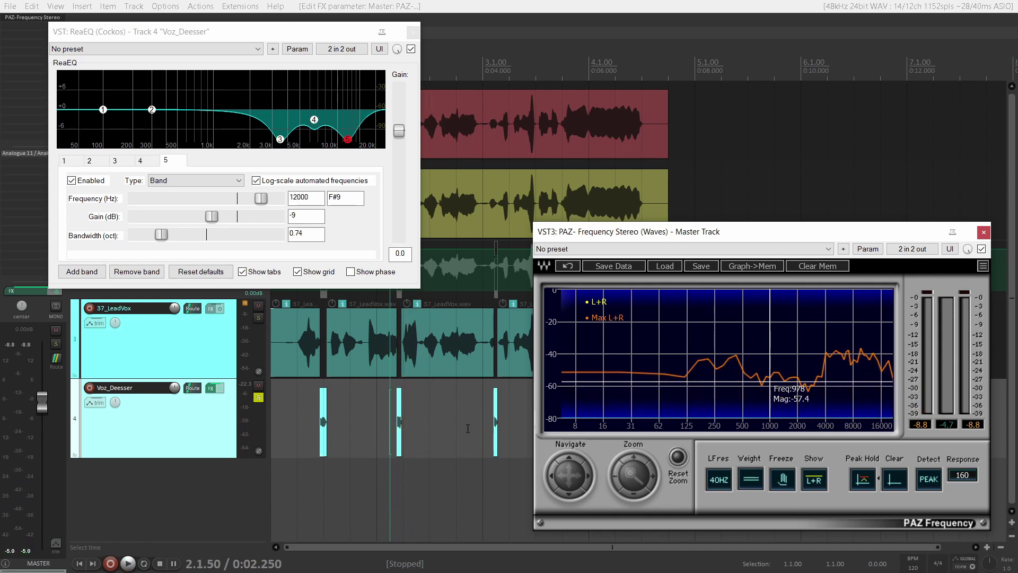
left_click(491, 423)
key("space")
key("space")
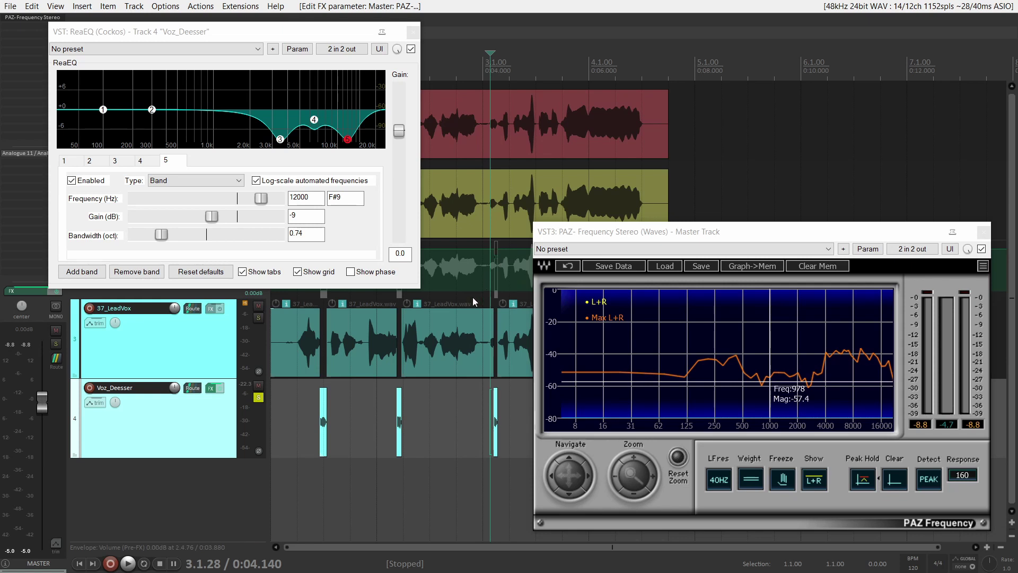
Step: Clear the peak curve, close ReaEQ, and solo only the first lead vocal track with its effects bypassed
left_click(893, 480)
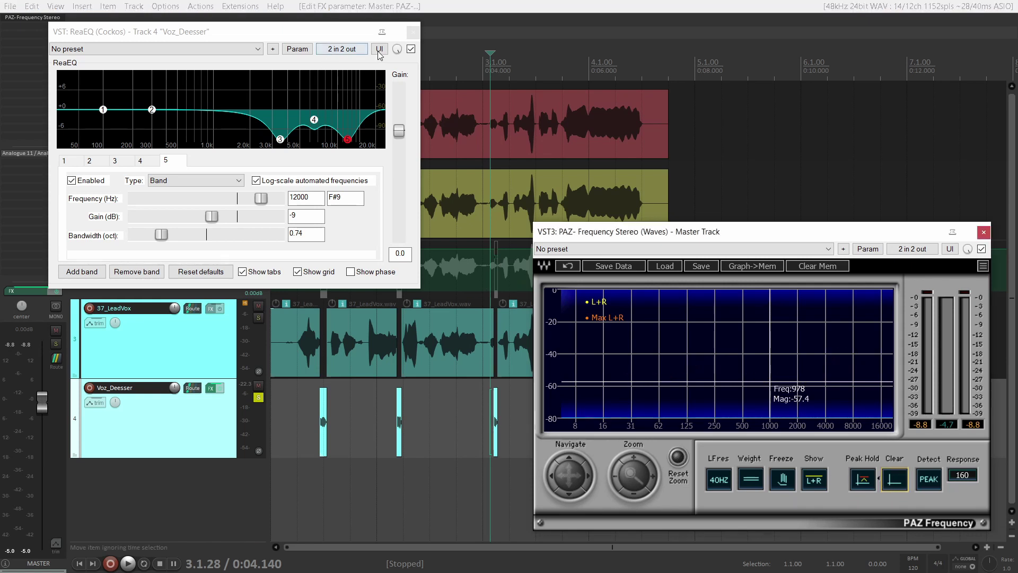
left_click(413, 32)
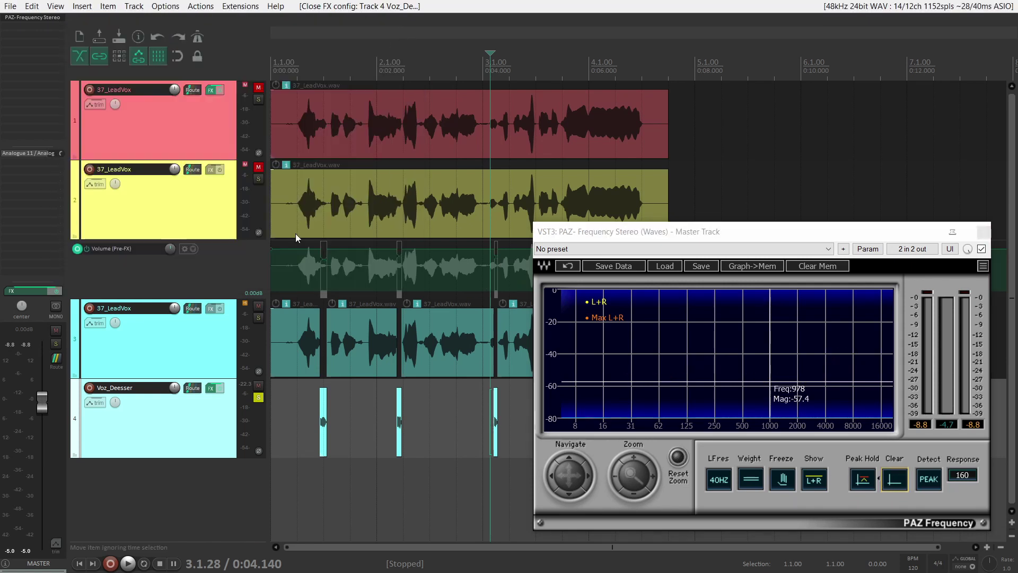
left_click(258, 100, "ctrl")
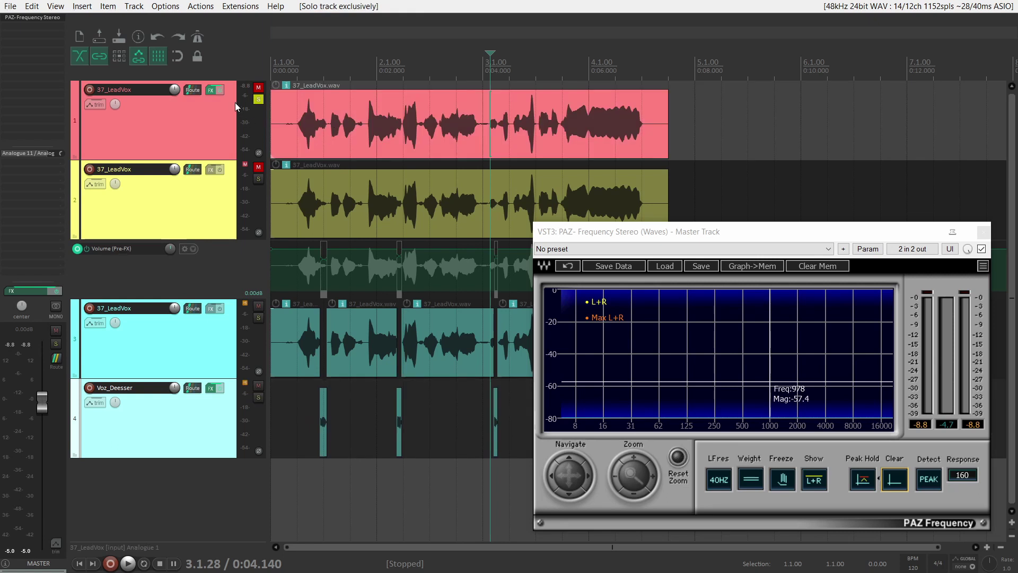
left_click(219, 91)
left_click(593, 412)
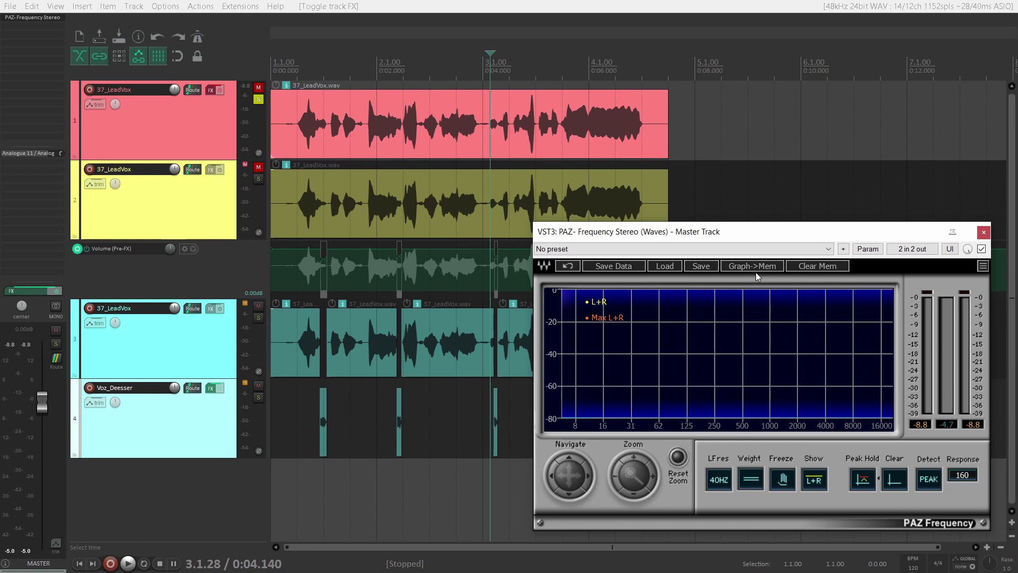
Step: Play the unprocessed vocal from the start to capture its spectrum, and restore the first track to unsoloed with effects enabled
left_click(215, 143)
key("Home")
key("space")
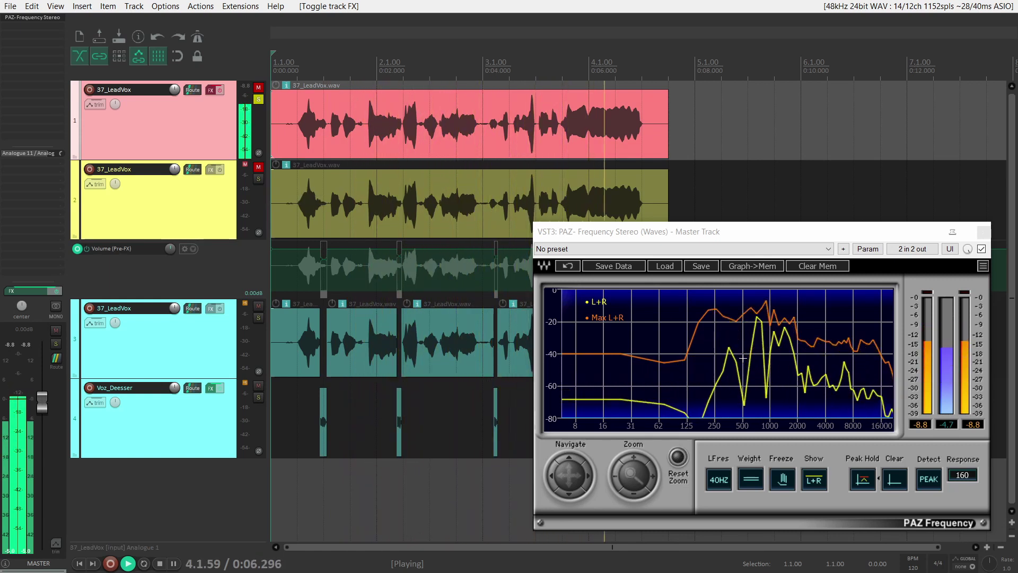
key("space")
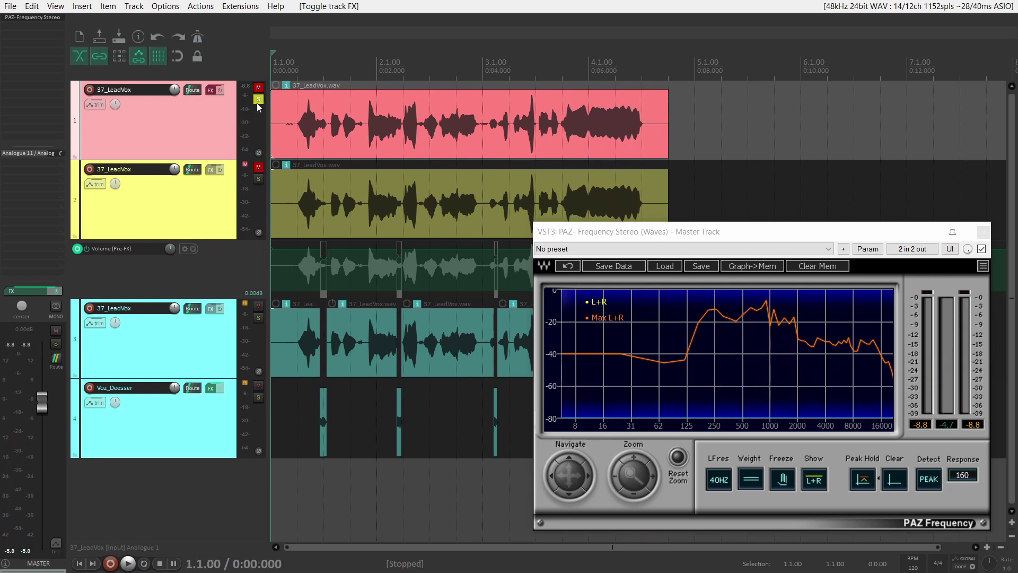
left_click(257, 101)
left_click(220, 90)
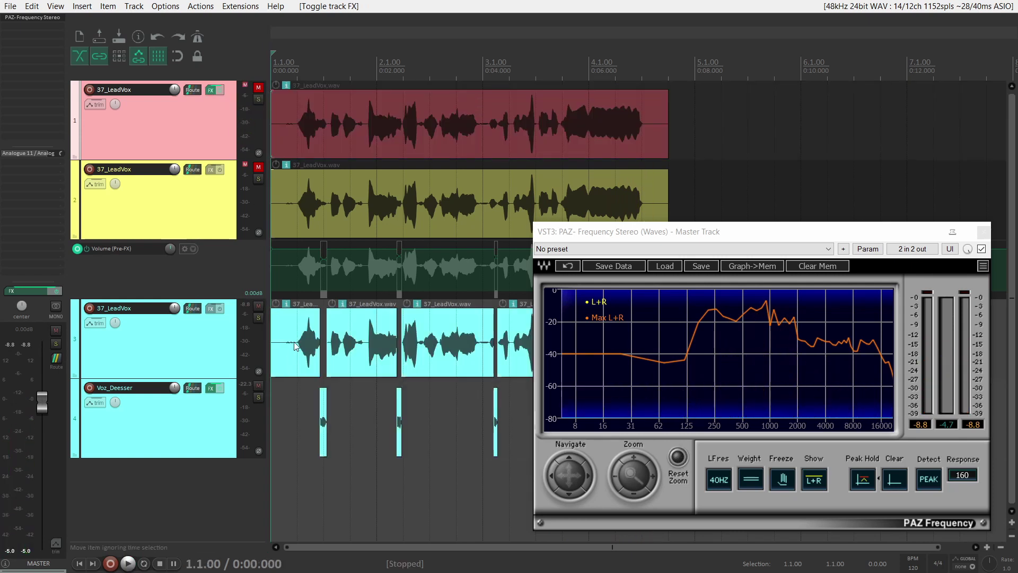
Step: Store the unprocessed vocal's spectrum in the analyzer's memory, clear the peak curve, and play the split vocal tracks for comparison
left_click(761, 271)
left_click(899, 479)
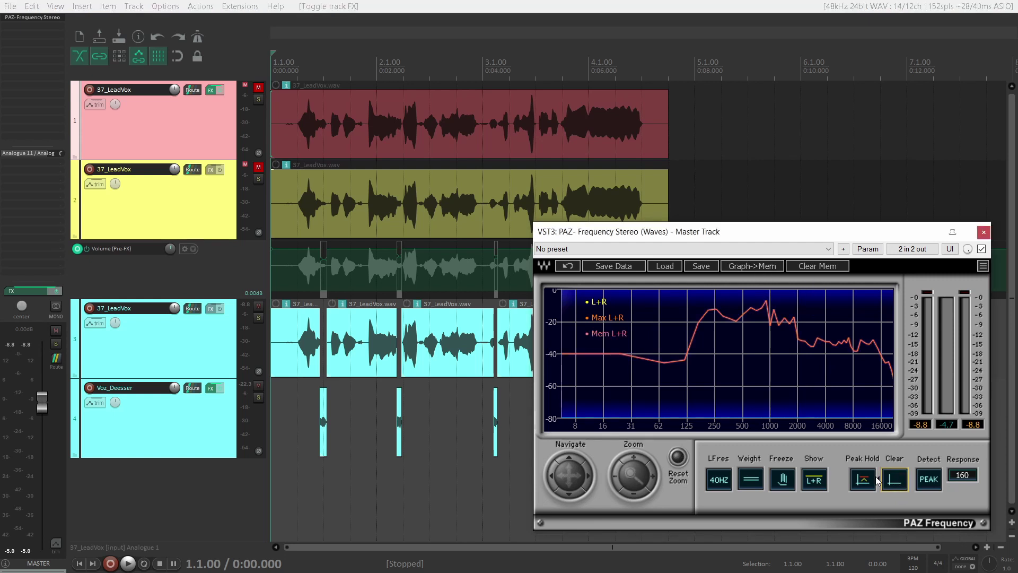
key("space")
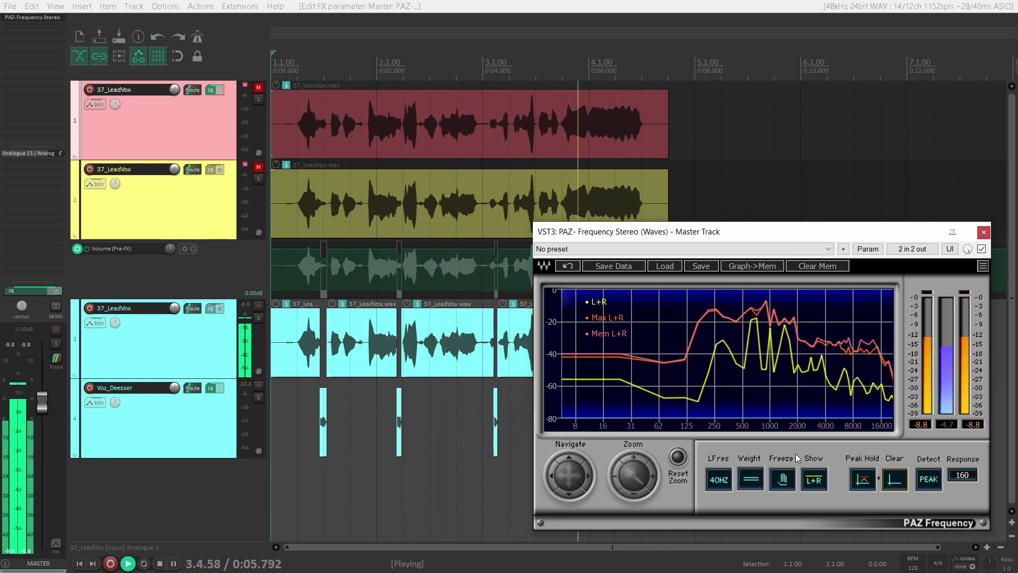
key("space")
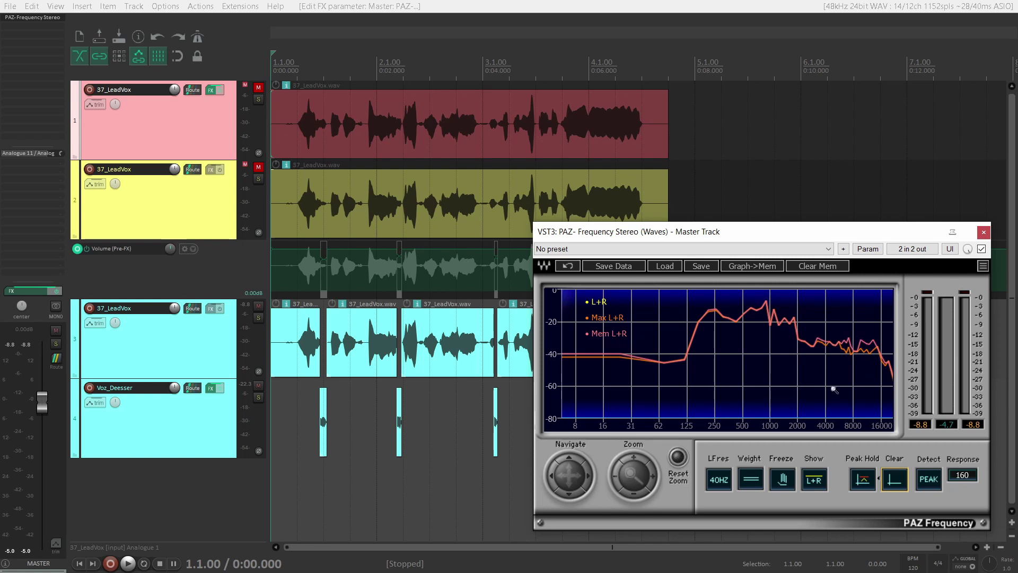
Step: Compare the two curves in the sibilance range above about 3 kHz up close, and return the analyzer to its full range
left_click_drag(814, 313, 894, 406)
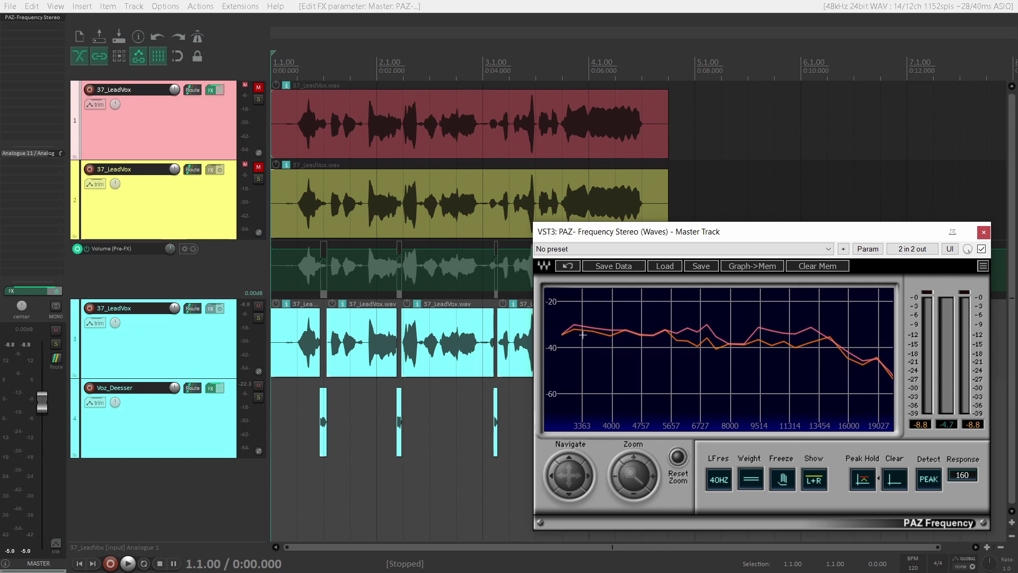
left_click_drag(714, 338, 586, 331)
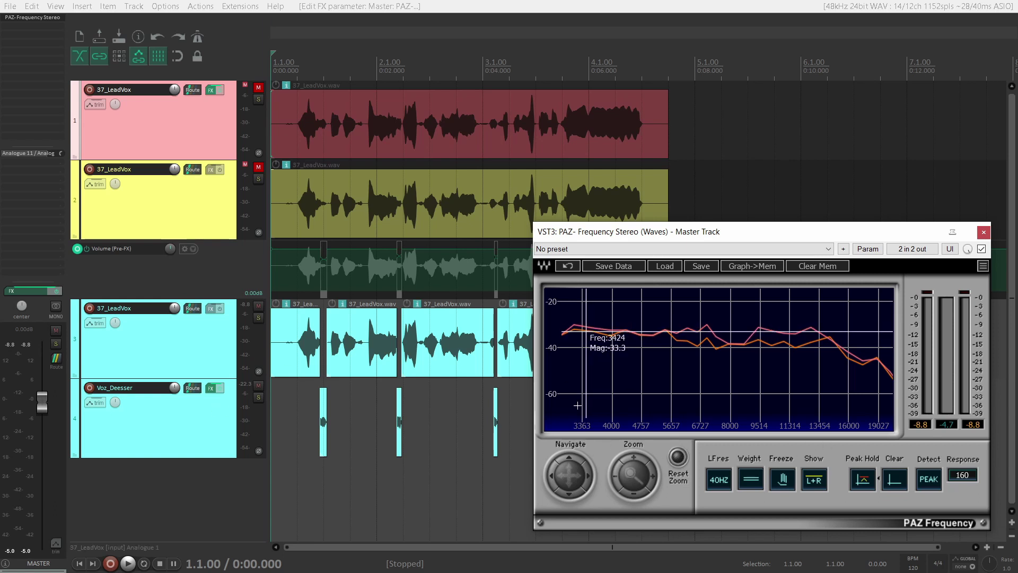
left_click(679, 457)
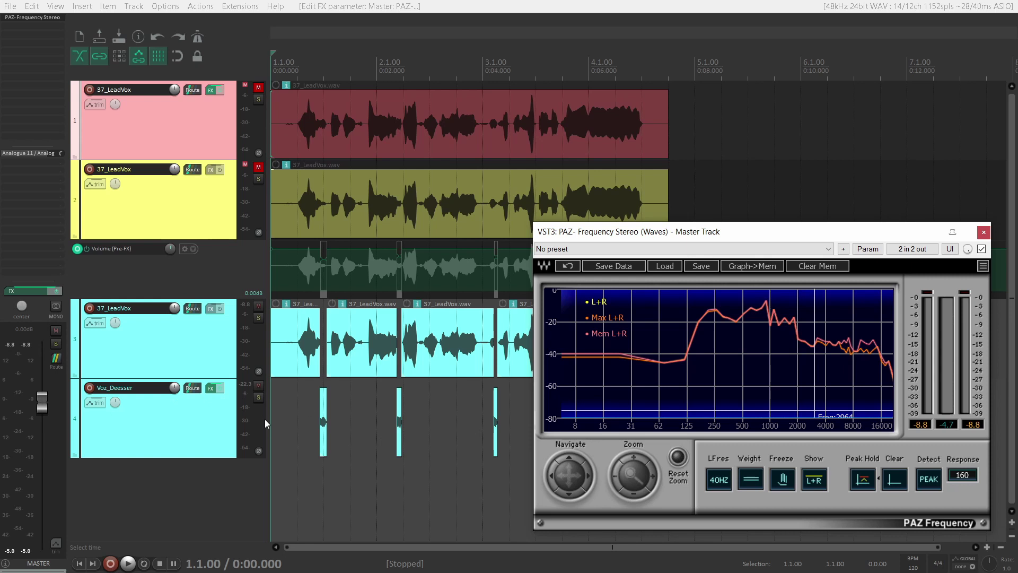
Step: Set the volume of the Voz_Deesser track to -2 dB
left_click(178, 389)
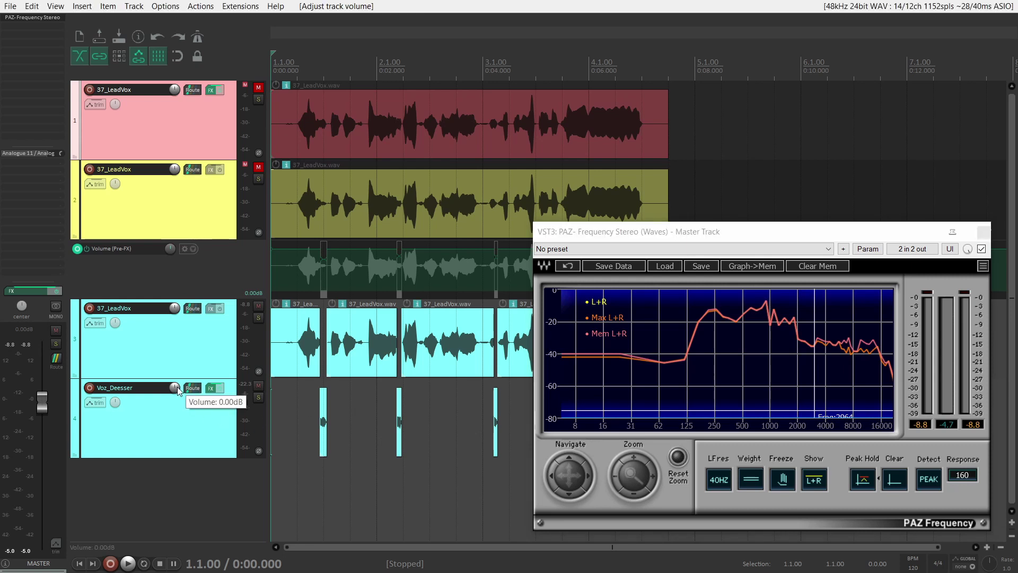
right_click(178, 389)
type("-2")
key("Return")
left_click(159, 419)
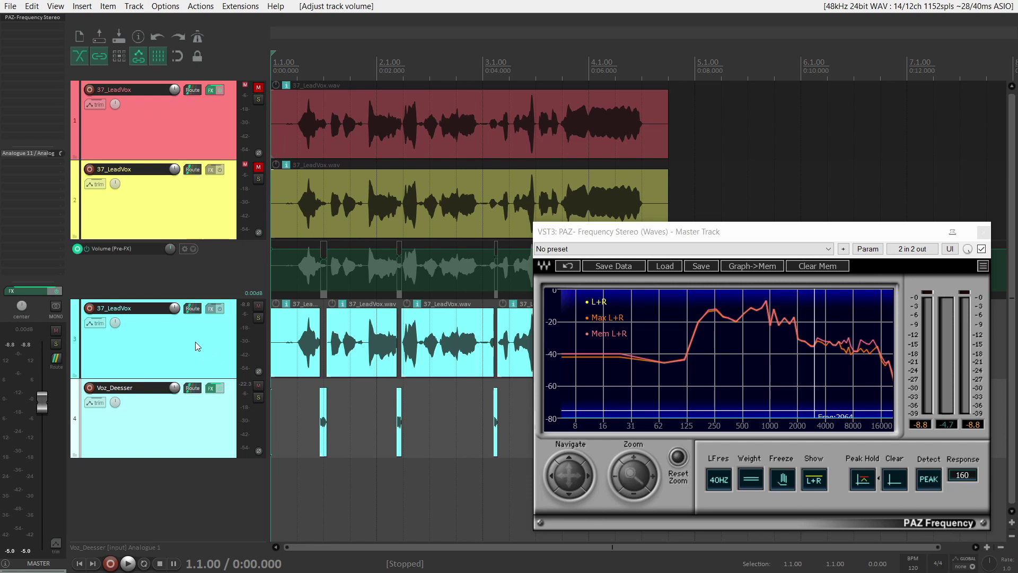
Step: Reduce the height of all tracks and close the PAZ Frequency analyzer
key("ctrl+Down")
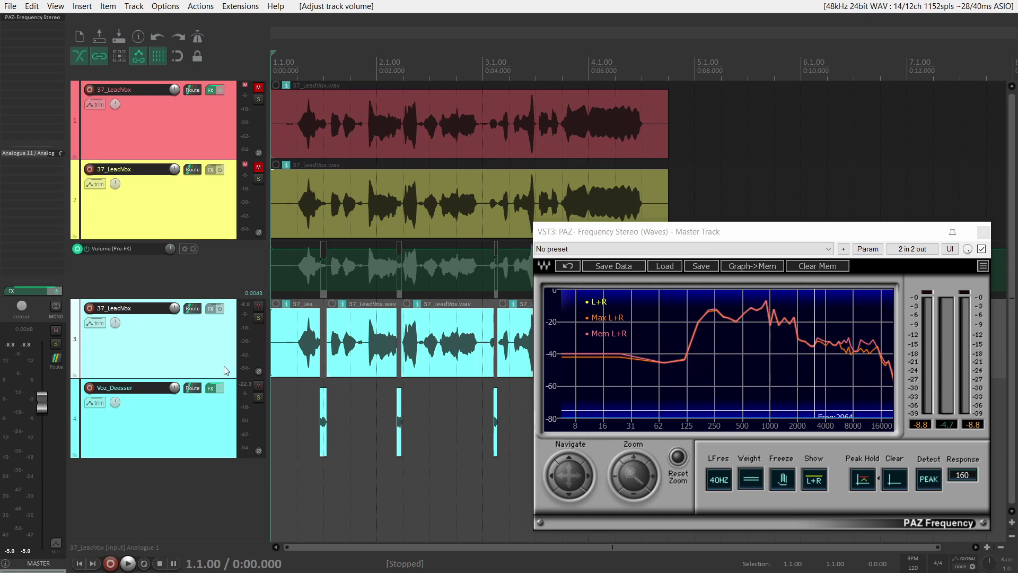
scroll(216, 361, "down", 2)
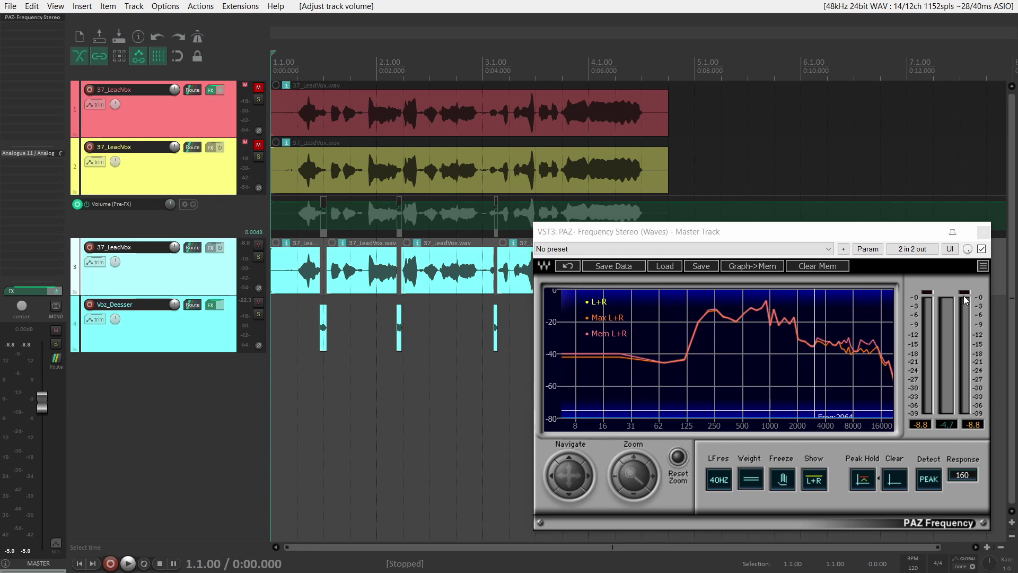
left_click(983, 232)
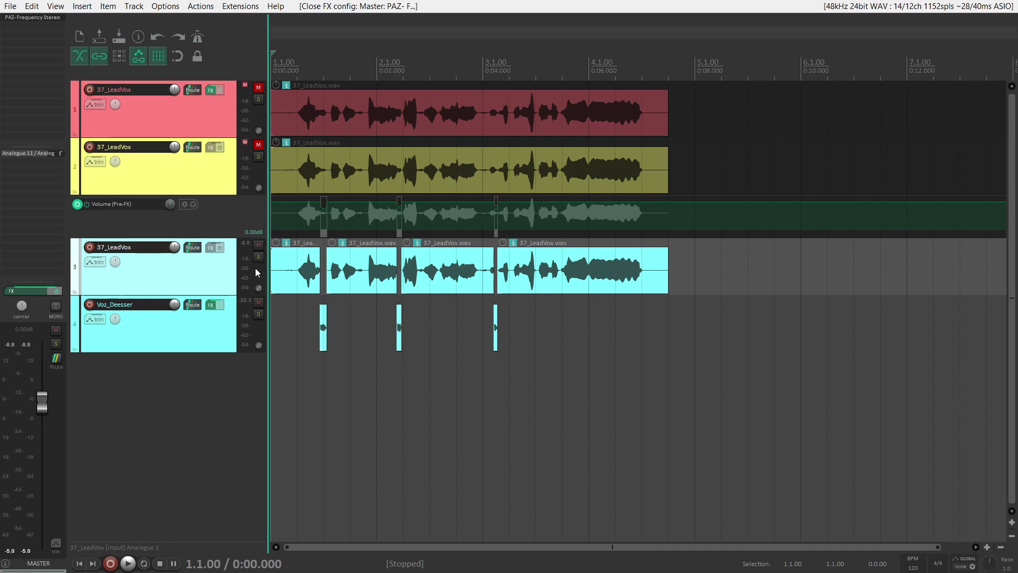
Step: Add a new track below Voz_Deesser, color it orange, and name it "Reverb"
double_click(183, 393)
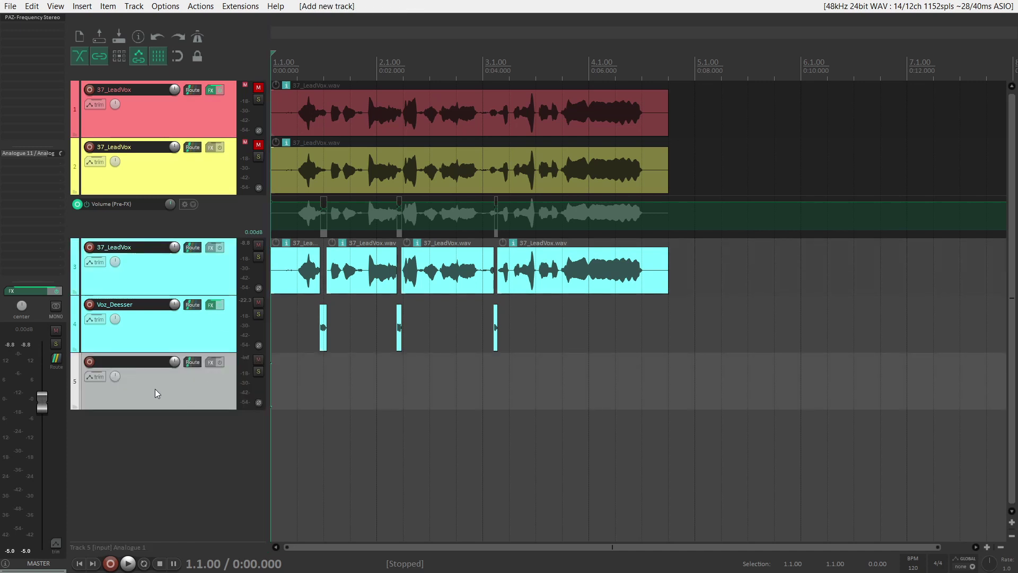
left_click(322, 173)
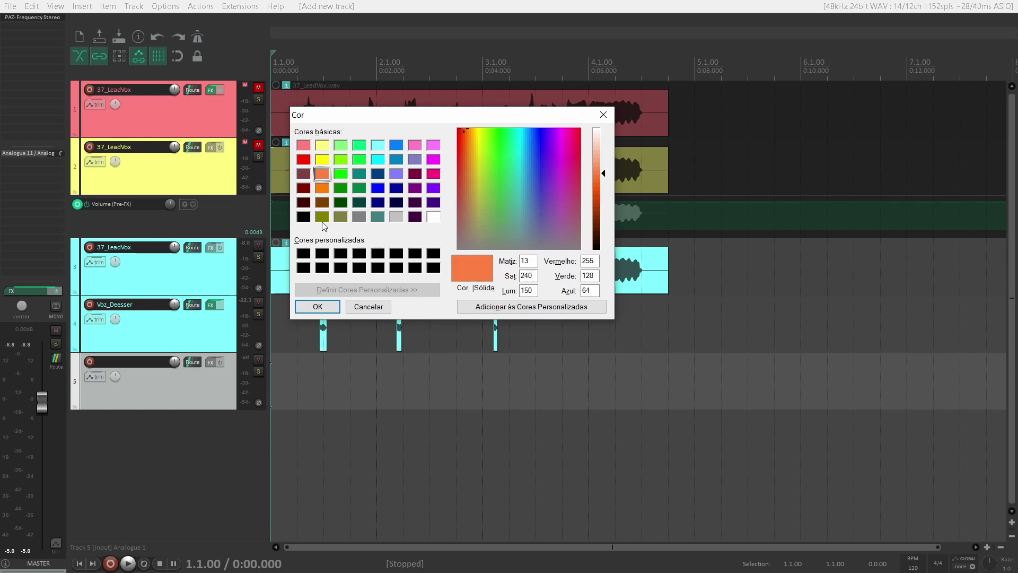
left_click(317, 306)
double_click(138, 364)
type("Reverb")
key("Return")
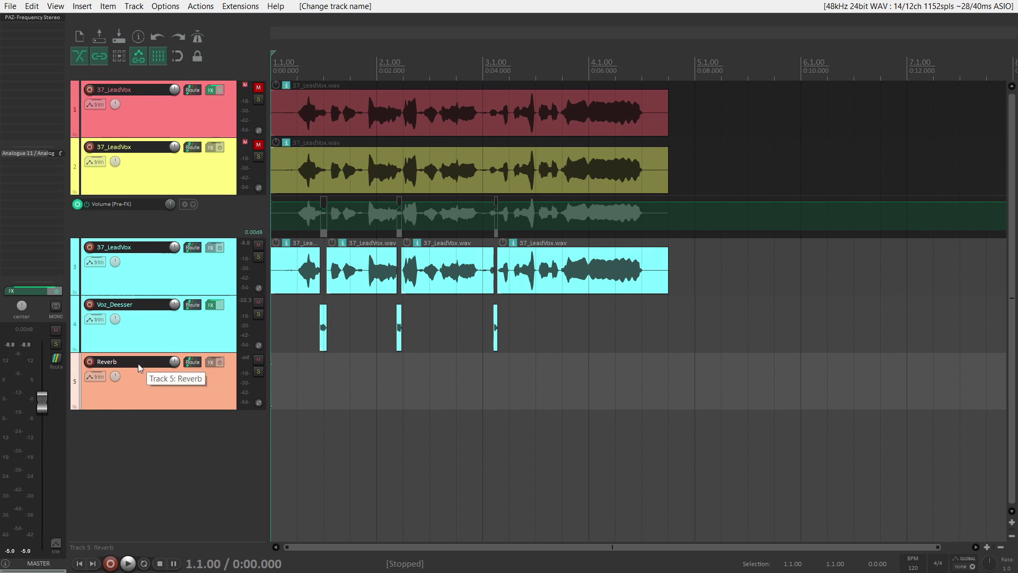
Step: Add the VST3 ValhallaVintageVerb plugin to the Reverb track and choose a reverb mode
key("f")
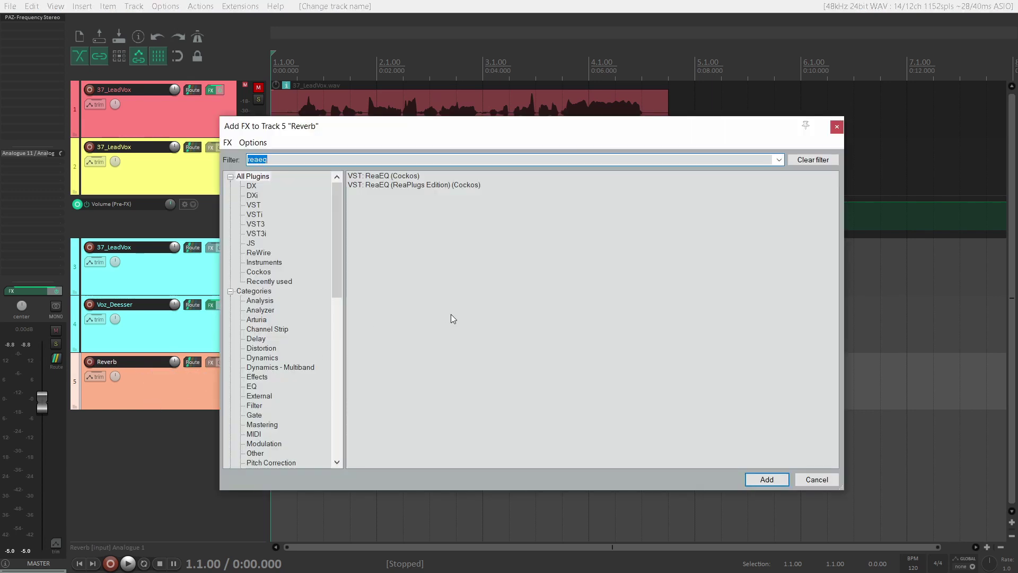
type("vintage verb")
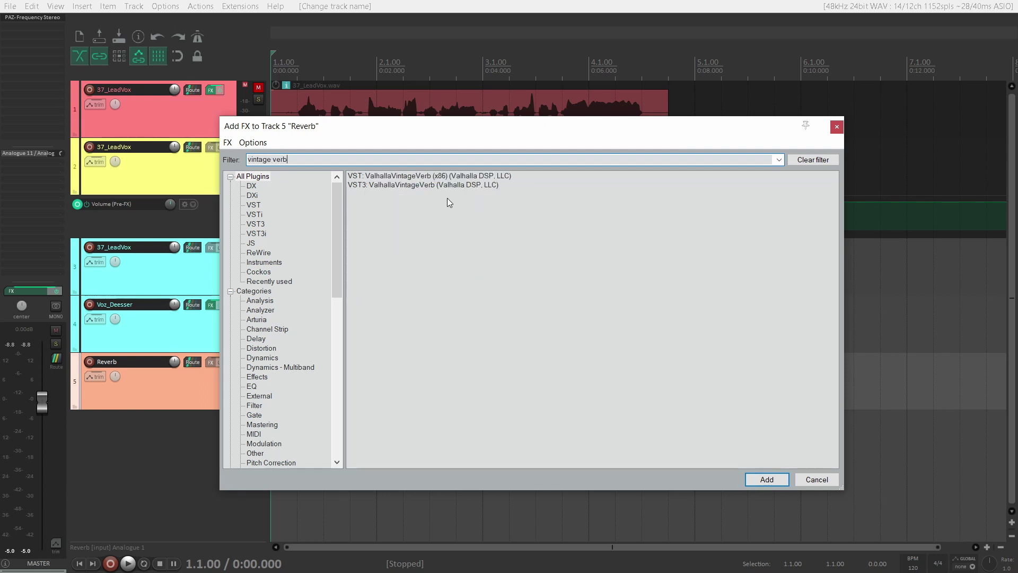
double_click(441, 183)
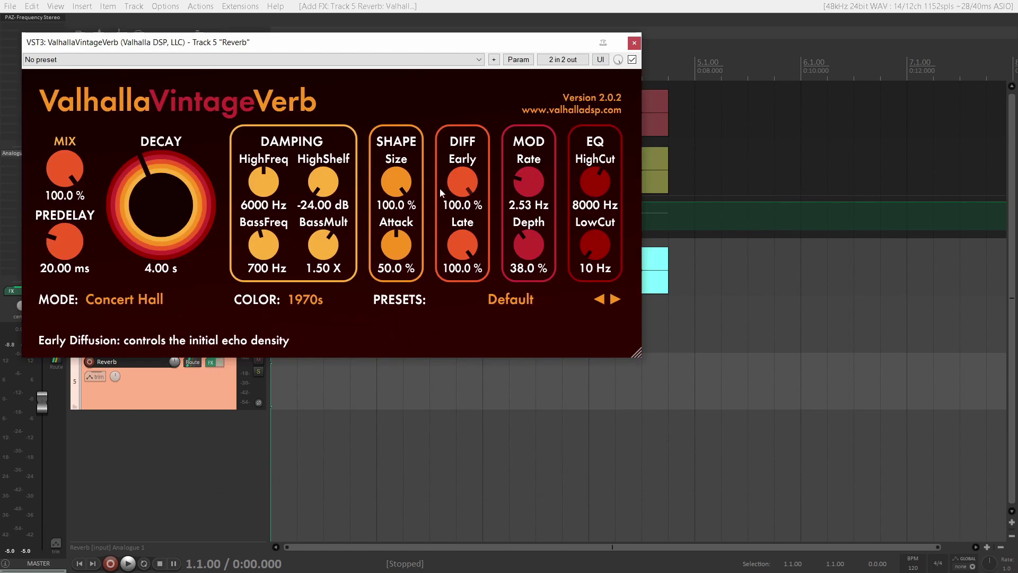
left_click(143, 306)
left_click(129, 438)
left_click(635, 42)
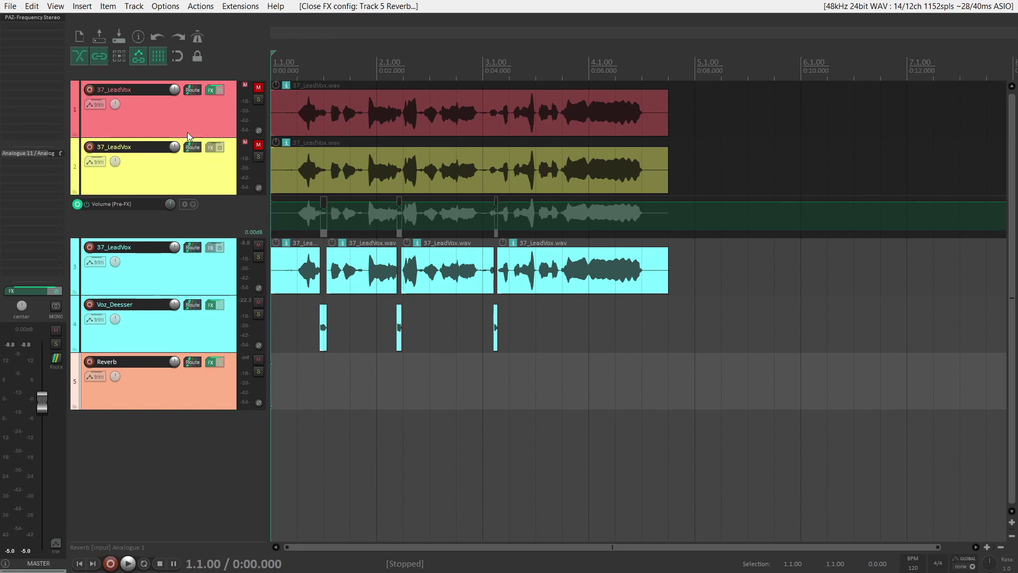
Step: Create a send from the first lead vocal track to the Reverb track at -22 dB and copy that level value
left_click(207, 115)
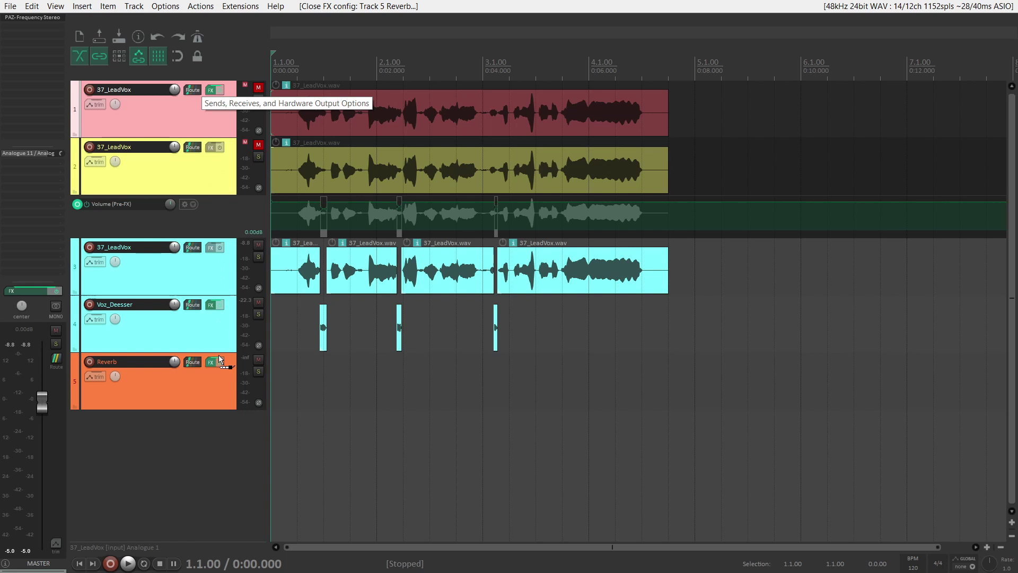
left_click_drag(219, 379, 218, 378)
double_click(239, 416)
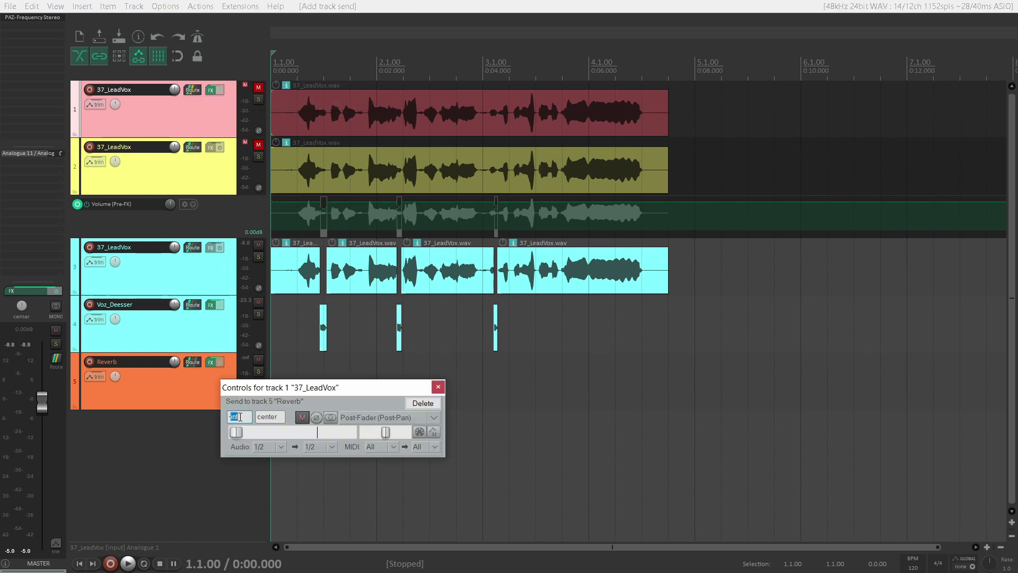
type("-22")
key("Return")
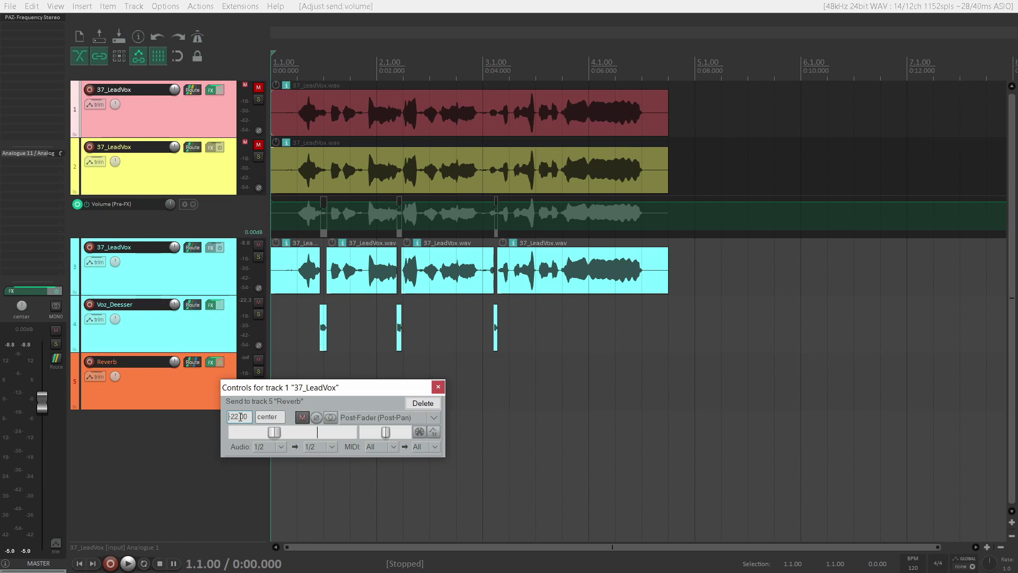
double_click(248, 416)
key("ctrl+c")
left_click(438, 387)
Step: Create a send from the second lead vocal track to the Reverb track at -22 dB
left_click_drag(192, 150, 208, 382)
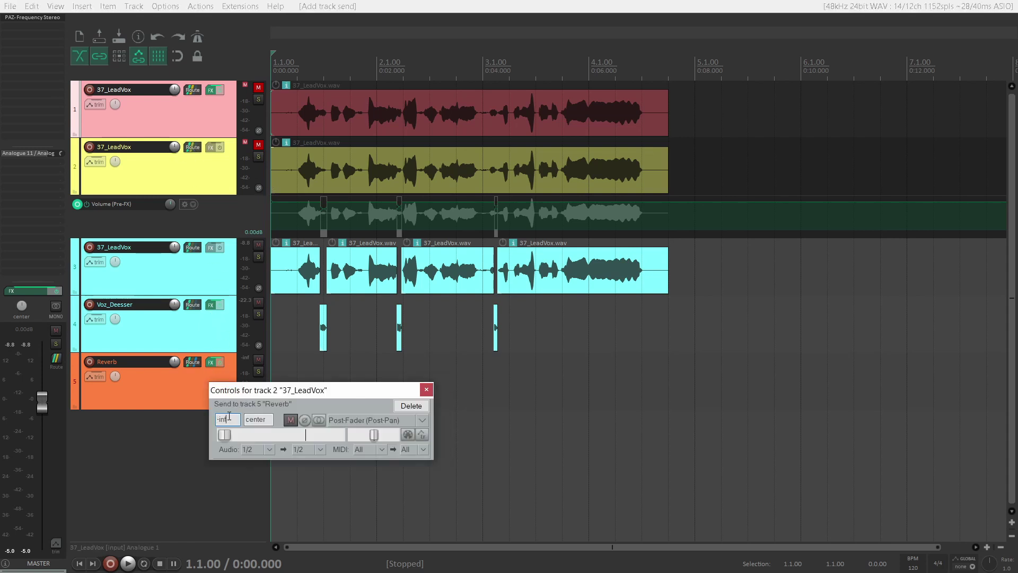
double_click(226, 416)
type("-22")
key("Return")
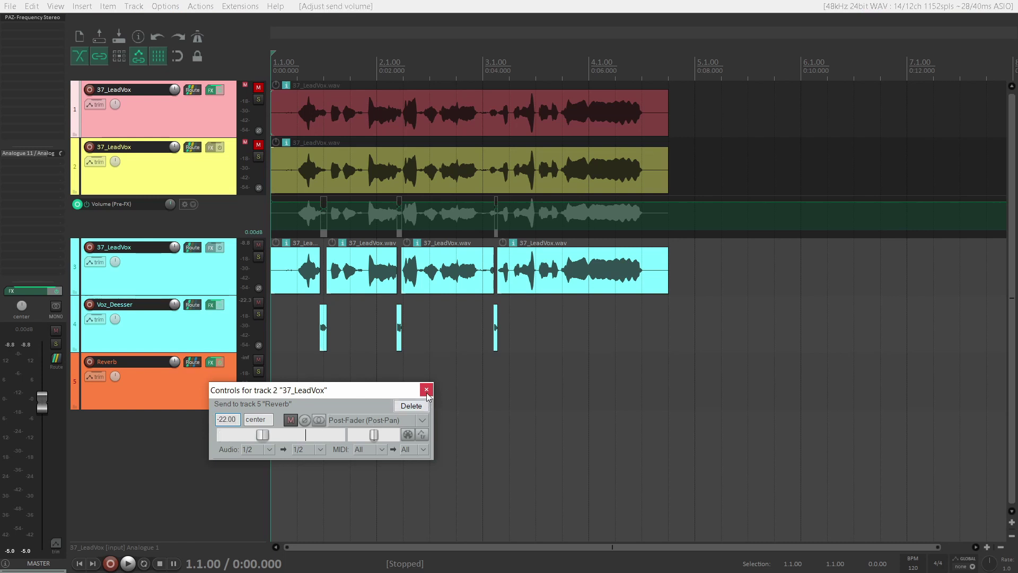
Step: Create a send from the third lead vocal track to the Reverb track at -22 dB
left_click(427, 390)
left_click_drag(206, 270, 206, 374)
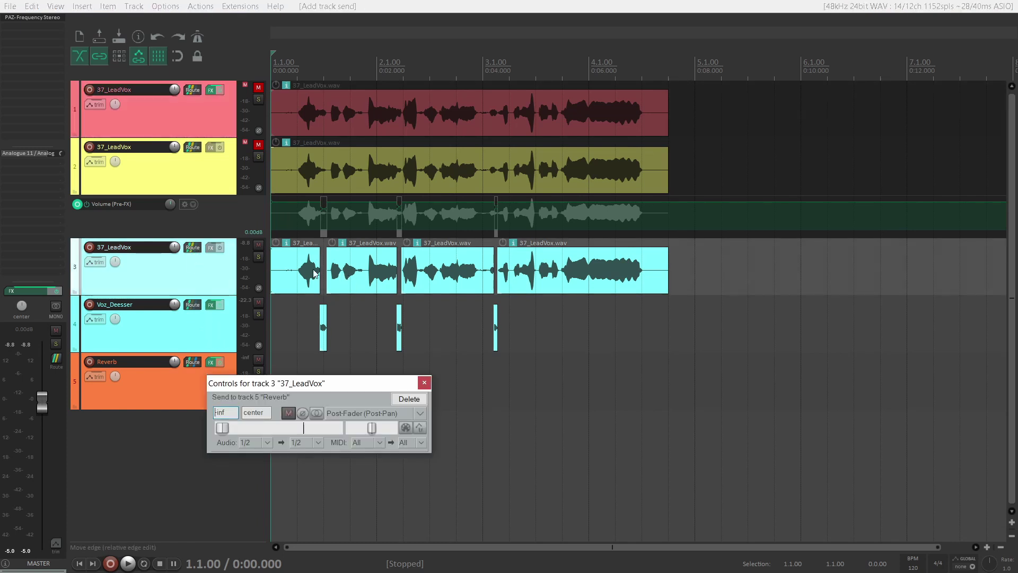
left_click_drag(237, 412, 206, 417)
key("ctrl+v")
left_click(424, 382)
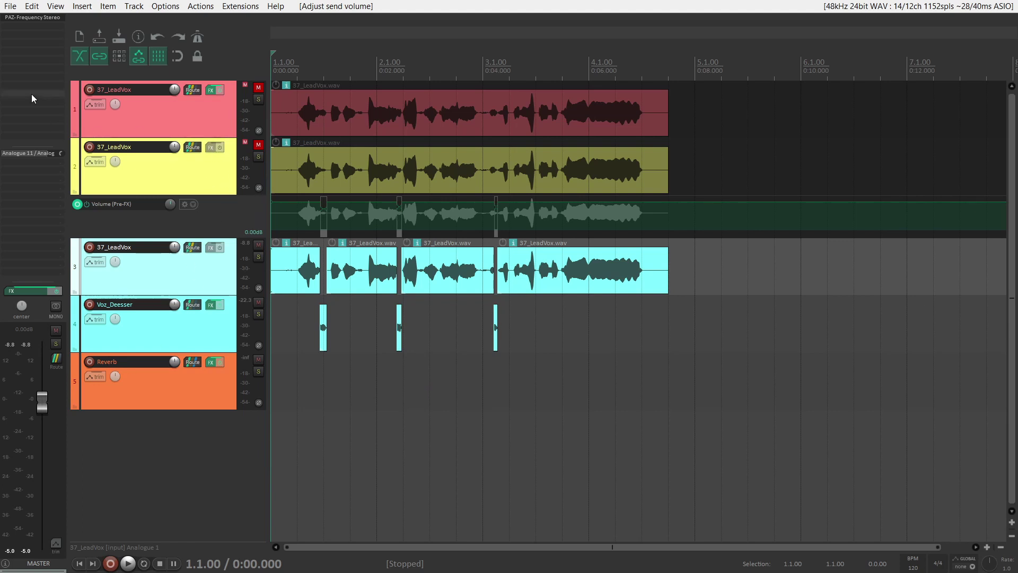
Step: Open the master track's PAZ Frequency analyzer and clear its stored memory curve and peak hold
left_click(32, 16)
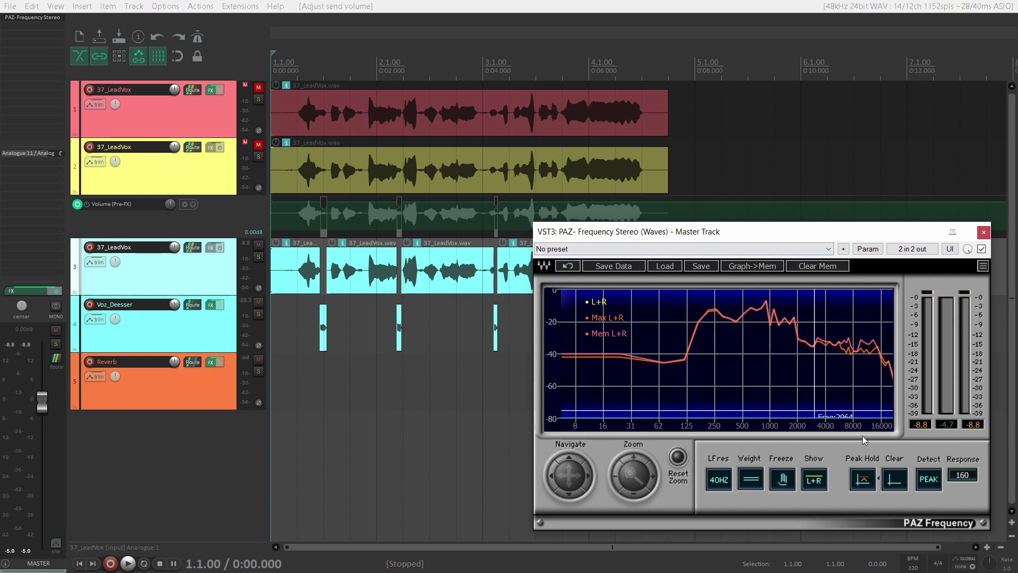
left_click(803, 269)
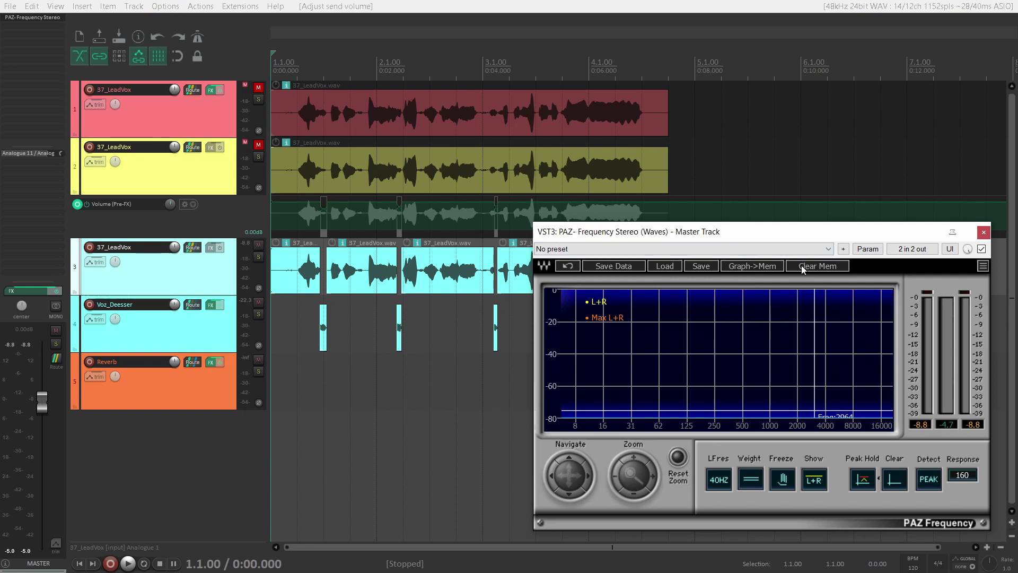
left_click(894, 479)
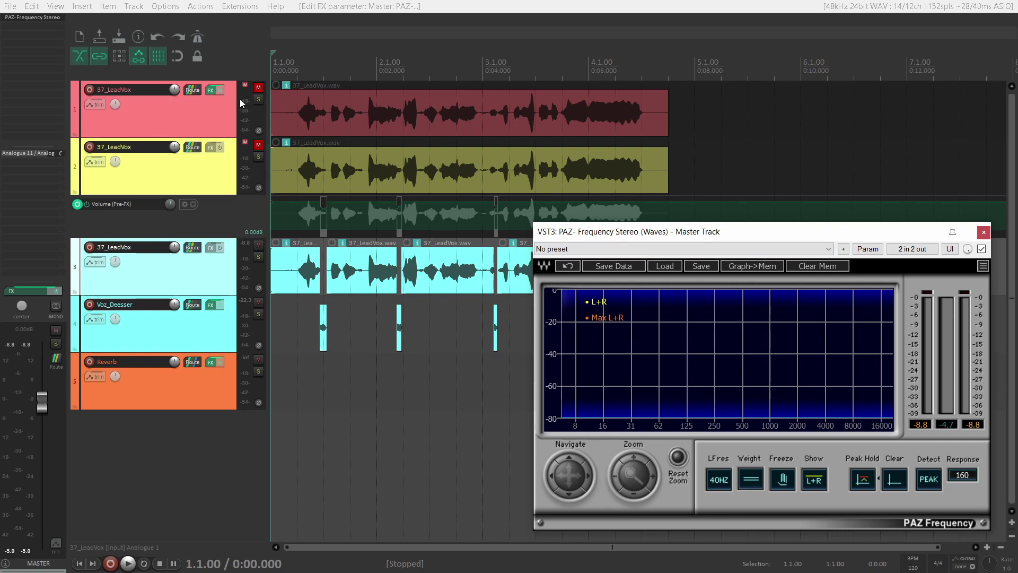
Step: Enable repeat, mute the Reverb track, and play the first lead vocal track soloed with its effects bypassed
left_click(219, 91)
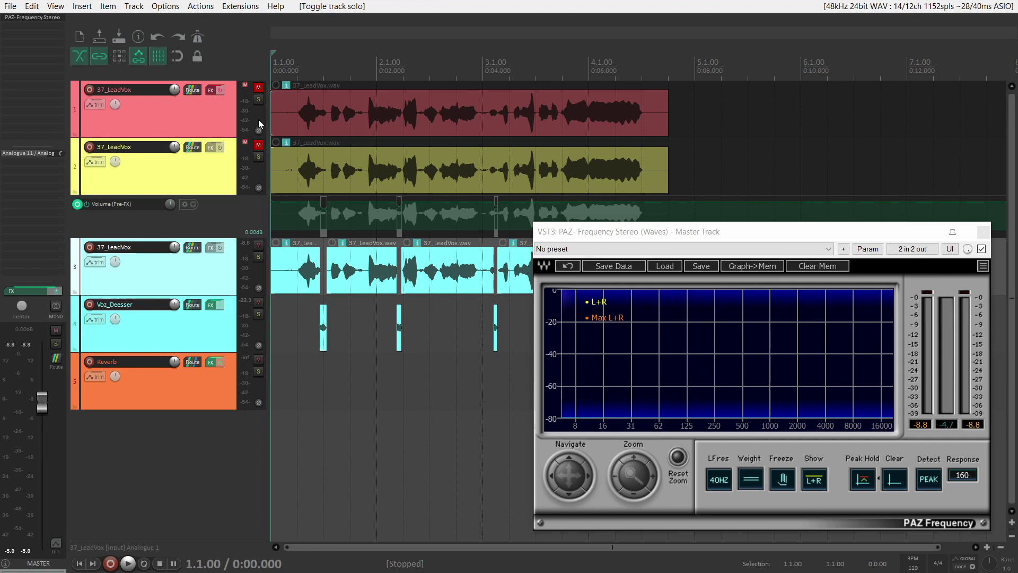
left_click(144, 564)
left_click(258, 360)
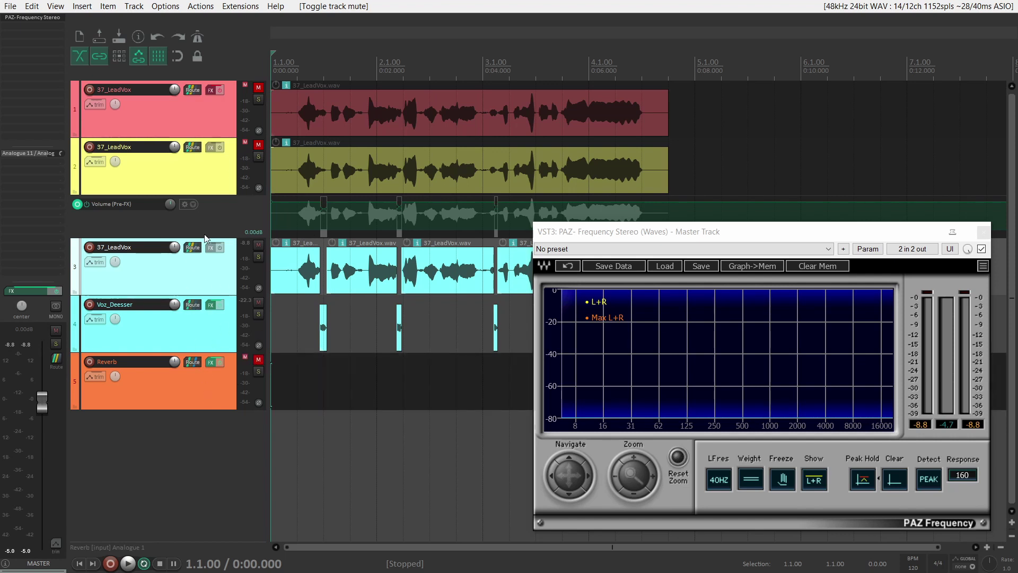
left_click(258, 99)
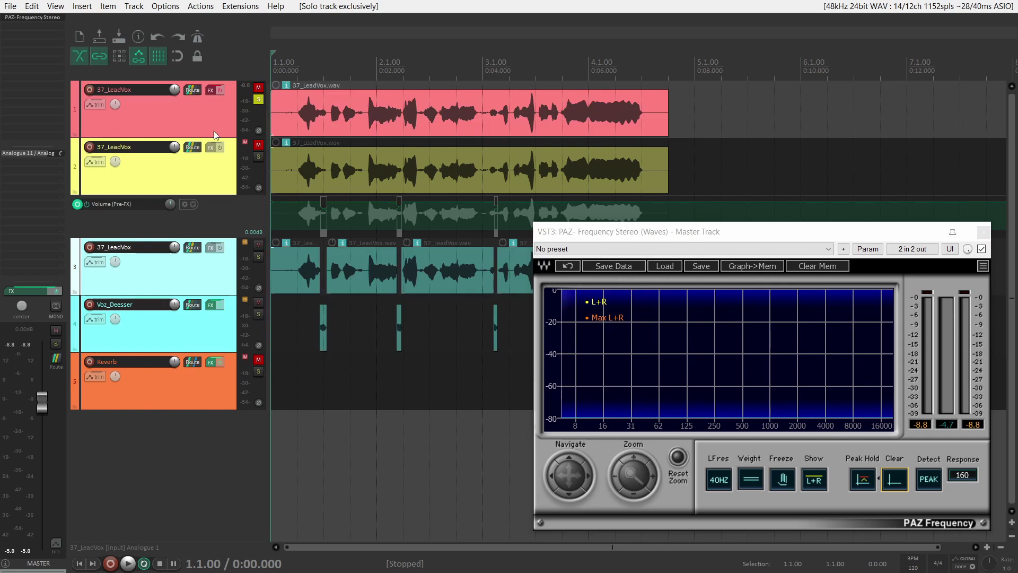
key("space")
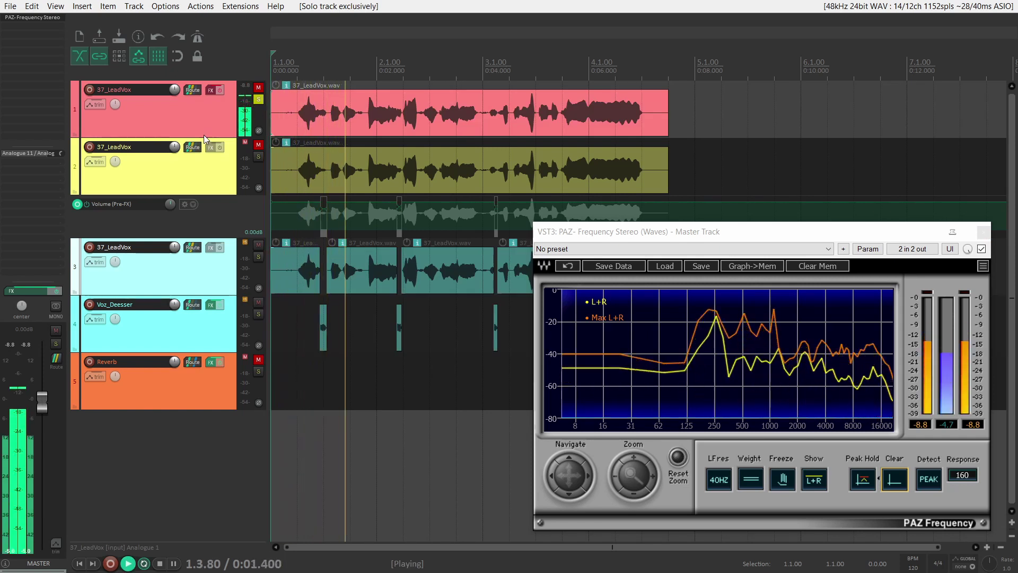
Step: Compare the dry versions by enabling the first track's effects, soloing the second lead vocal, and unsoloing it to hear the third with Voz_Deesser
left_click(221, 90)
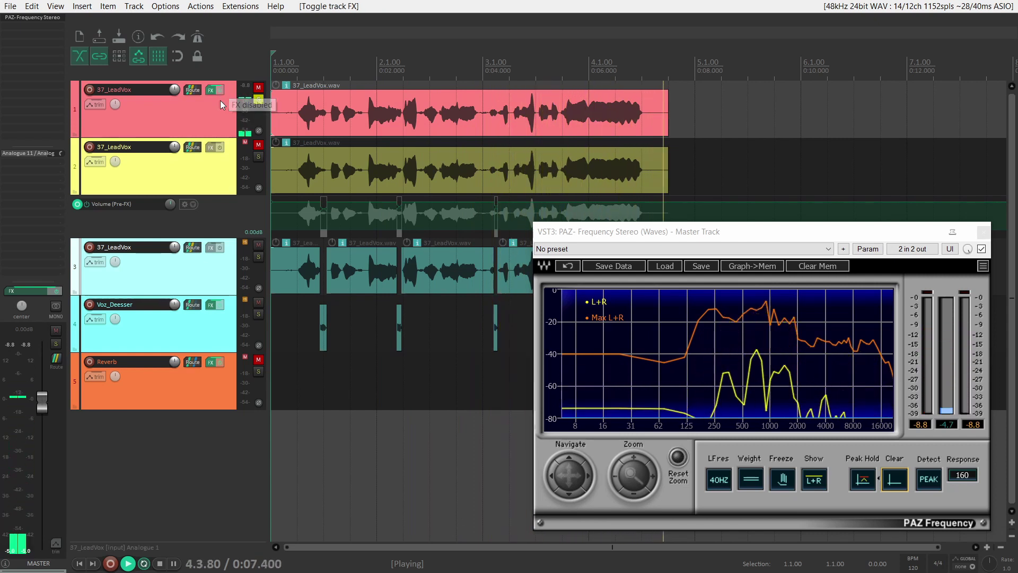
left_click(258, 158, "ctrl")
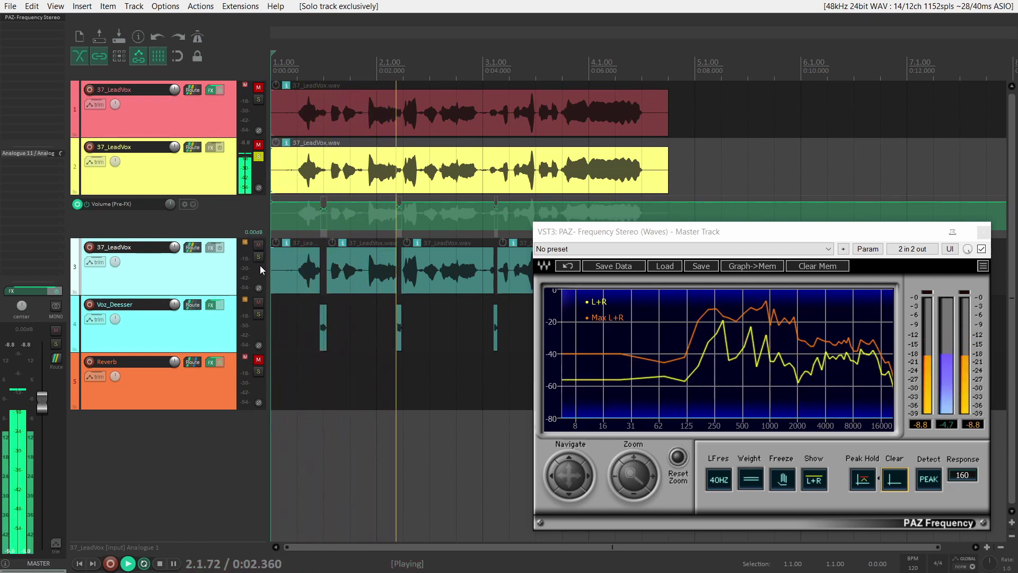
left_click(259, 157)
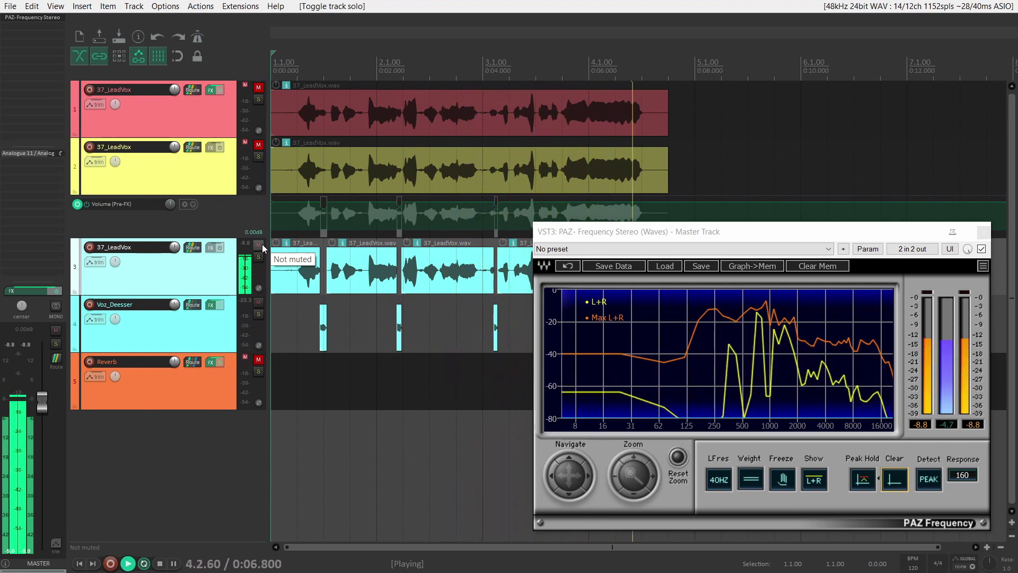
key("space")
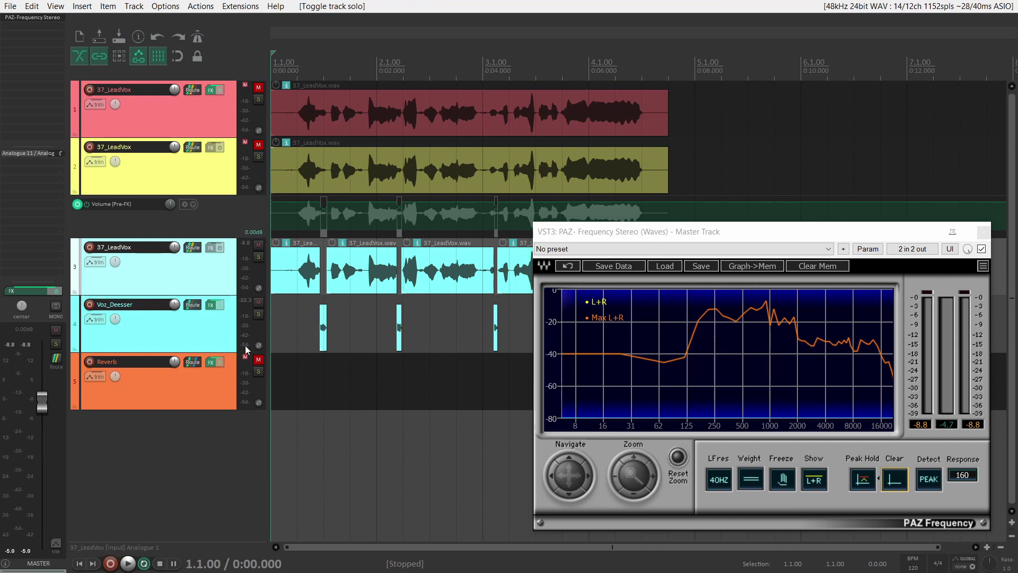
Step: Unmute the Reverb track, clear the analyzer's peak hold, and play the first lead vocal soloed with its effects bypassed
left_click(259, 361)
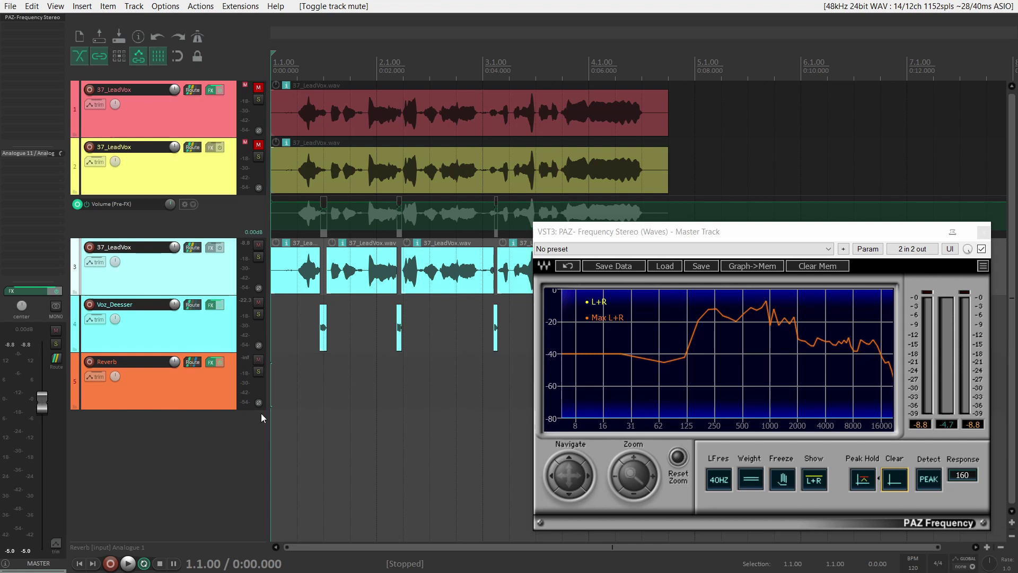
left_click(220, 89)
left_click(219, 129)
left_click(258, 99)
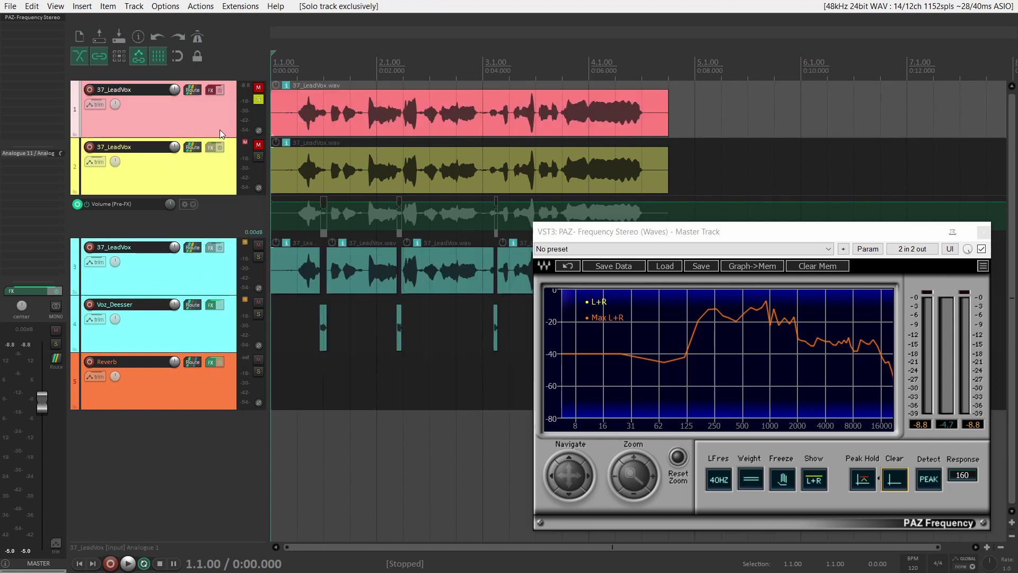
left_click(892, 484)
key("space")
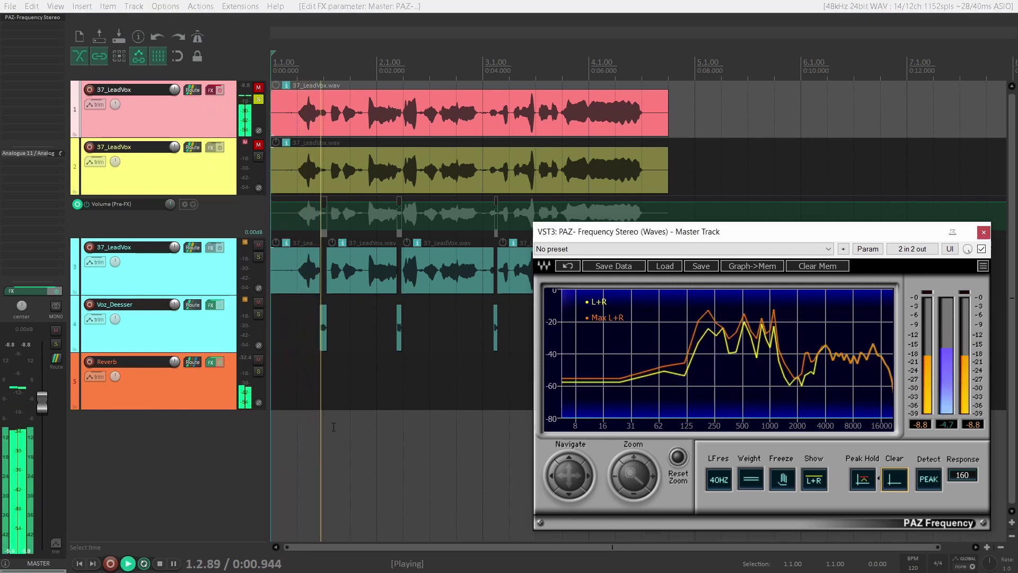
key("space")
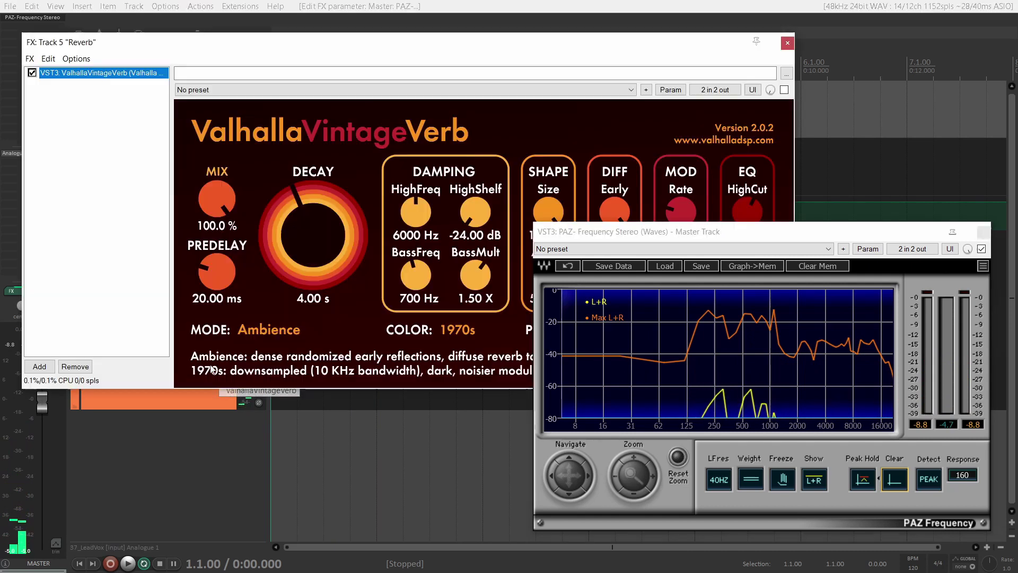
Step: Open ValhallaVintageVerb on the Reverb track and examine its damping and EQ HighCut settings
left_click(211, 363)
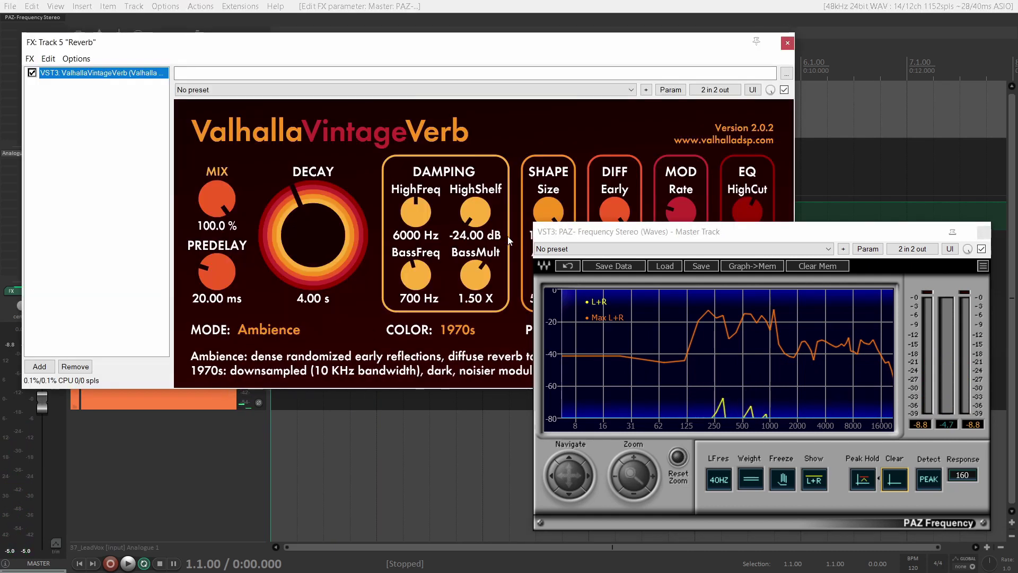
left_click_drag(690, 42, 368, 47)
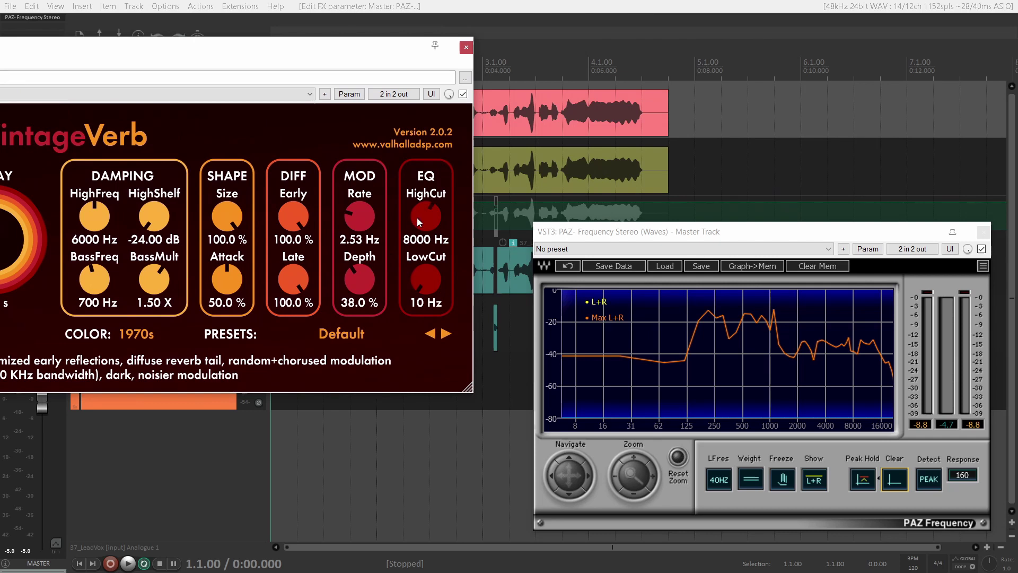
left_click_drag(420, 223, 419, 220)
left_click(466, 47)
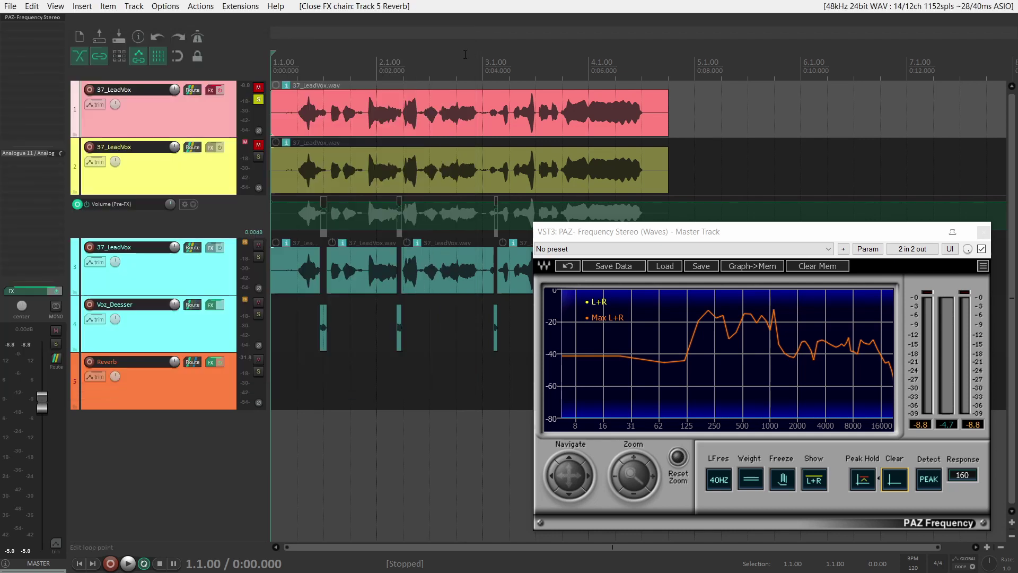
Step: Compare the versions with reverb: first lead vocal with effects bypassed and enabled, second lead vocal soloed, and third with Voz_Deesser
key("space")
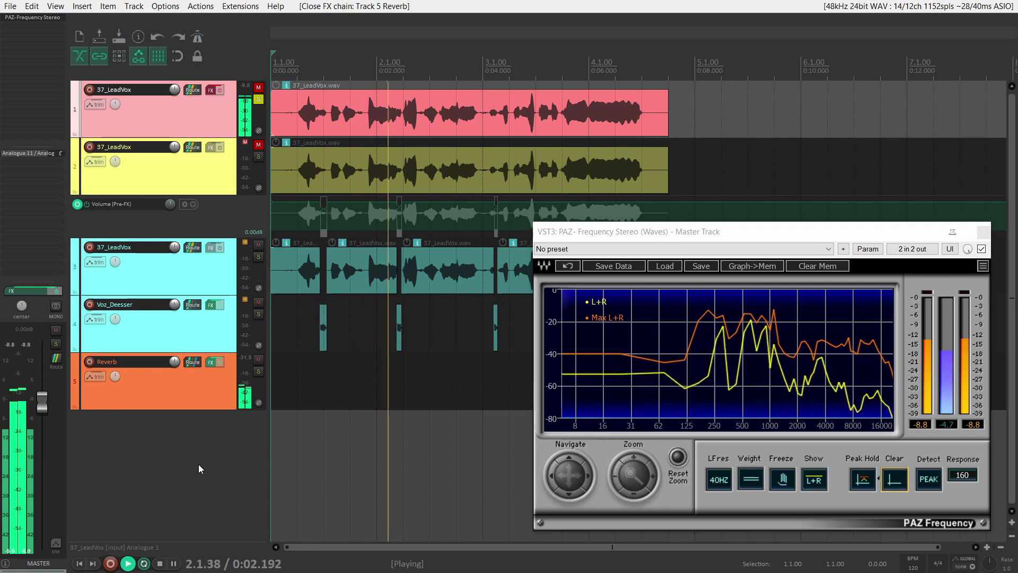
left_click(220, 91)
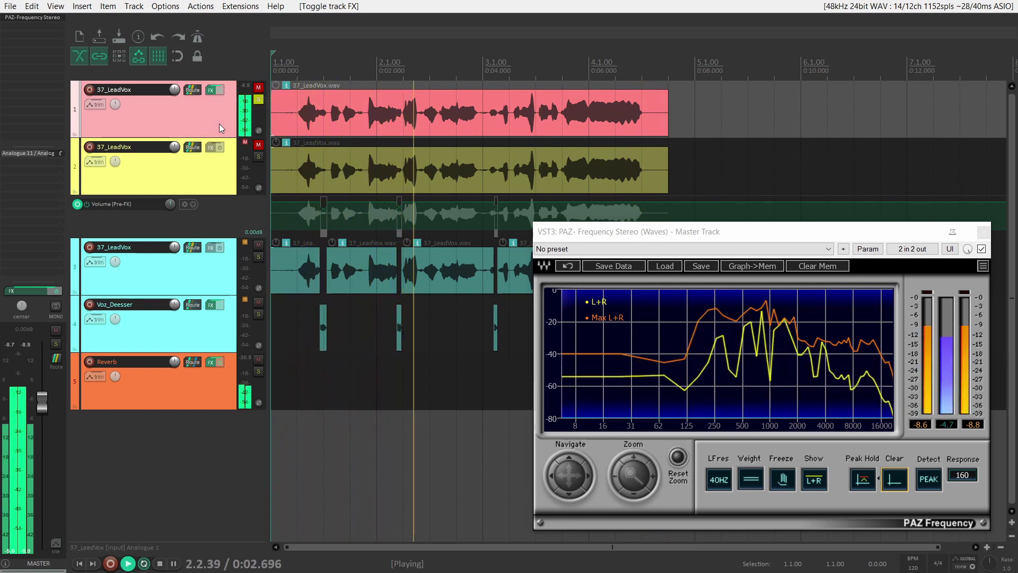
left_click(259, 156, "ctrl+alt")
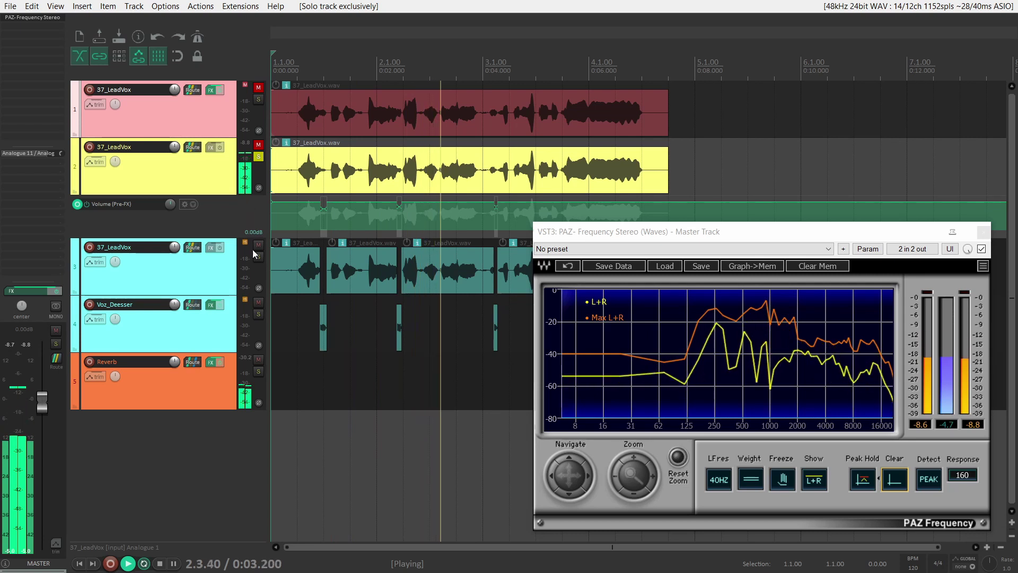
left_click(260, 156)
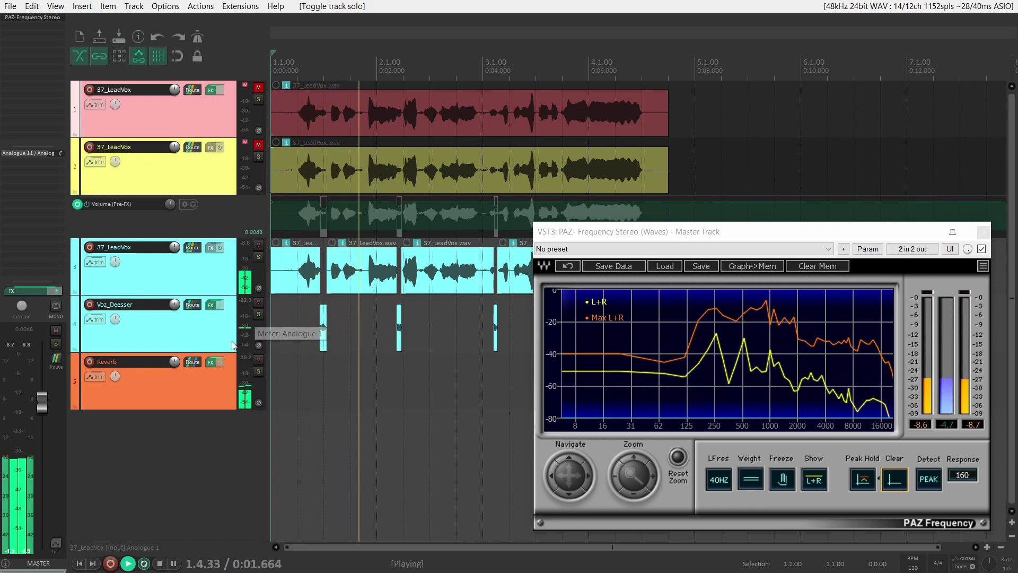